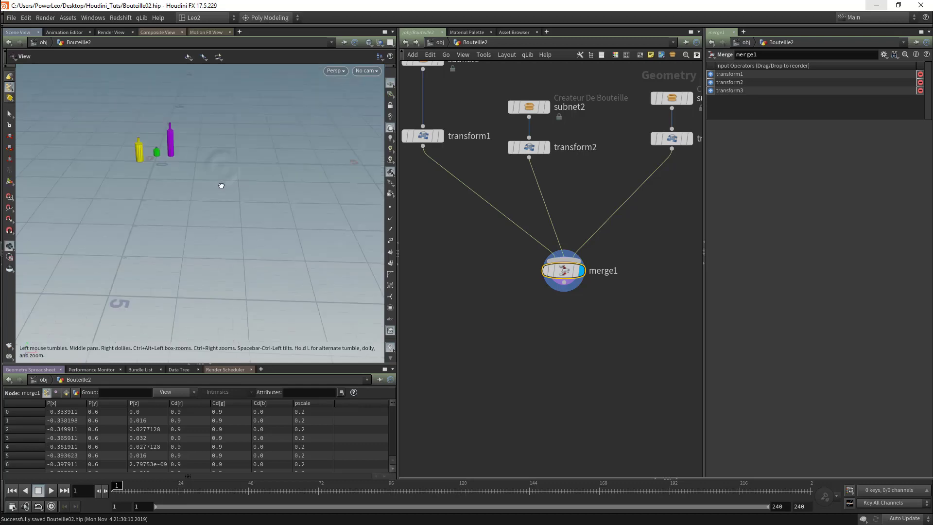
- Examine the three coloured bottles and the subnet and transform nodes feeding merge1
alt+middle_drag(204, 216, 196, 221)
alt+right_drag(196, 221, 263, 144)
alt+middle_drag(263, 145, 274, 203)
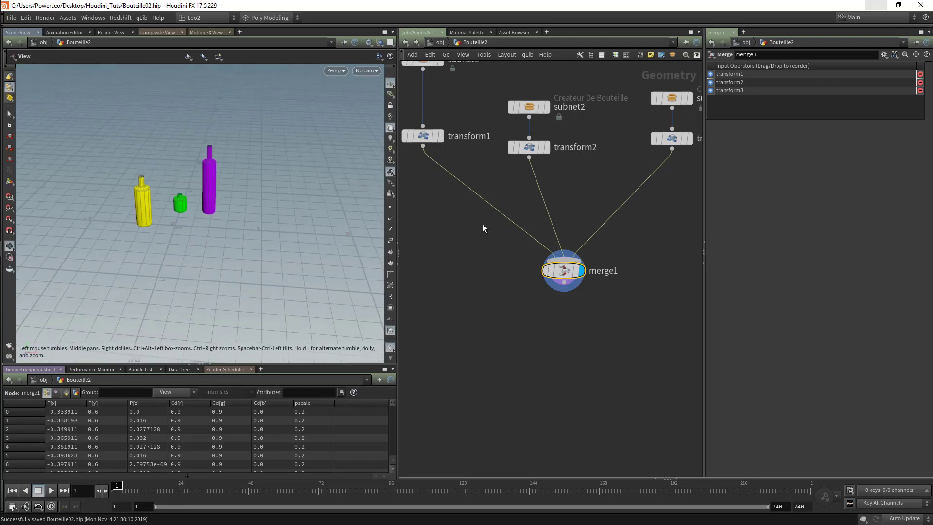
scroll(651, 177, down, 2)
middle_drag(573, 213, 554, 259)
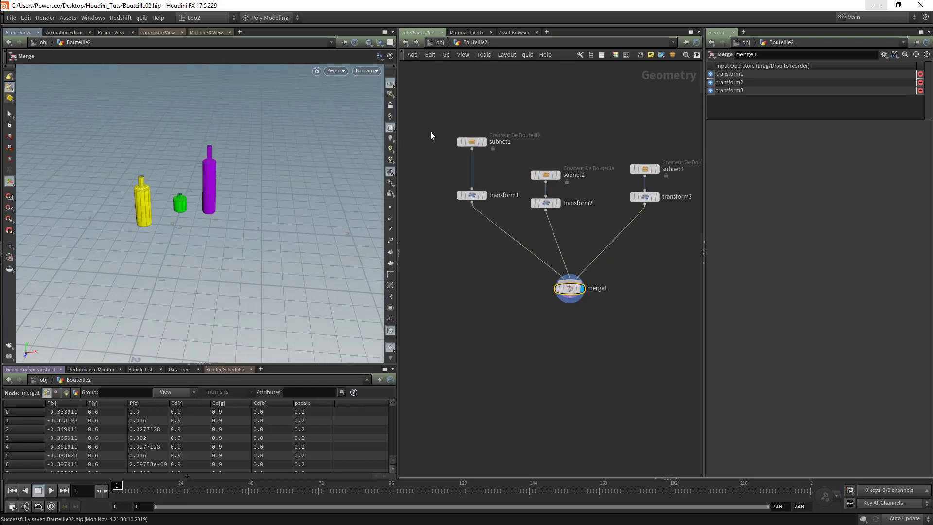
middle_drag(584, 135, 545, 123)
alt+drag(209, 210, 200, 211)
middle_drag(565, 219, 581, 233)
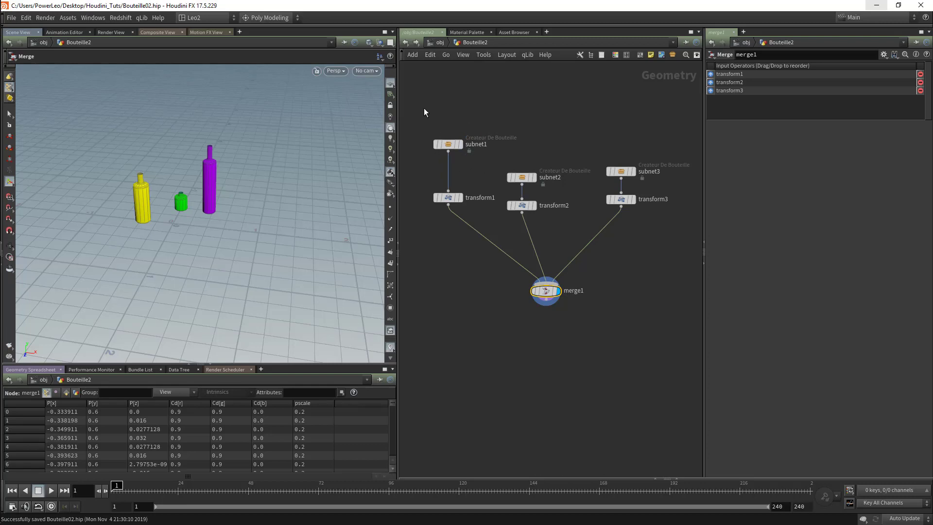
- Delete the bottle subnets, their transform nodes and merge1 to empty the Bouteille2 network
drag(424, 108, 639, 212)
key(Delete)
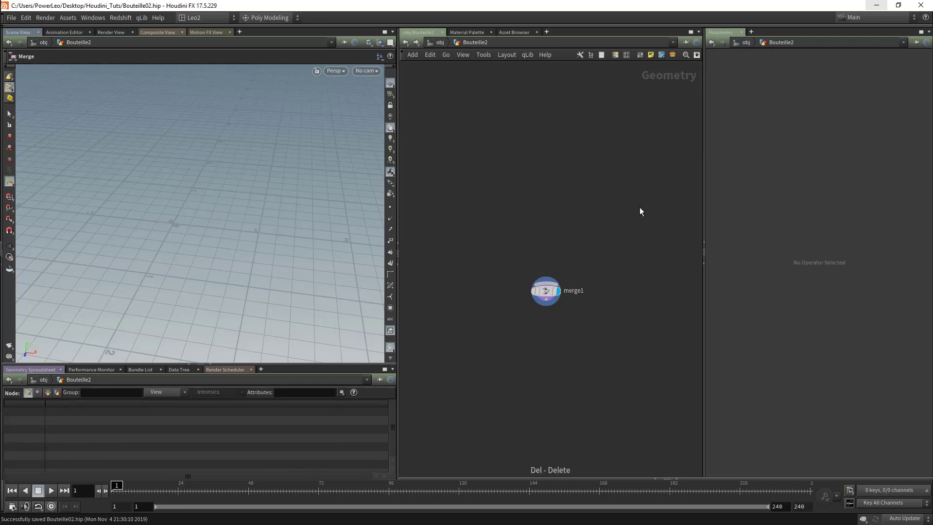
drag(645, 304, 485, 266)
key(Delete)
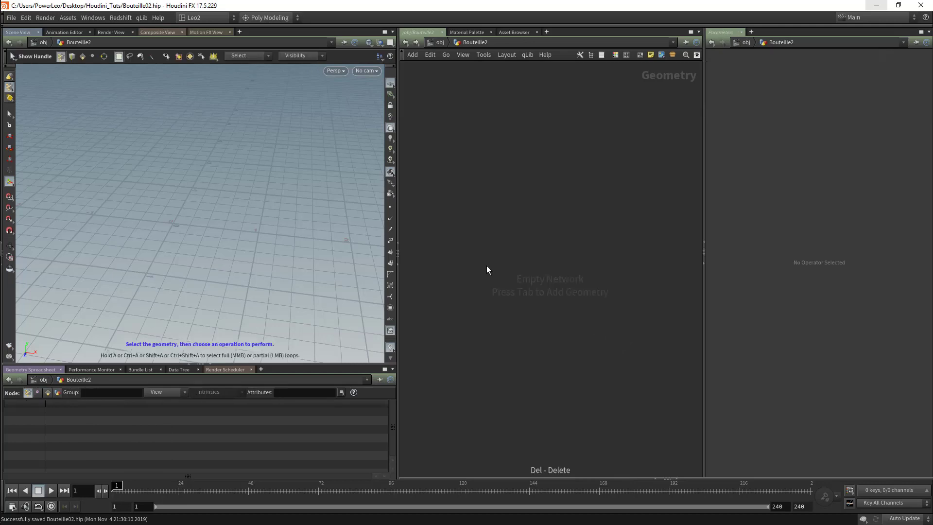
- Add a Grid node to the empty network and frame the whole grid
key(Tab)
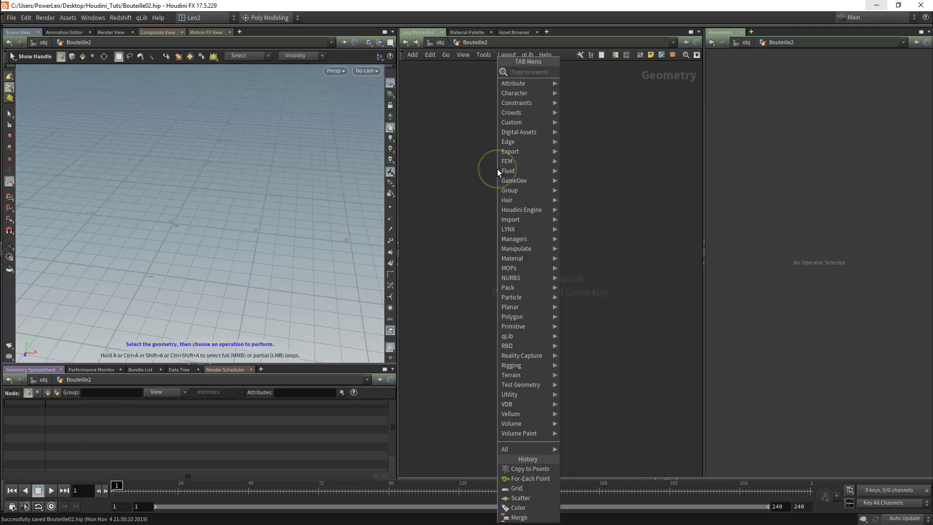
text(gr)
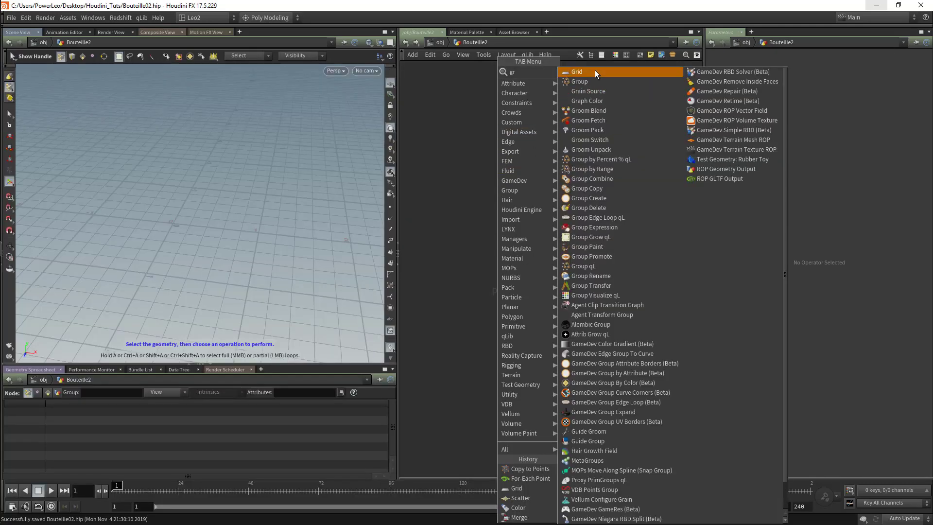
click(595, 71)
click(558, 210)
key(space)
right_drag(258, 204, 248, 229)
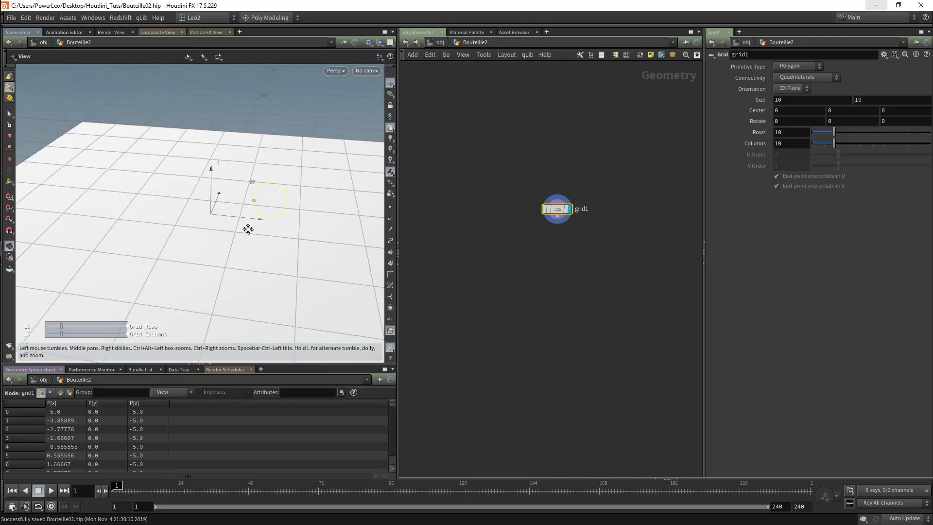
middle_drag(248, 228, 219, 175)
right_drag(266, 196, 131, 212)
middle_drag(249, 204, 236, 210)
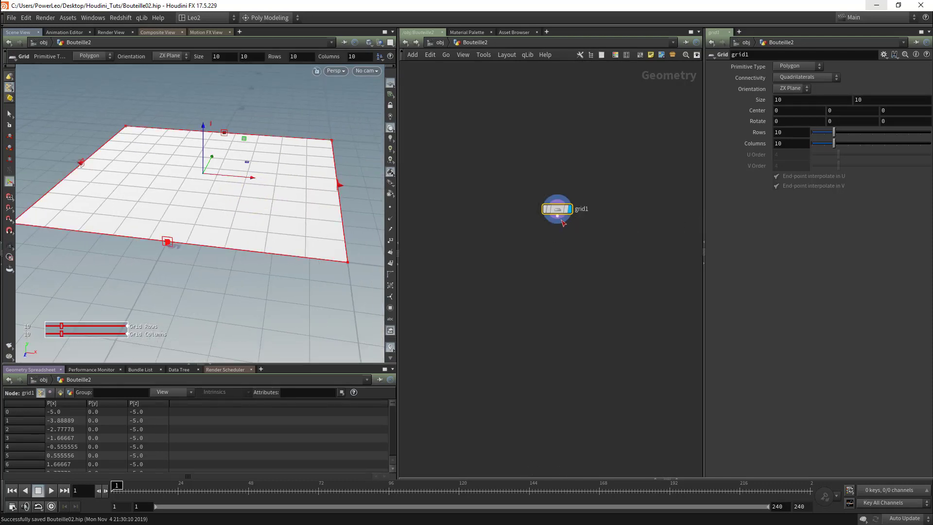
- Add a Scatter node fed by grid1 and place it directly below
key(Tab)
text(sca)
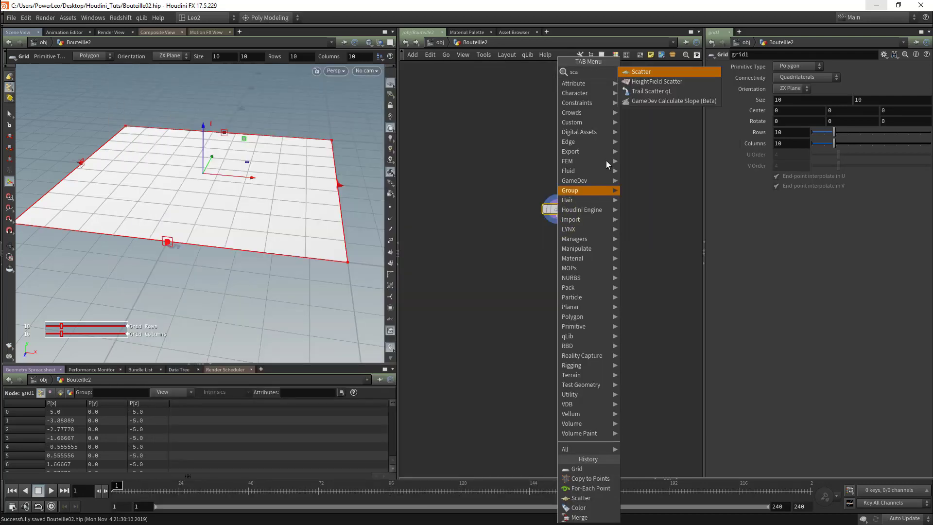
click(639, 72)
click(561, 240)
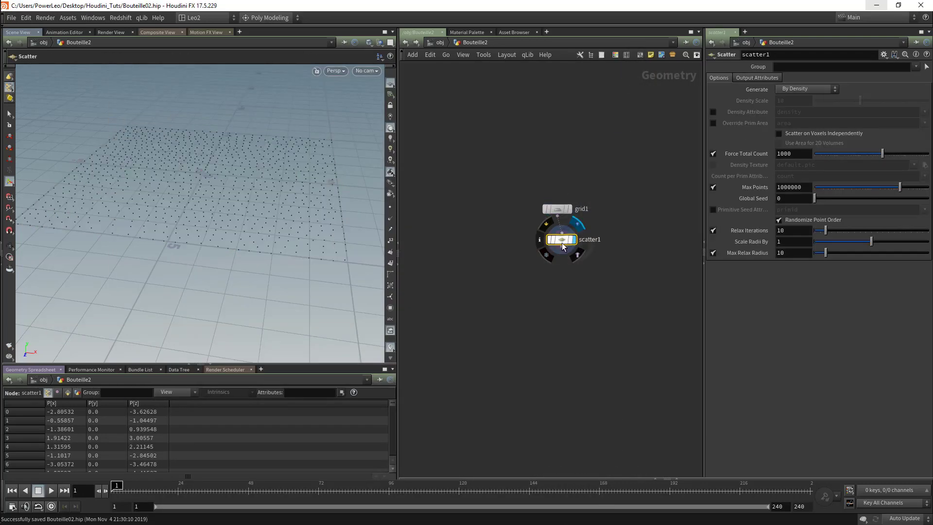
alt+drag(240, 186, 235, 185)
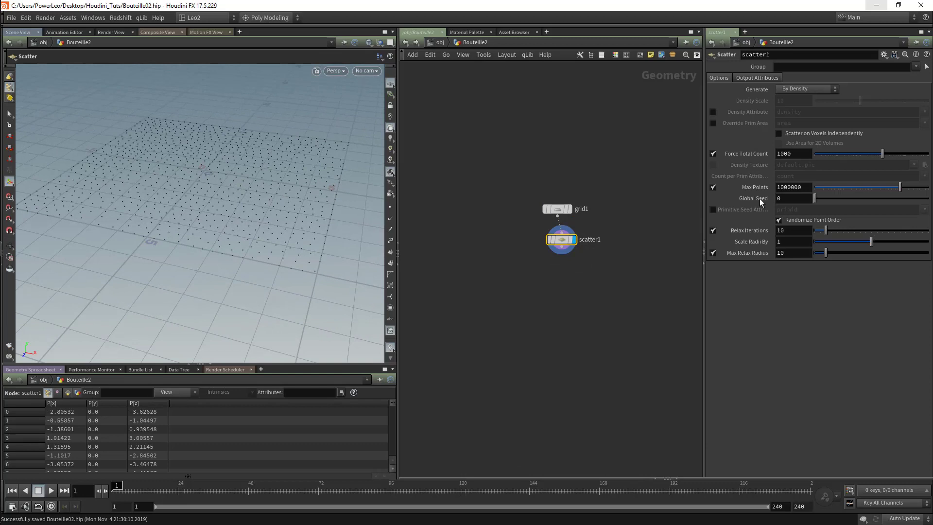
- Set the Scatter node's Force Total Count to 100
click(788, 154)
key(BackSpace)
key(Return)
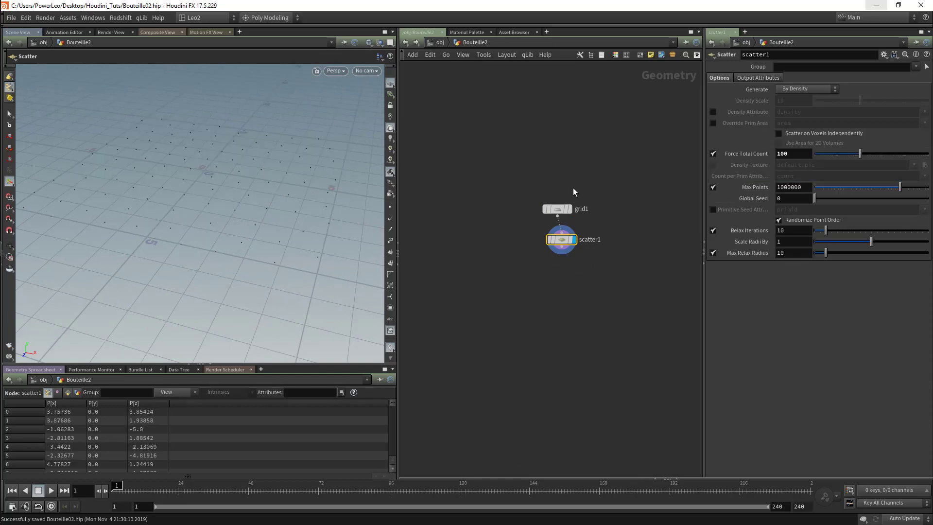
alt+drag(213, 200, 252, 209)
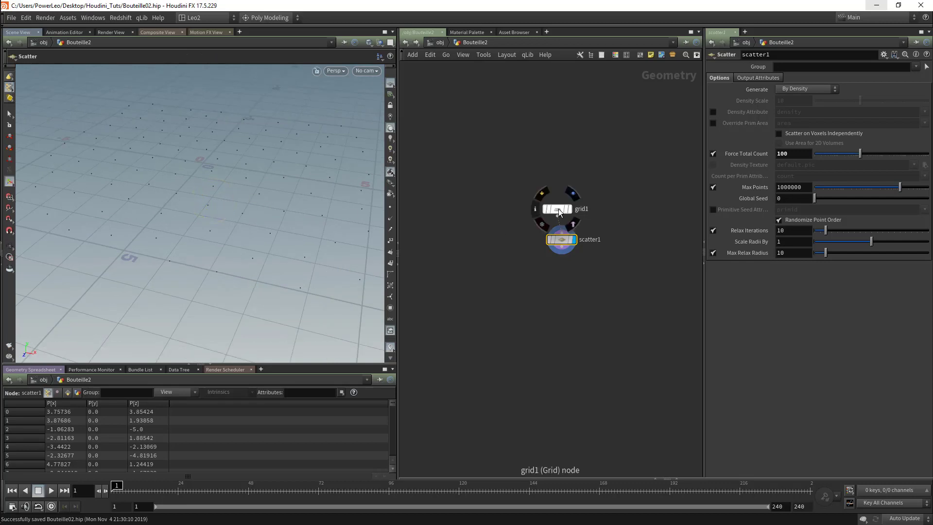
- Set grid1's size to 4.4 by 4.4 and align scatter1 straight beneath it
click(558, 209)
middle_drag(757, 99, 511, 142)
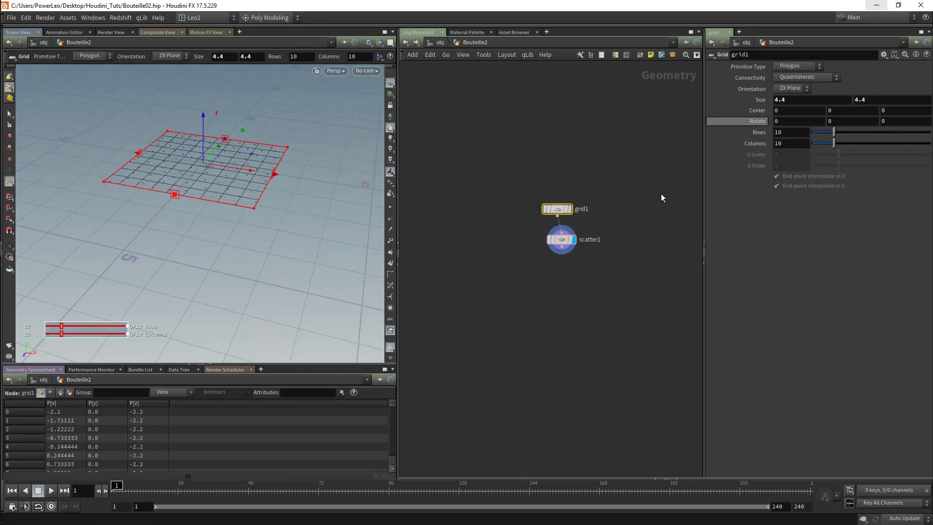
alt+right_drag(235, 226, 369, 175)
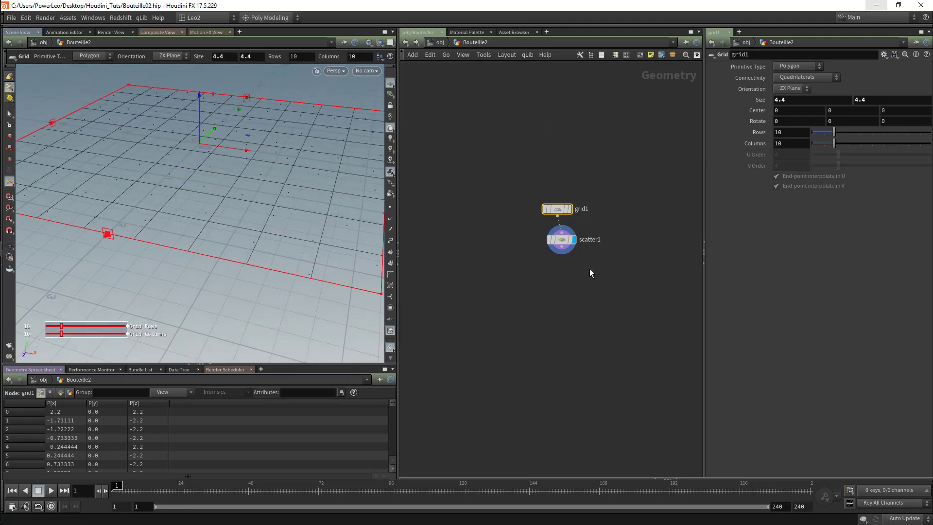
drag(563, 240, 558, 247)
alt+right_drag(243, 184, 270, 211)
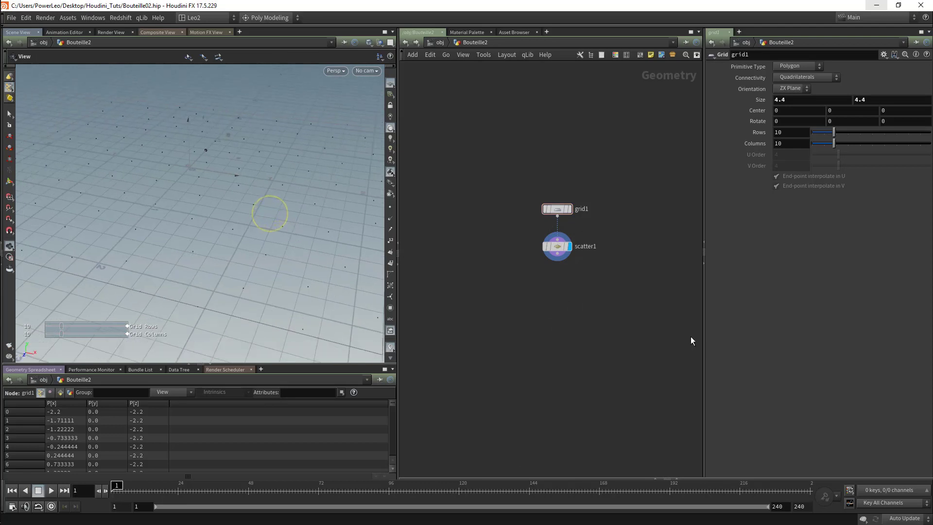
- Add the Createur De Bouteille digital asset beside the grid branch and space grid1 and scatter1 further apart
key(Tab)
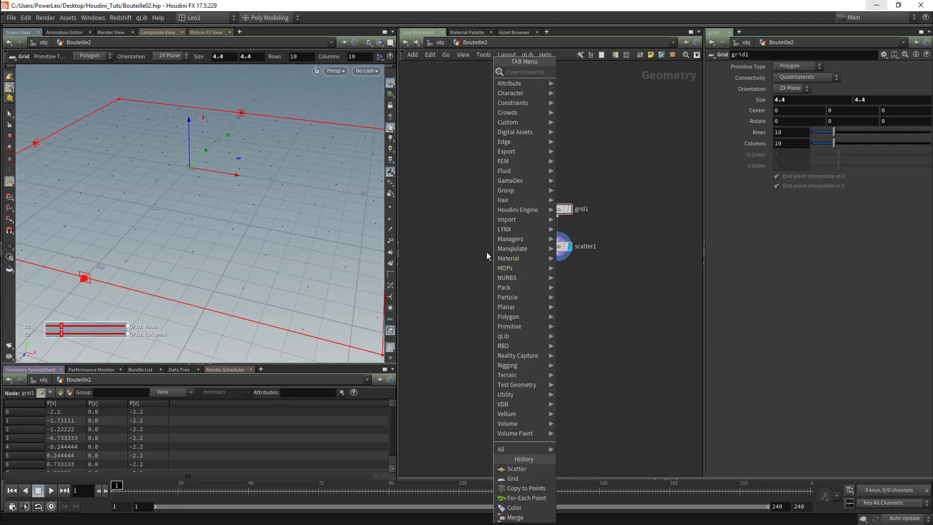
mouse_move(510, 135)
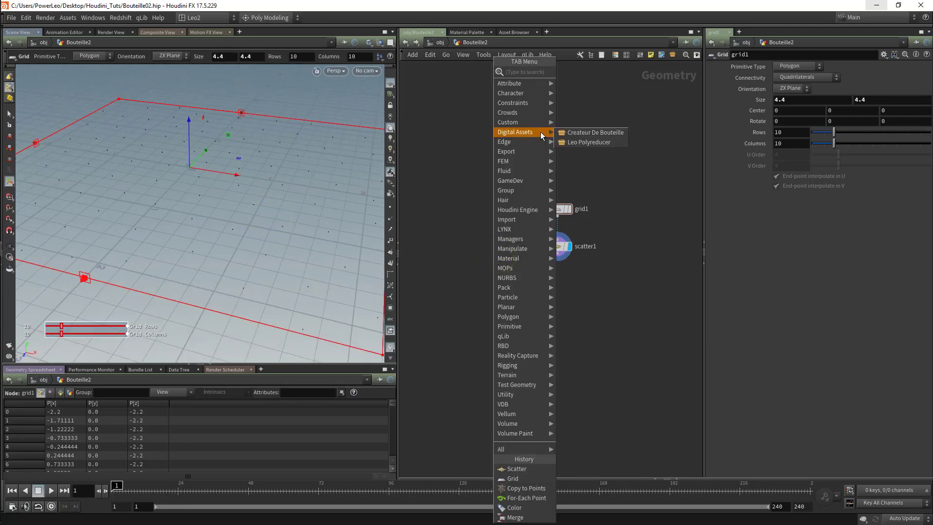
click(598, 133)
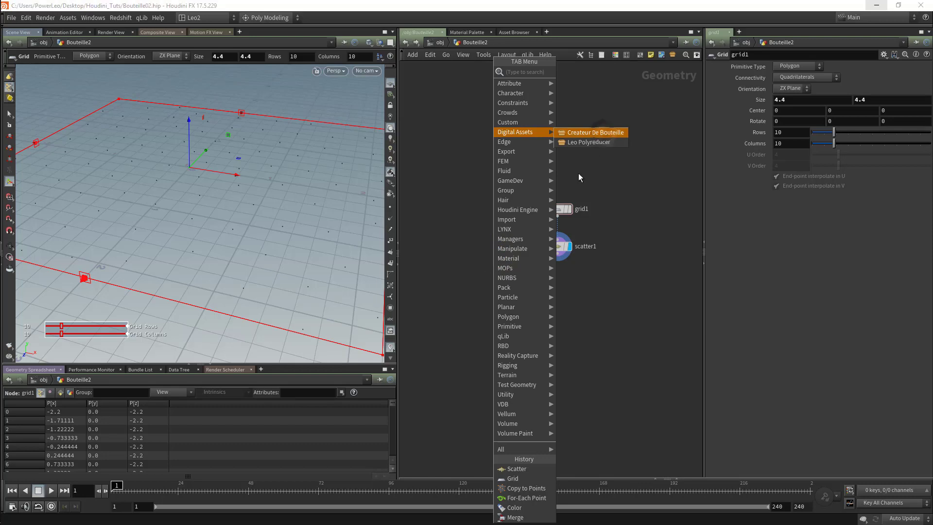
click(465, 221)
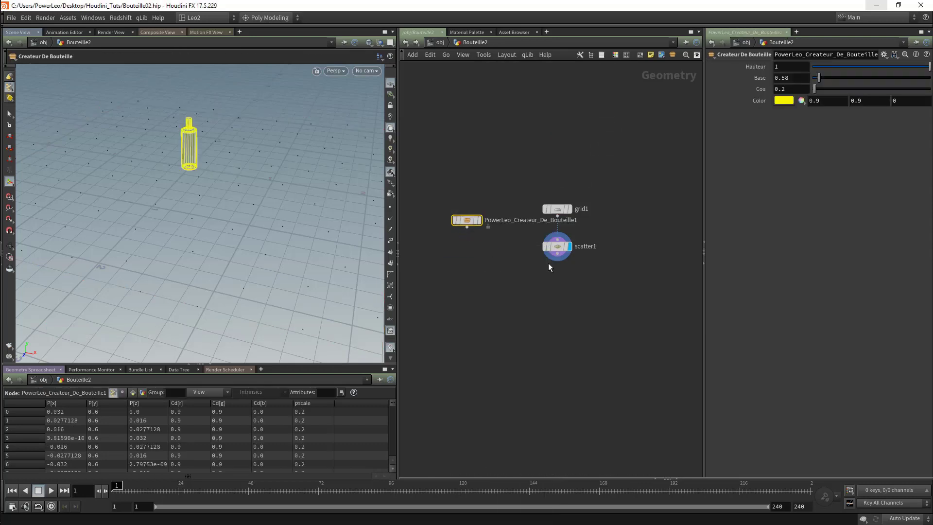
drag(558, 247, 559, 282)
drag(560, 213, 558, 193)
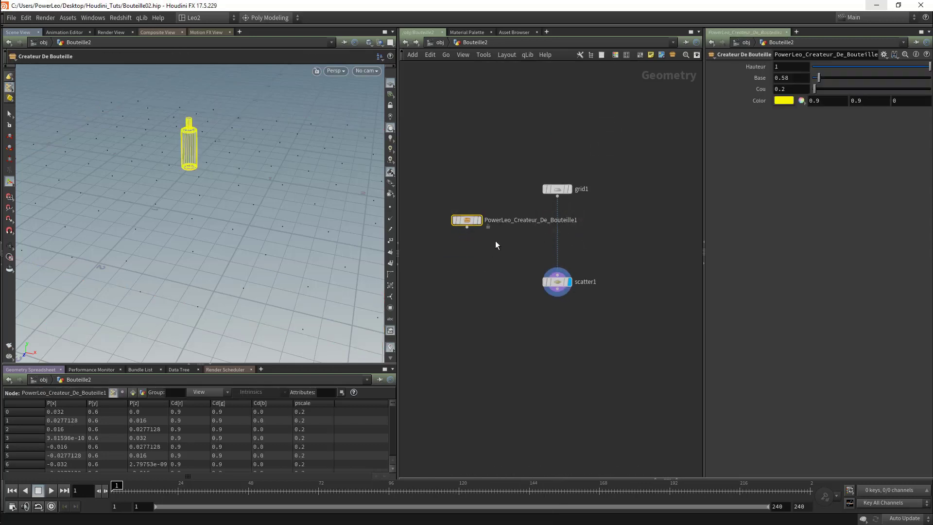
mouse_move(462, 219)
mouse_down()
mouse_move(462, 208)
mouse_move(448, 223)
mouse_up()
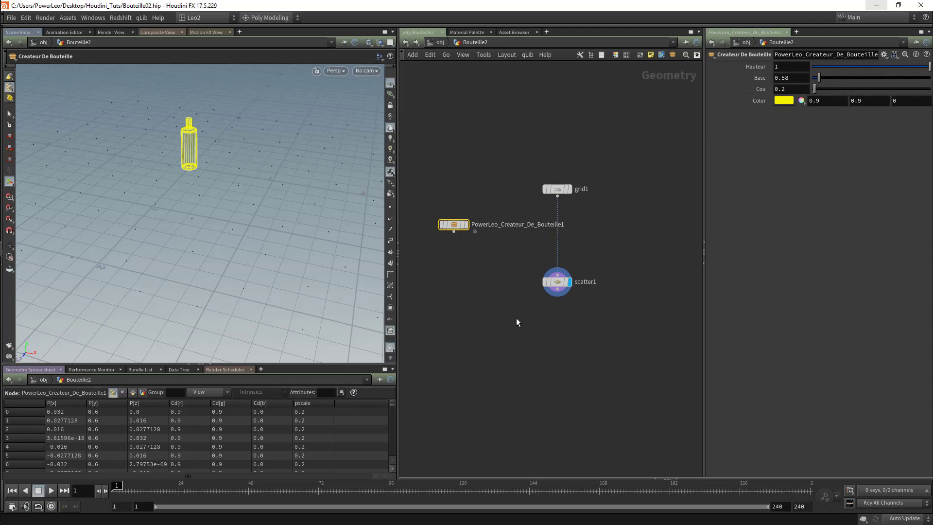
- Add a Copy to Points node with the bottle asset as its first input and scatter1 as its second
key(Tab)
text(CTP)
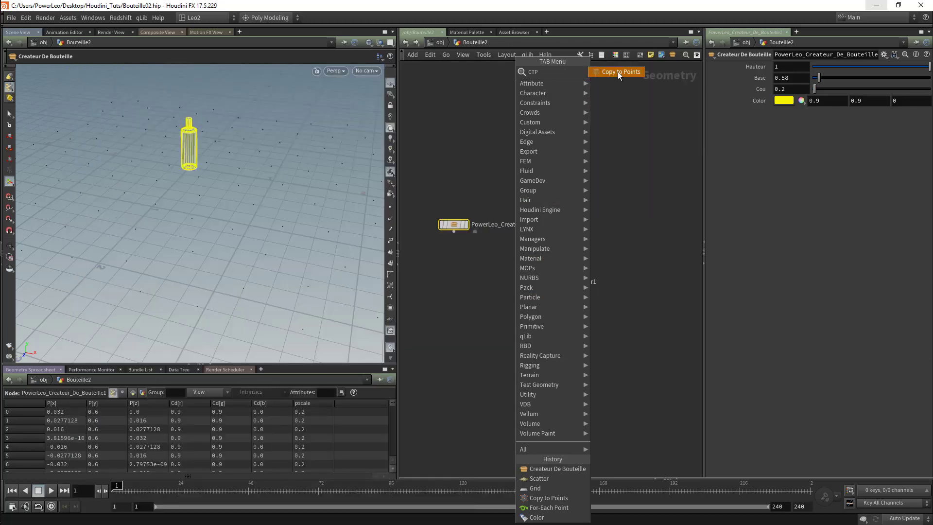
click(617, 71)
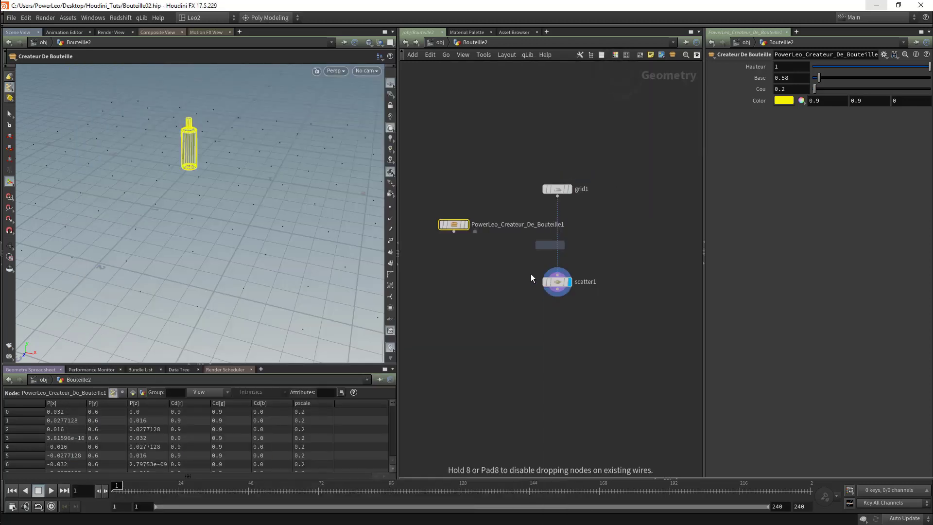
click(508, 321)
click(454, 232)
click(515, 330)
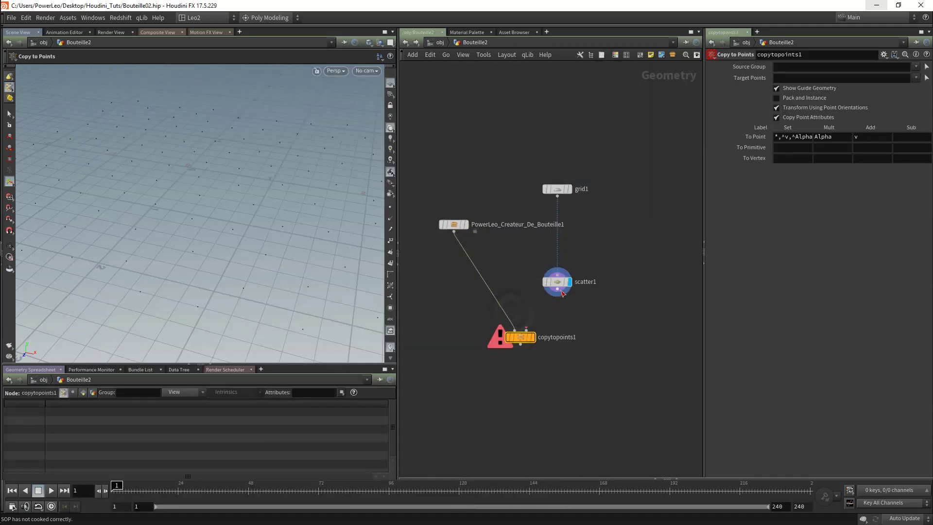
click(557, 293)
click(526, 330)
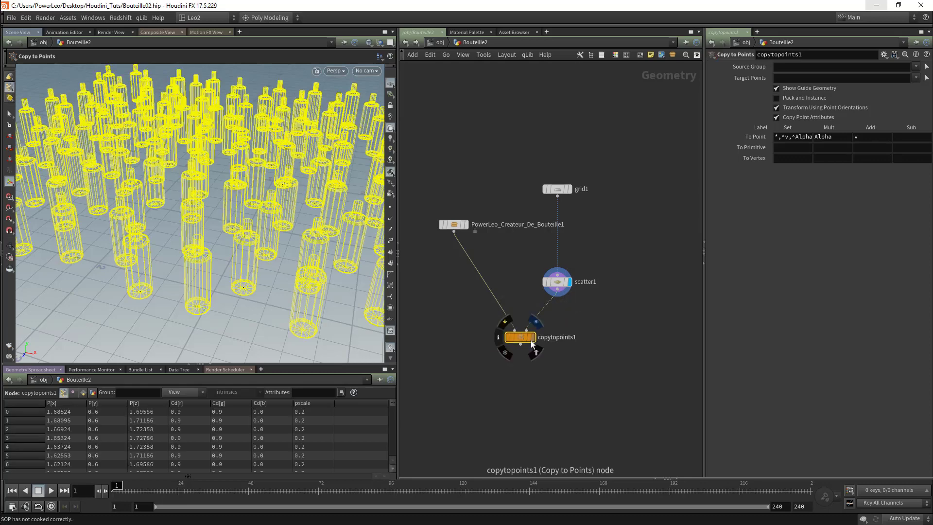
- Display the output of copytopoints1 and view the copied bottles from a lower angle
click(533, 337)
key(Escape)
drag(225, 207, 251, 181)
key(Return)
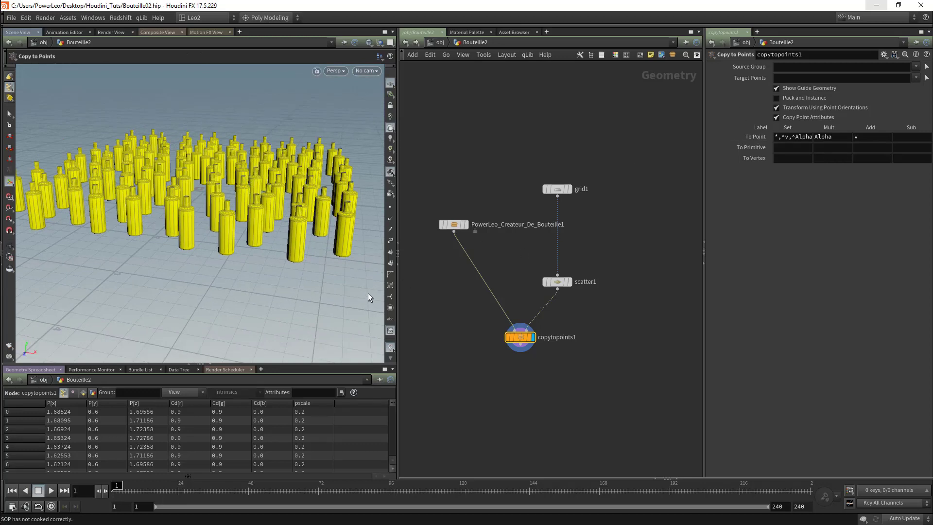
- Review the parameters of the bottle asset, grid1 and scatter1 in turn
click(453, 224)
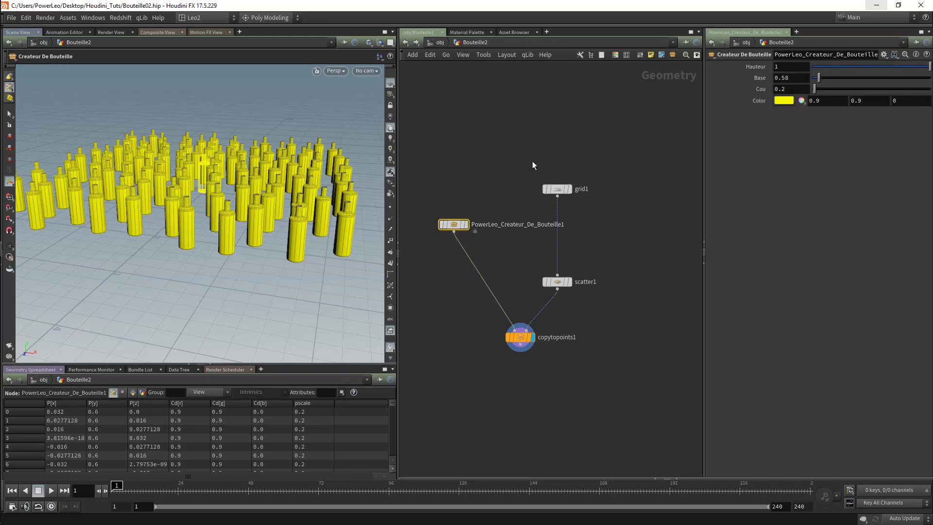
click(557, 189)
click(570, 286)
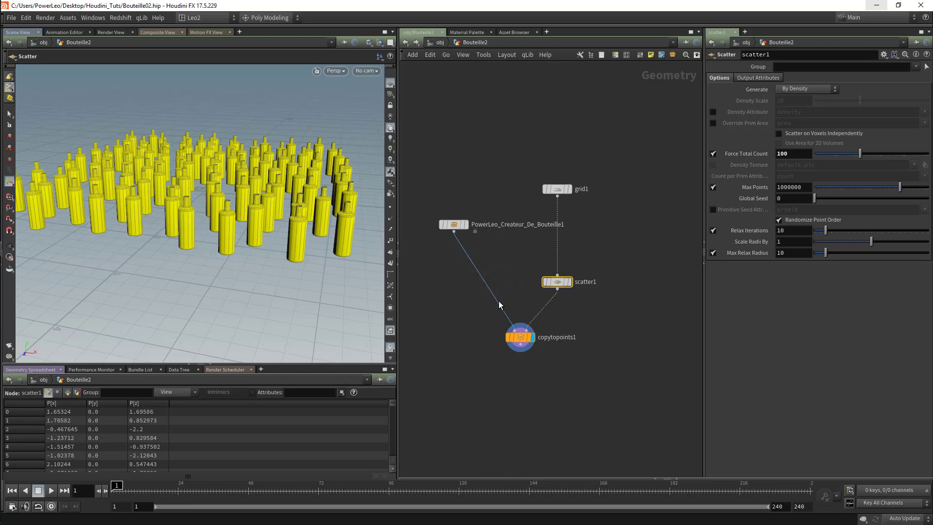
- Disconnect the bottle asset from copytopoints1 and move copytopoints1 aside, below scatter1
key(y)
drag(504, 285, 582, 311)
click(514, 342)
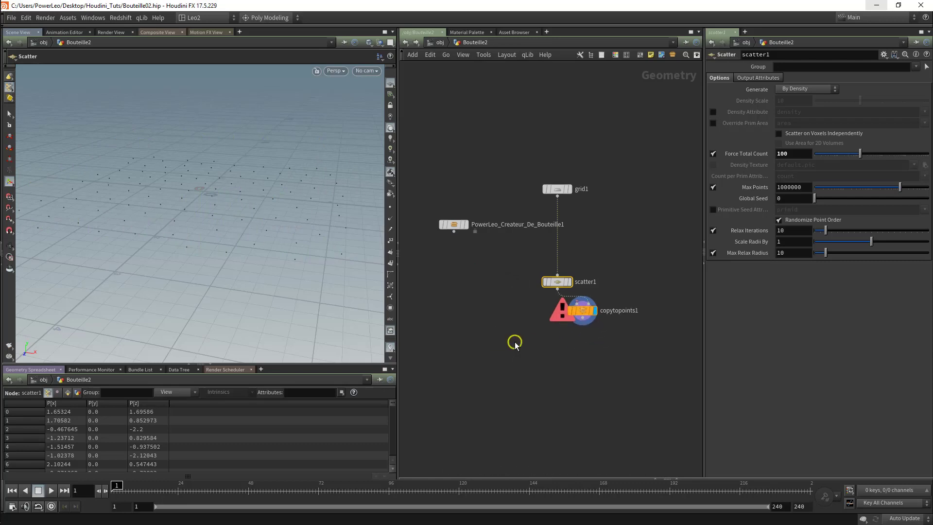
- Add a For-Each Point block below the network and move scatter1 and copytopoints1 higher to make room
key(Tab)
text(for)
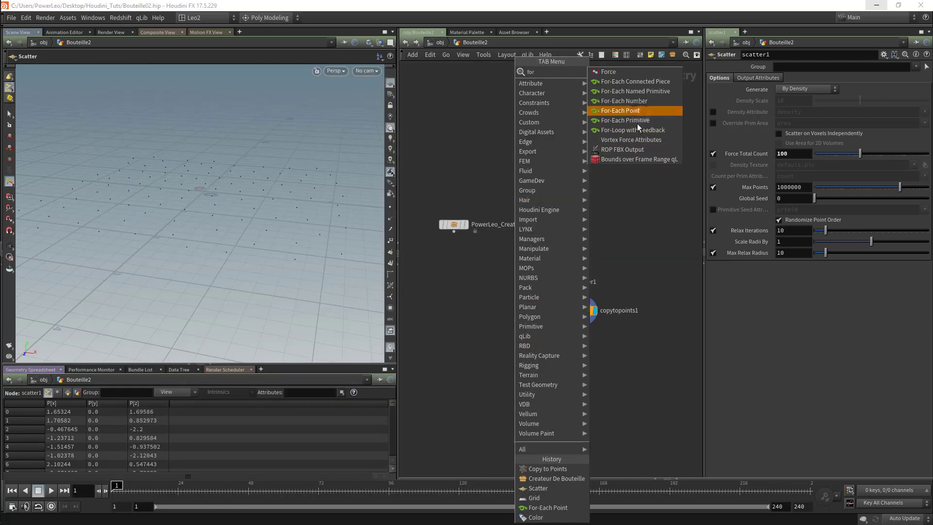
key(Return)
click(549, 352)
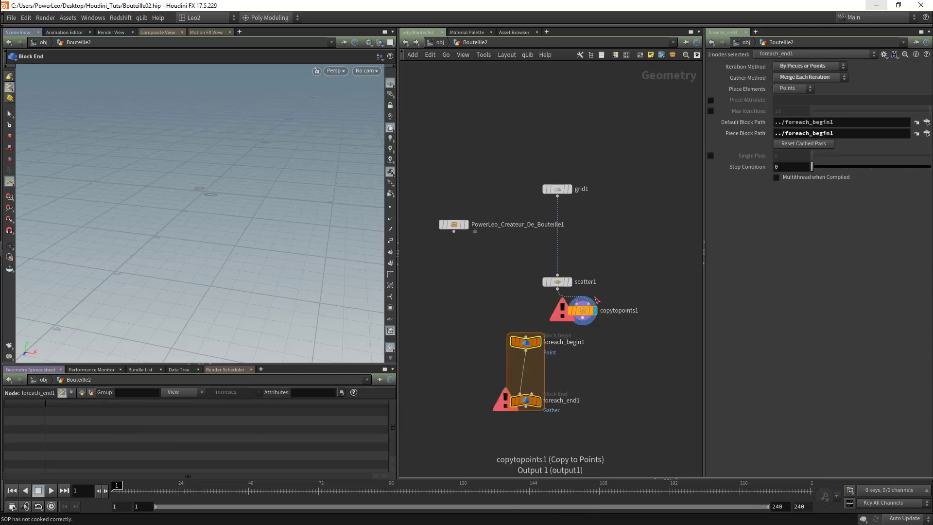
drag(558, 281, 584, 220)
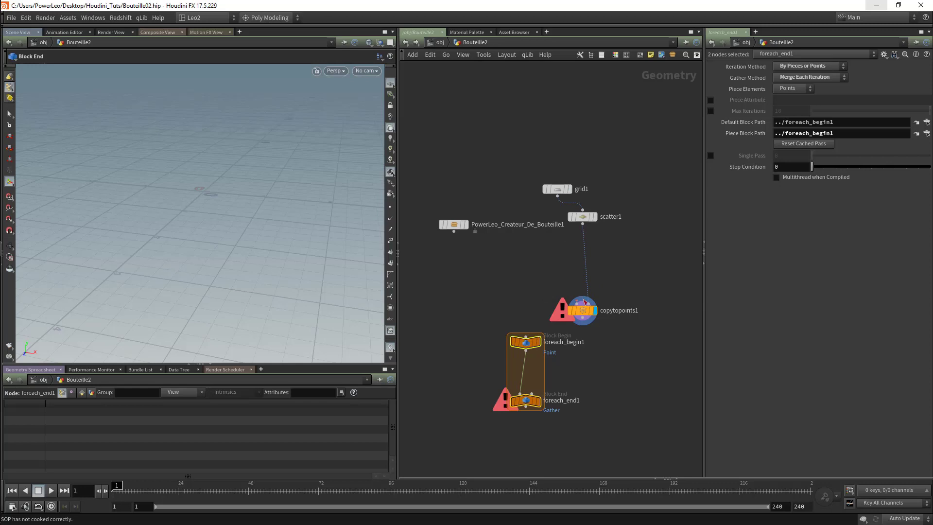
drag(587, 304, 587, 270)
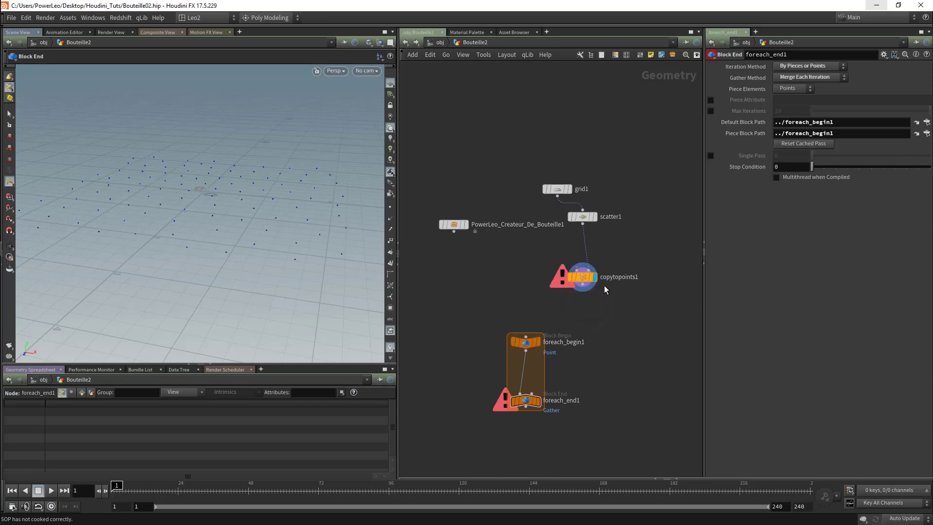
- Shift grid1 closer above scatter1, cut the wire between scatter1 and copytopoints1, and move copytopoints1 aside
drag(557, 189, 573, 190)
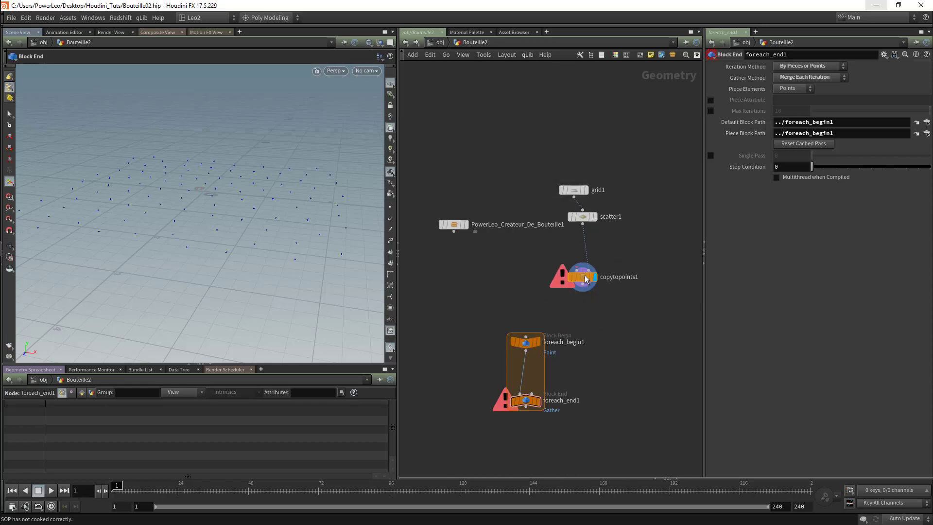
drag(583, 282, 583, 290)
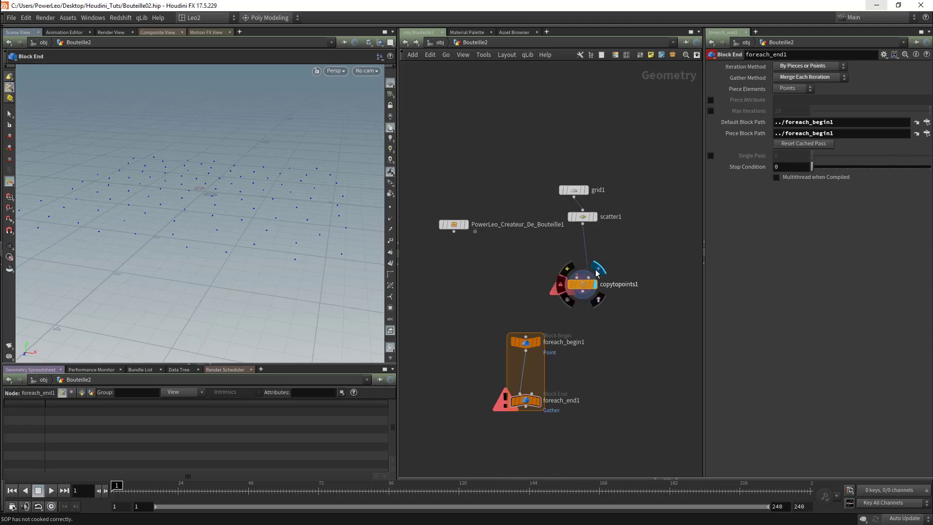
key(y)
drag(577, 255, 613, 259)
drag(581, 287, 608, 313)
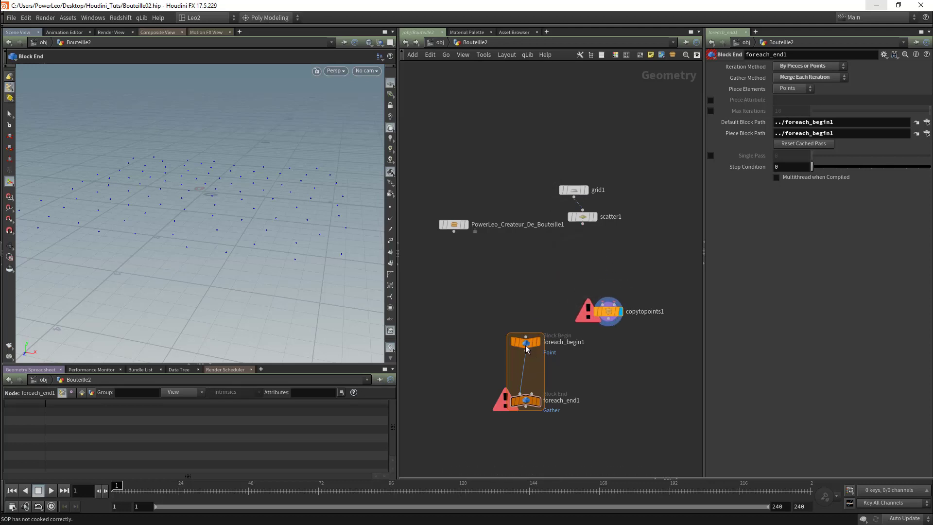
- Stack grid1 and scatter1 above foreach_begin1 and wire the output of scatter1 into foreach_begin1
drag(525, 345, 525, 316)
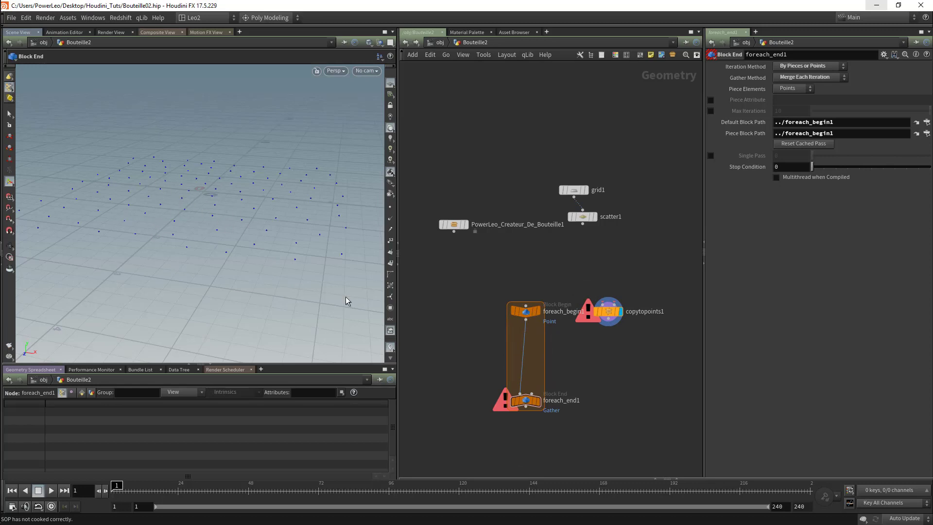
drag(581, 217, 528, 268)
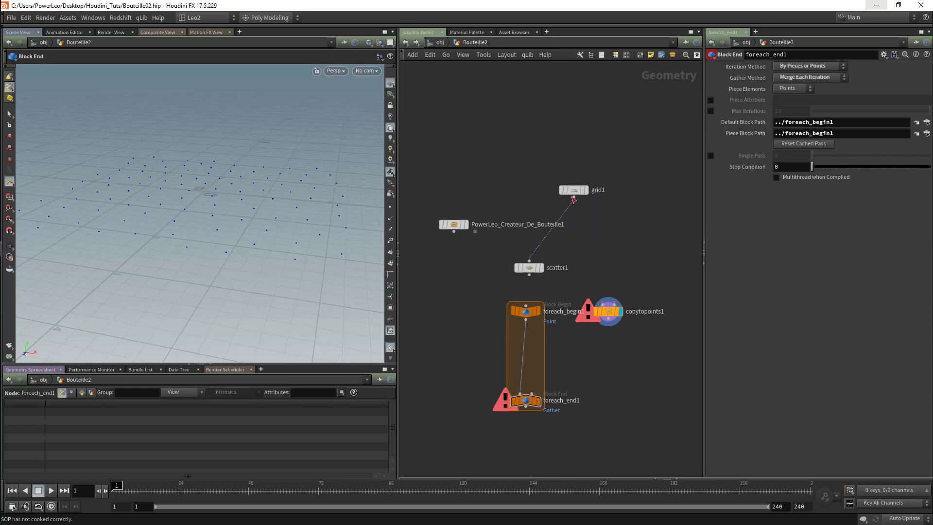
drag(570, 192, 539, 241)
scroll(533, 269, up, 3)
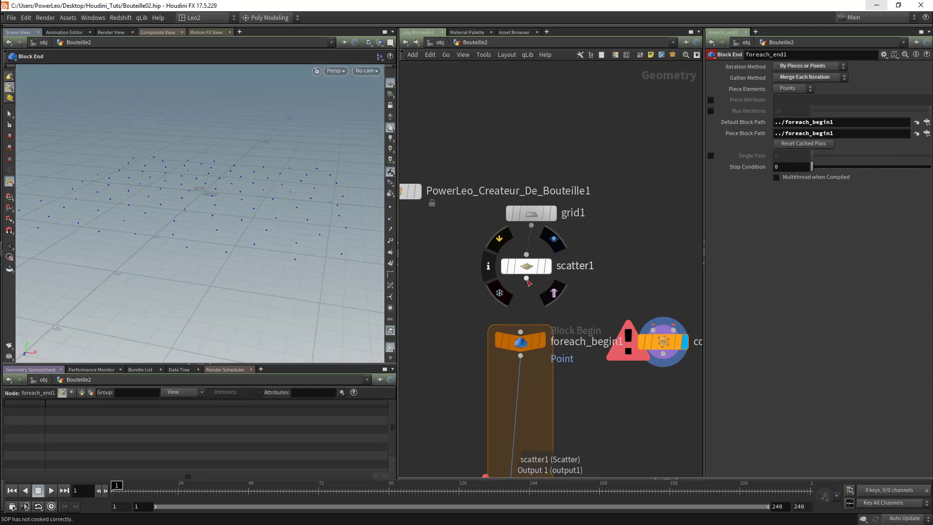
click(526, 278)
click(520, 330)
middle_drag(575, 371, 570, 275)
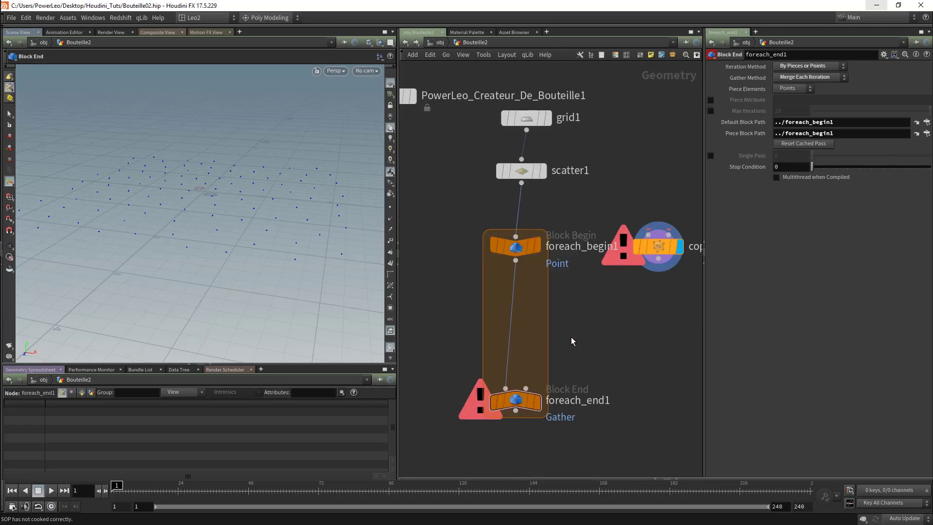
- Place copytopoints1 between foreach_begin1 and foreach_end1 and cut the wires running into and out of it
drag(648, 252, 506, 326)
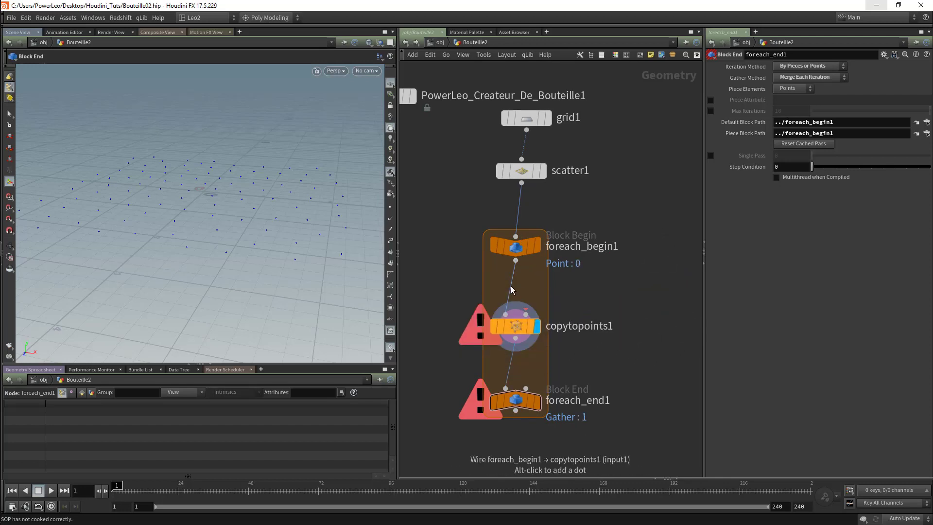
key(y)
drag(523, 286, 503, 290)
drag(508, 360, 529, 363)
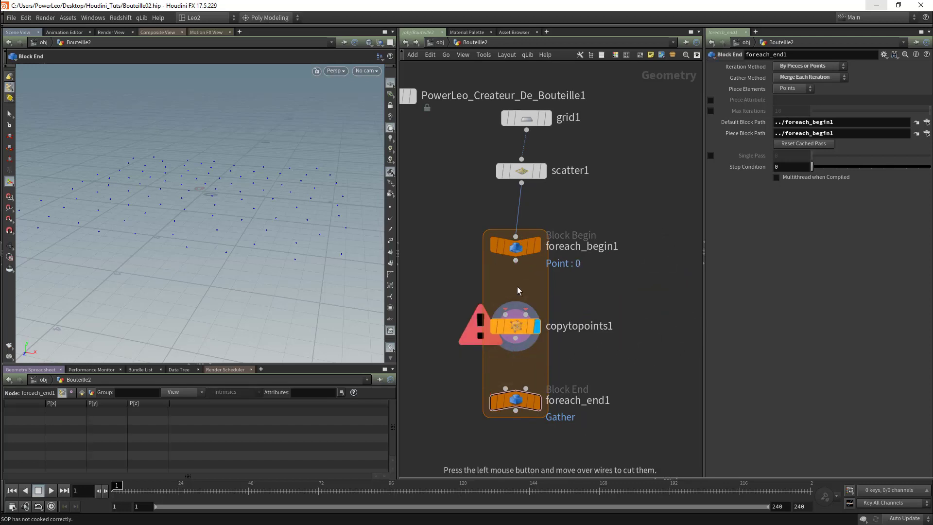
- Wire foreach_begin1 into the second input of copytopoints1 and the output of copytopoints1 into foreach_end1's first input
click(515, 260)
click(526, 315)
click(516, 338)
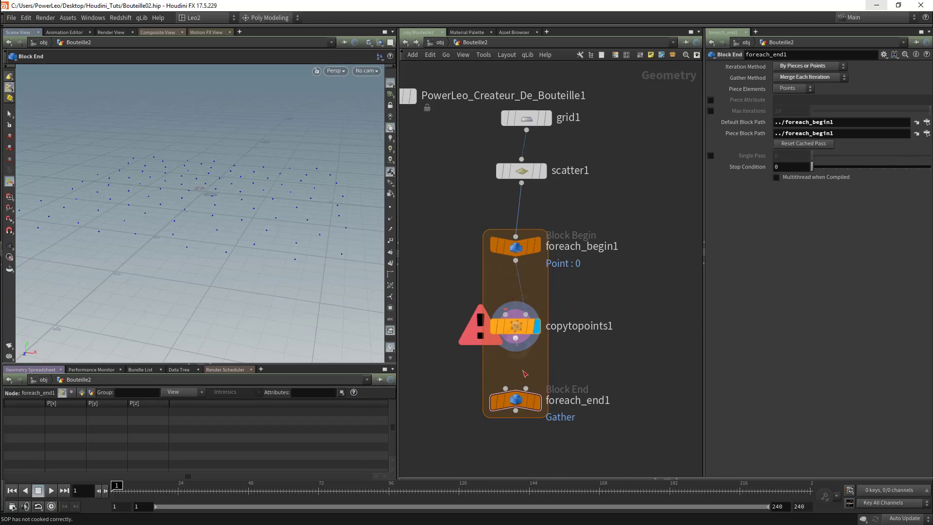
click(499, 379)
- Move the bottle asset beside the loop block and wire it into the first input of copytopoints1
scroll(588, 301, down, 2)
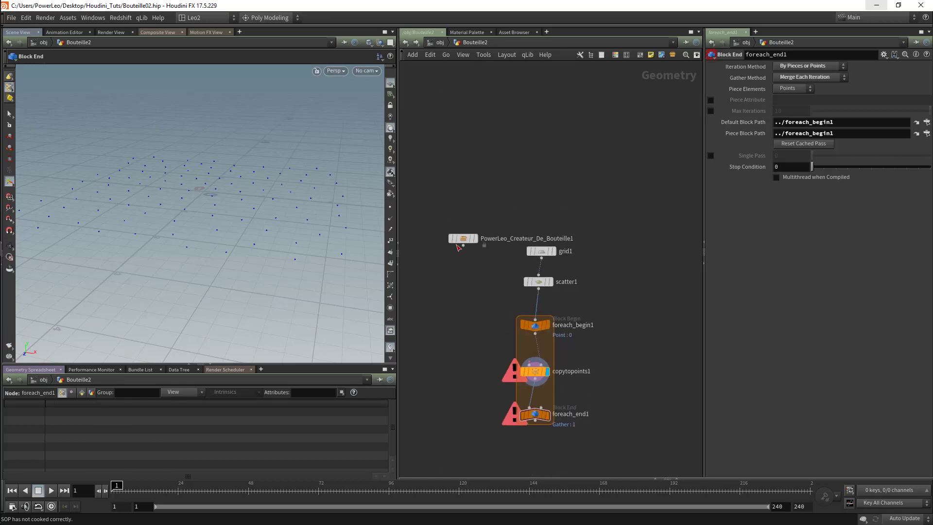
drag(461, 239, 482, 349)
scroll(482, 349, up, 3)
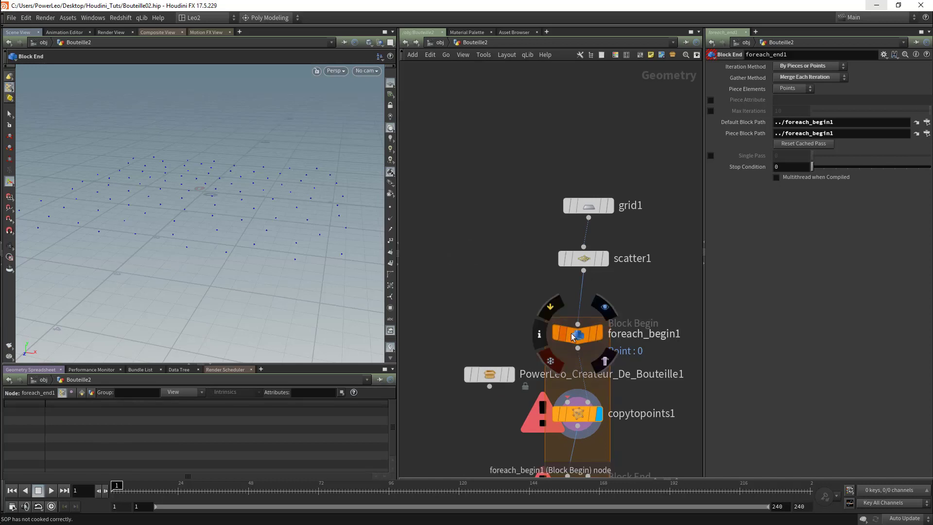
middle_drag(564, 335, 557, 212)
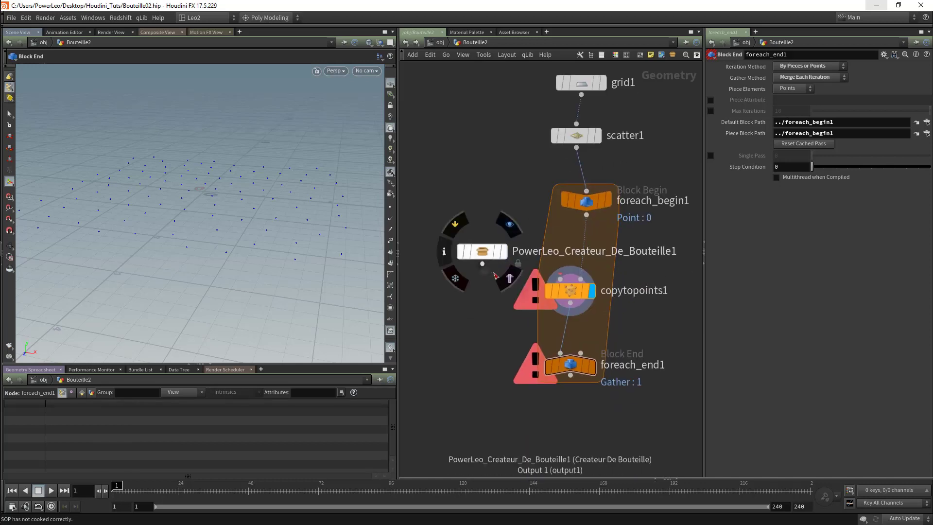
click(482, 264)
click(556, 282)
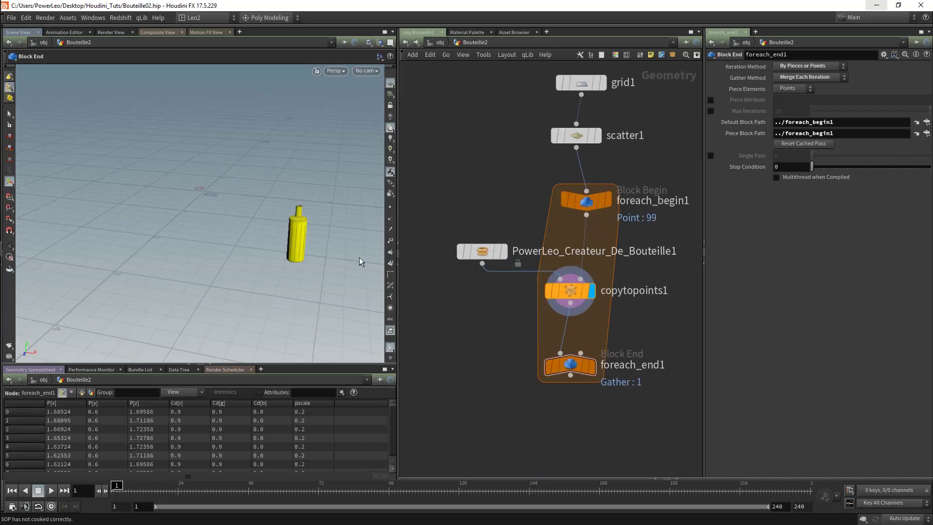
- Display the output of foreach_end1 and move that node further below copytopoints1
click(592, 368)
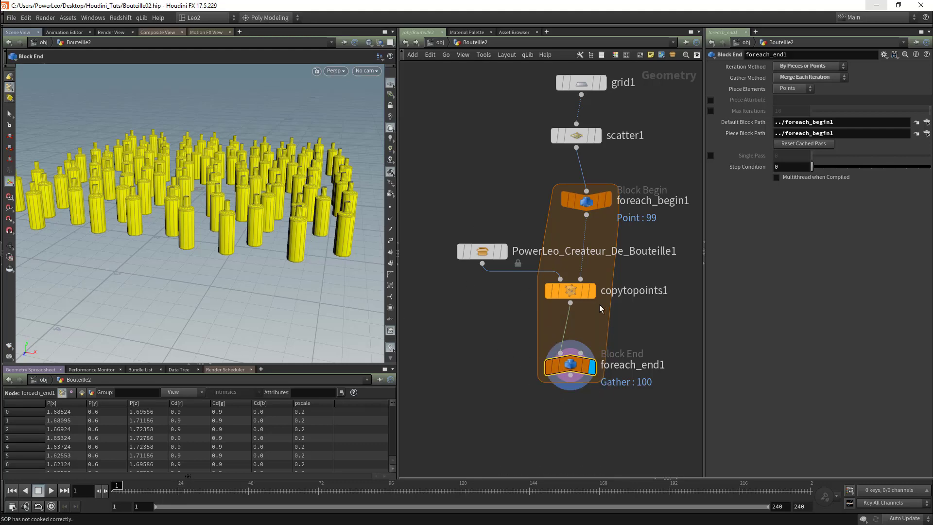
click(568, 293)
alt+right_drag(312, 179, 262, 192)
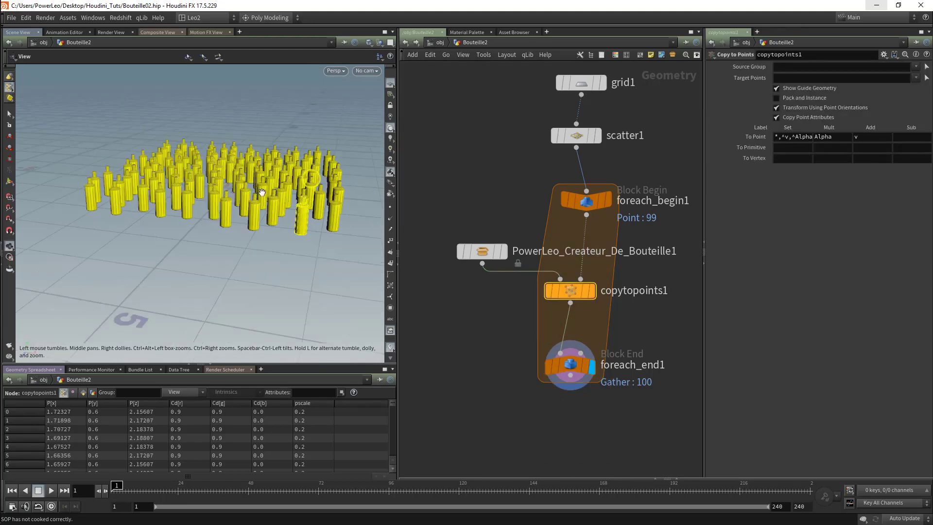
drag(262, 192, 267, 213)
drag(570, 366, 568, 398)
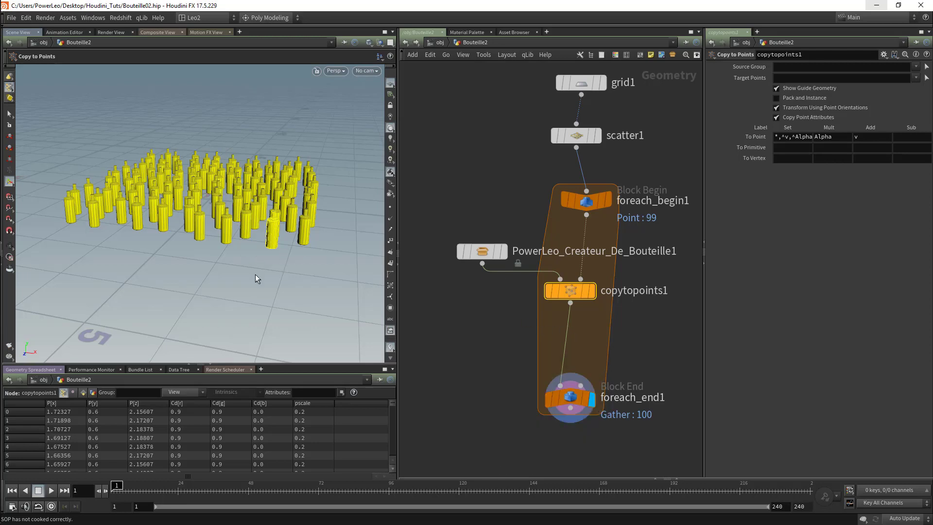
- Compare the geometry information of foreach_end1 with that of the bottle asset
middle_click(567, 398)
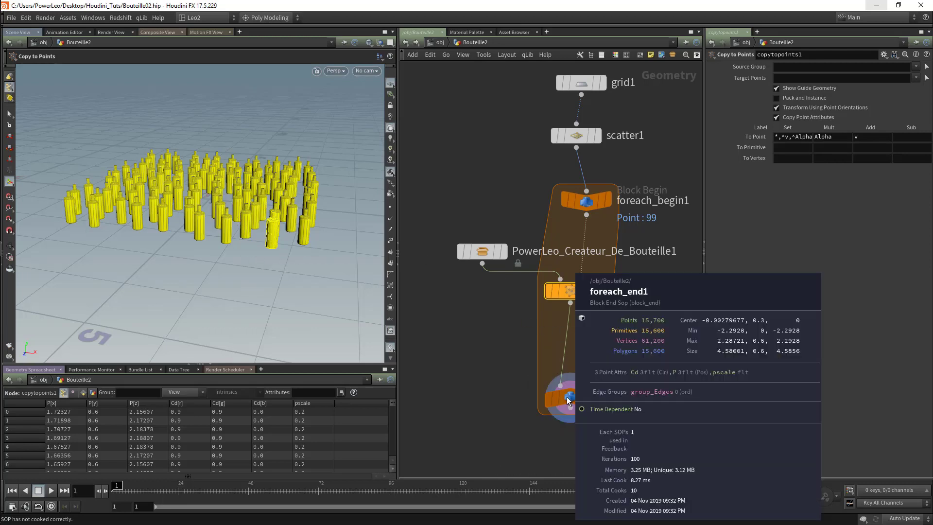
scroll(501, 272, up, 2)
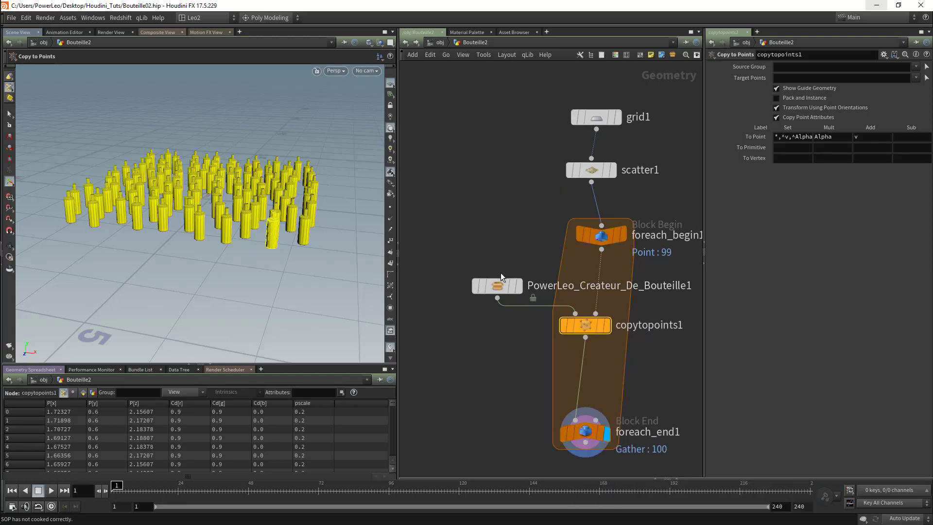
middle_click(499, 286)
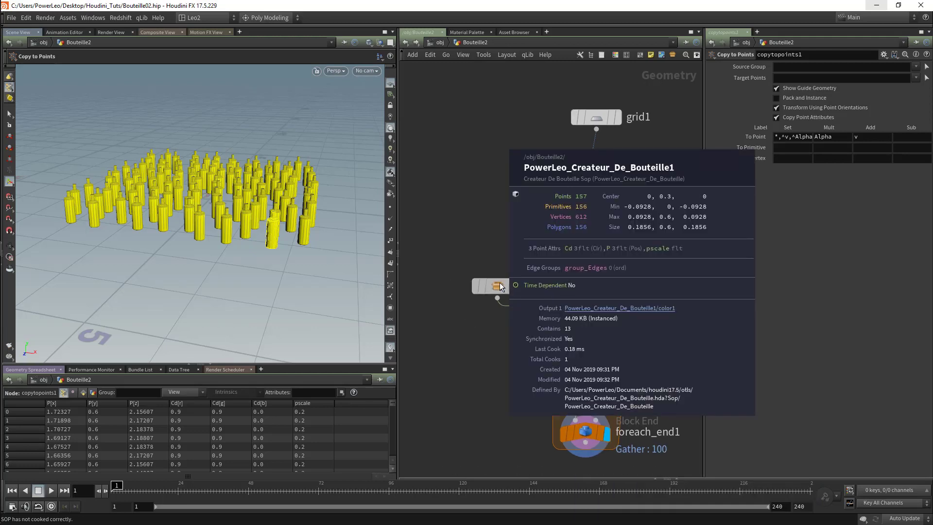
middle_click(498, 286)
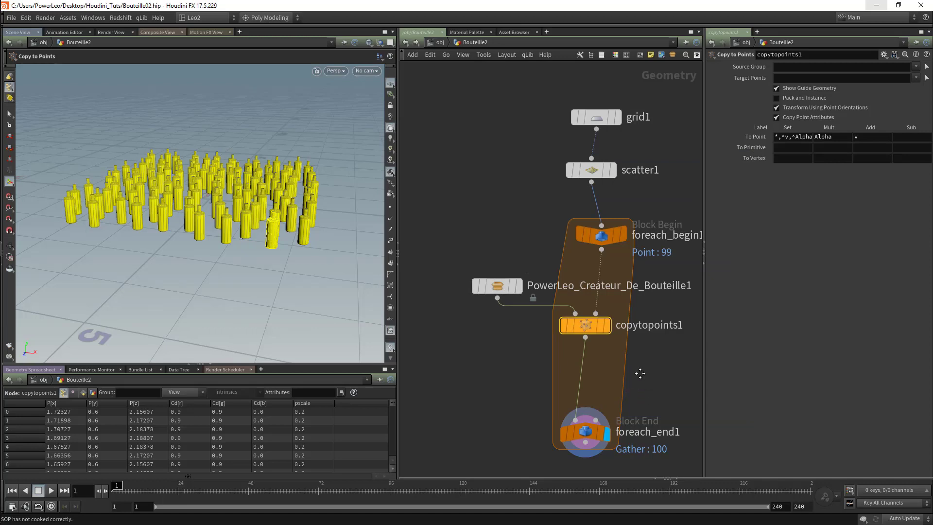
middle_drag(640, 374, 614, 324)
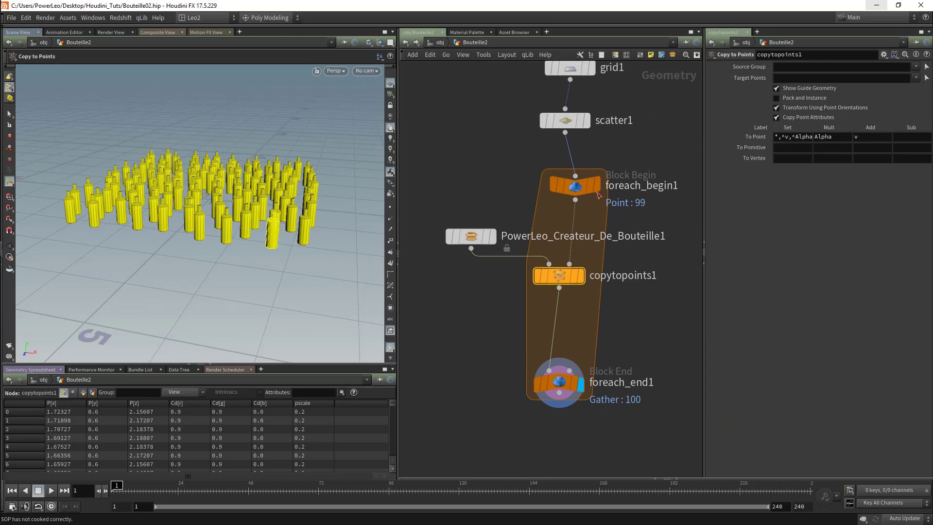
middle_click(558, 381)
- Move copytopoints1 and foreach_end1 lower to leave more space inside the loop block
click(578, 382)
middle_drag(497, 357, 489, 313)
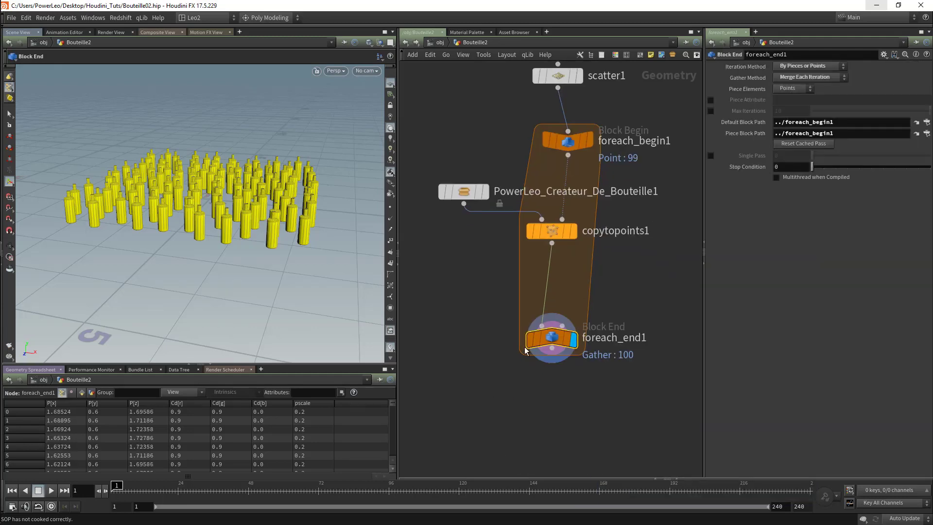
drag(557, 232, 546, 289)
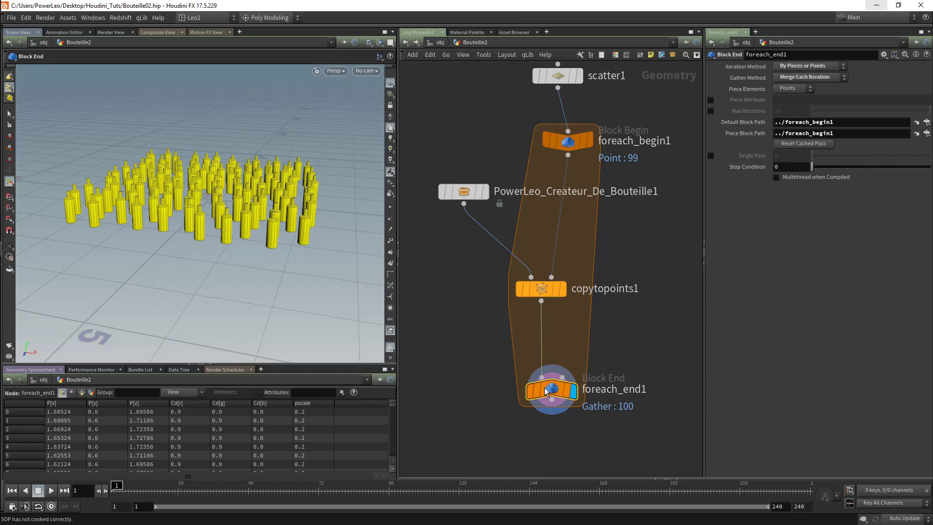
drag(552, 389, 550, 411)
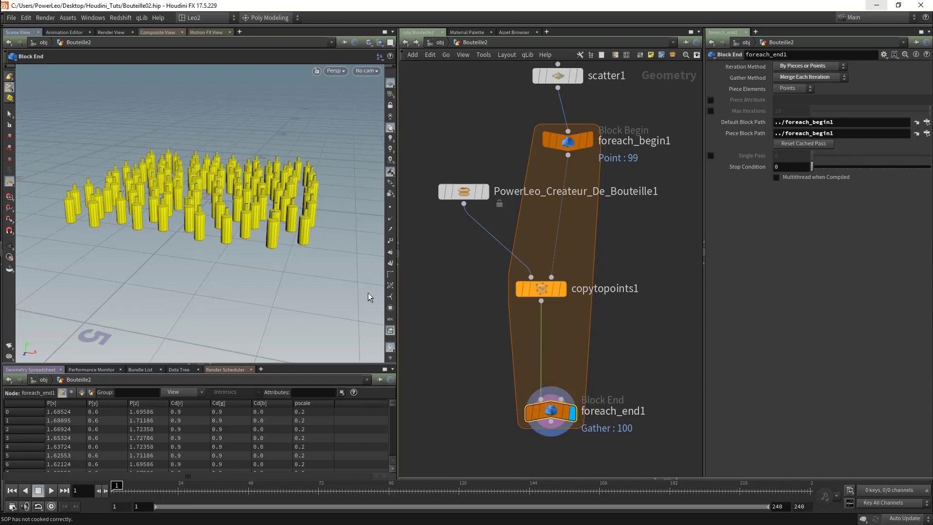
- Select the bottle asset and widen the network editor on both sides
click(463, 191)
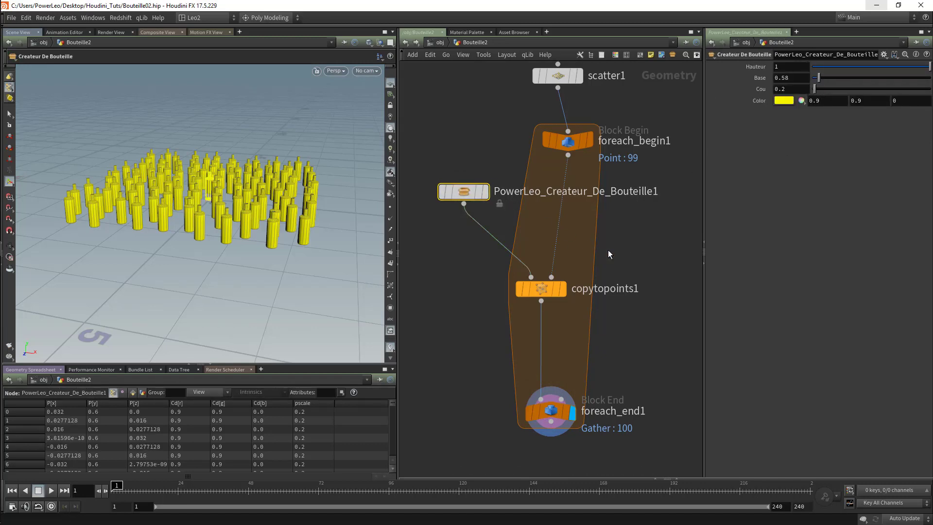
scroll(608, 249, down, 2)
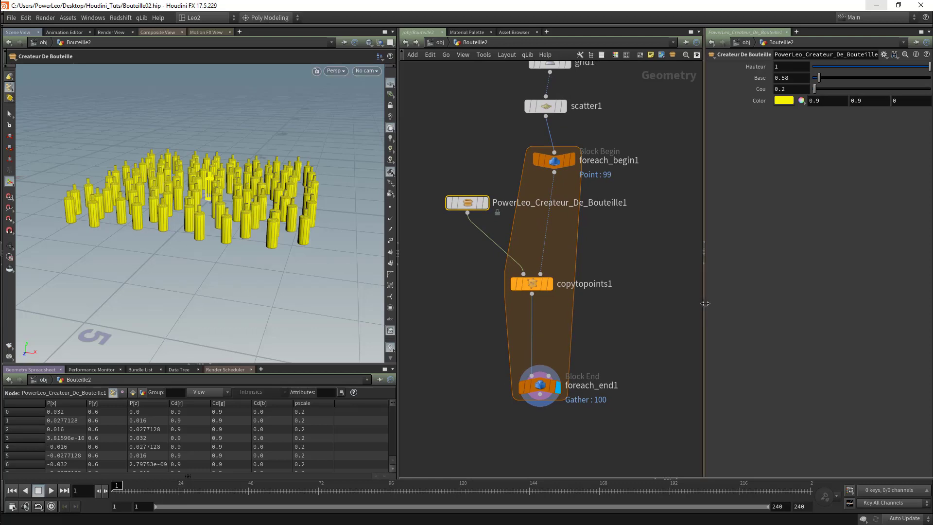
drag(703, 305, 721, 306)
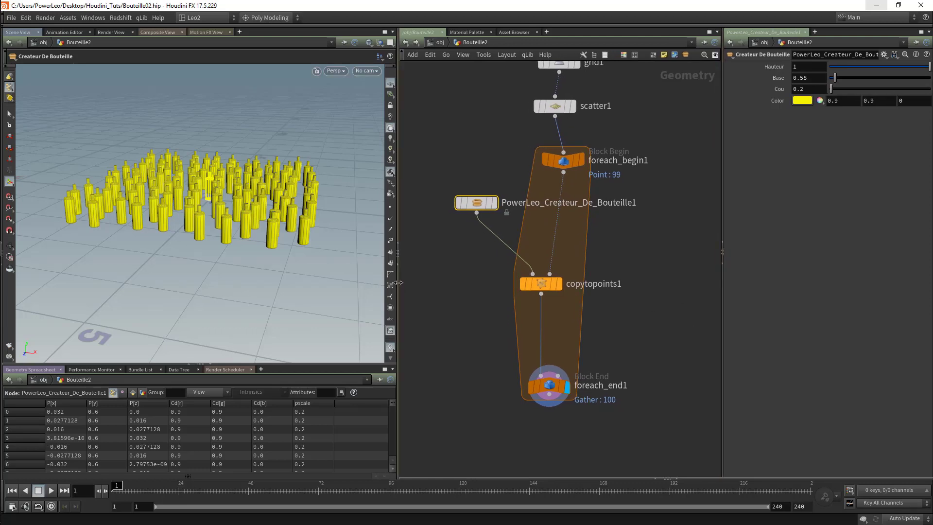
drag(397, 363, 370, 372)
middle_drag(644, 272, 594, 298)
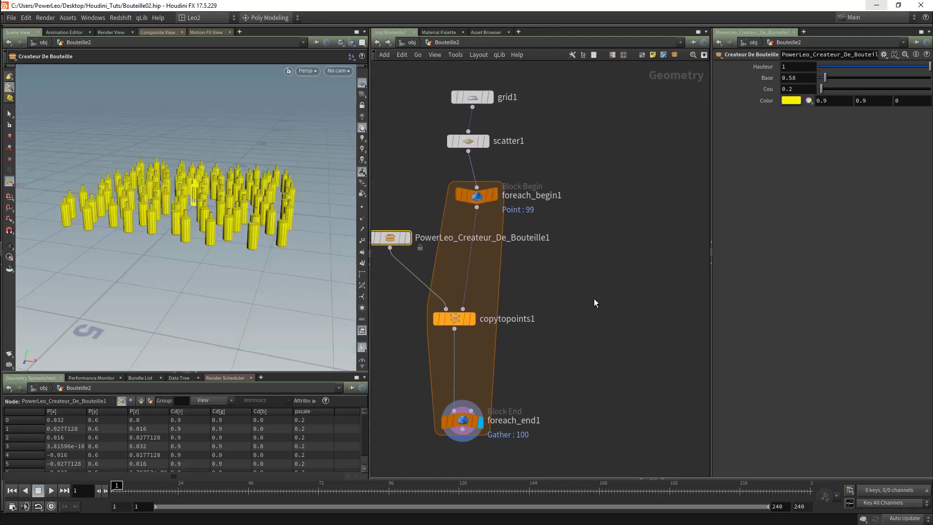
scroll(594, 298, down, 2)
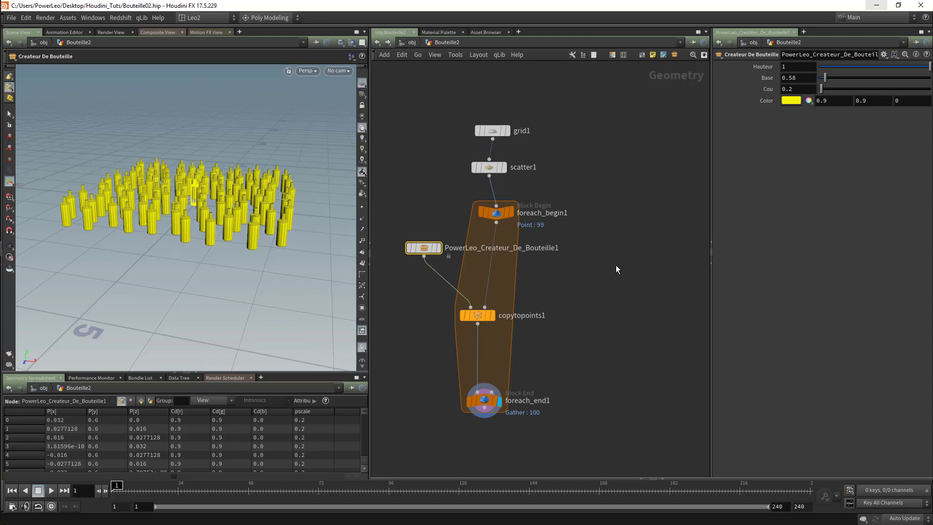
- Align scatter1 and grid1 vertically above foreach_begin1
scroll(529, 284, up, 2)
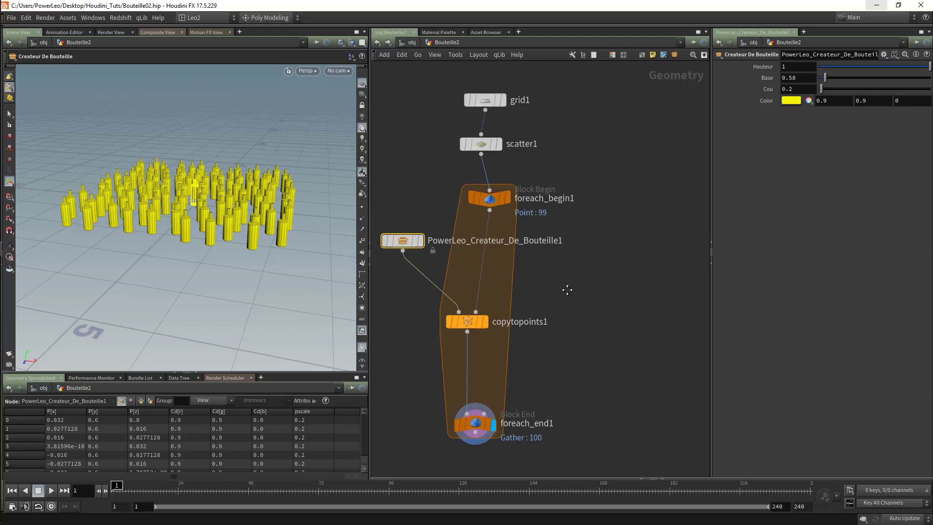
middle_drag(566, 289, 621, 326)
drag(539, 179, 544, 187)
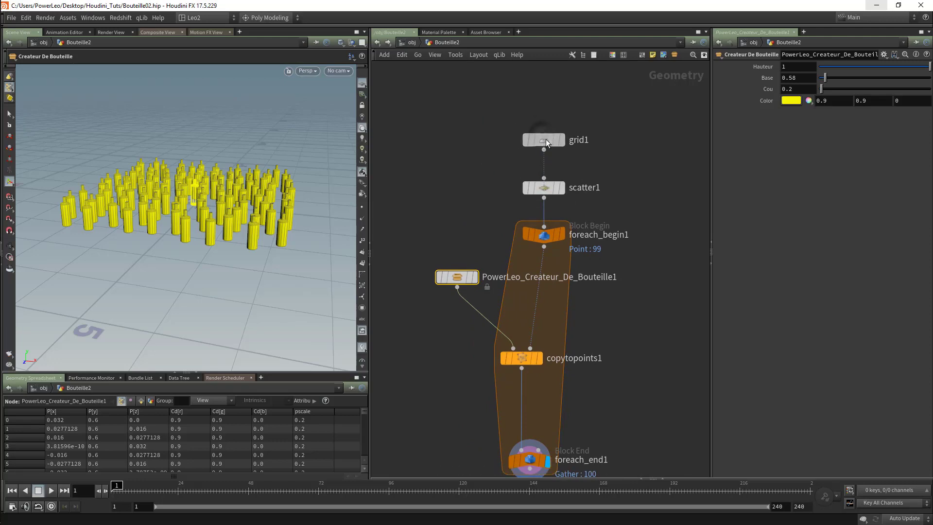
drag(546, 139, 549, 146)
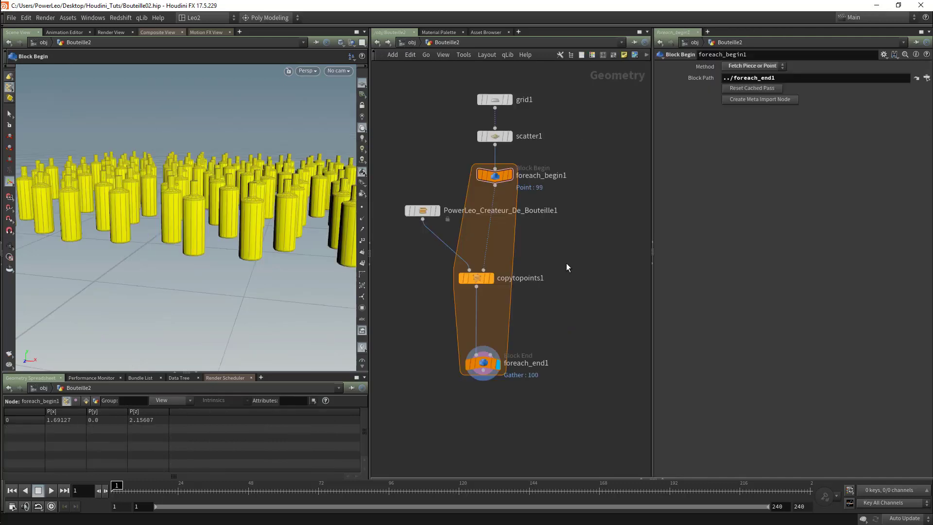
- Show the parameters of the bottle asset
middle_drag(565, 262, 567, 276)
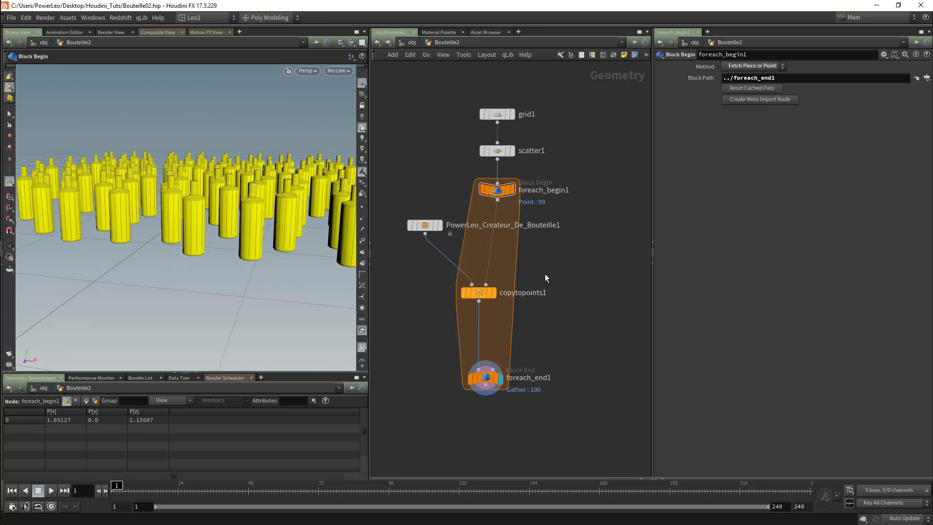
click(425, 225)
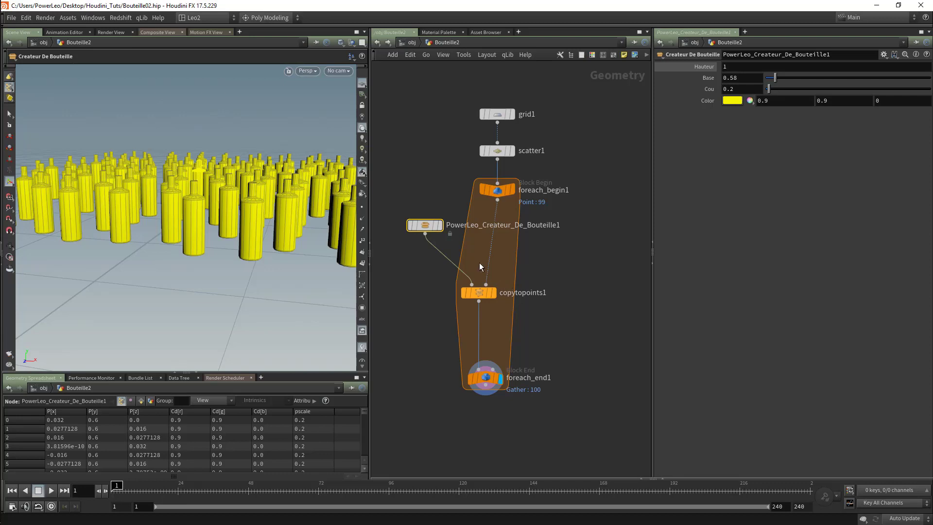
mouse_move(424, 227)
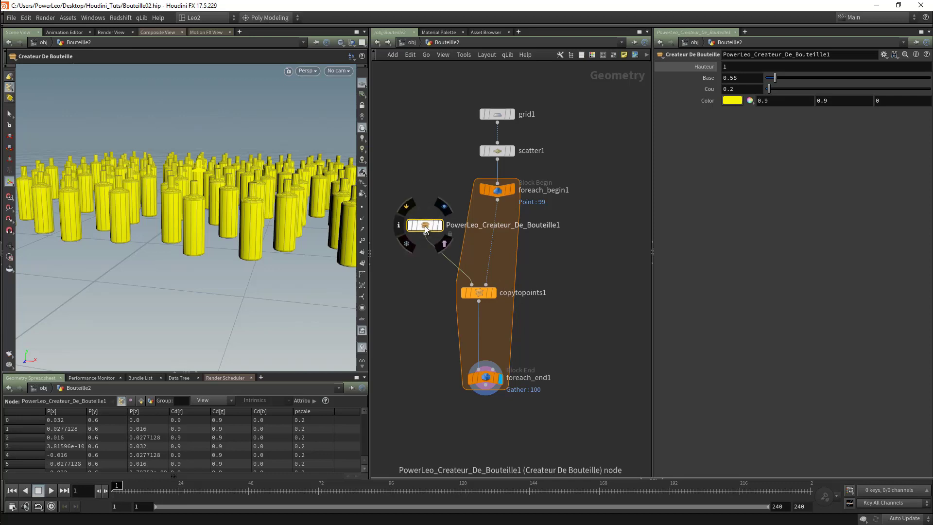
click(563, 256)
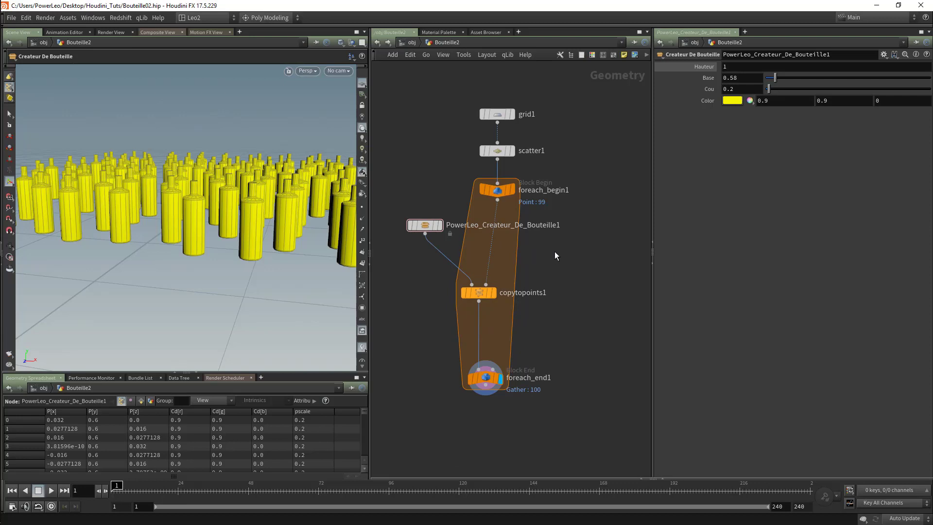
middle_drag(555, 252, 548, 258)
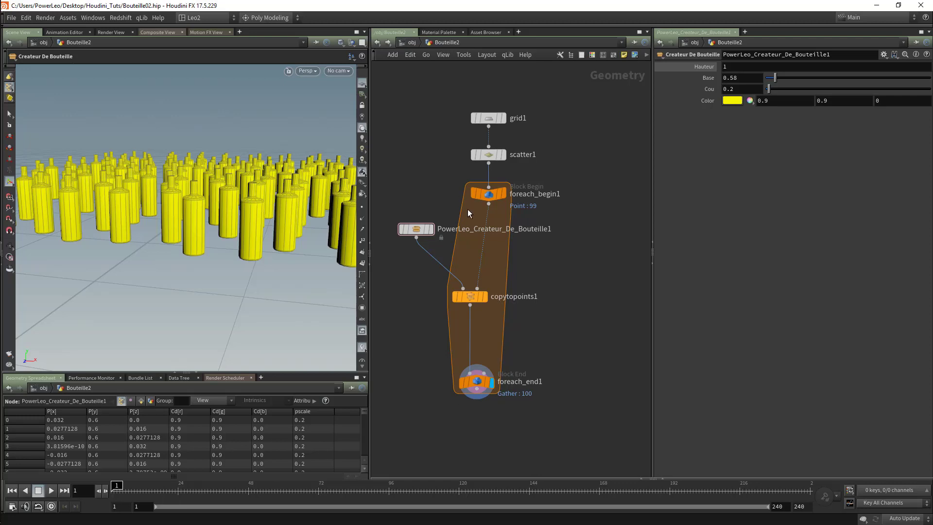
- Enable Single Pass on foreach_end1 and scrub the pass number, ending at pass 0
click(481, 384)
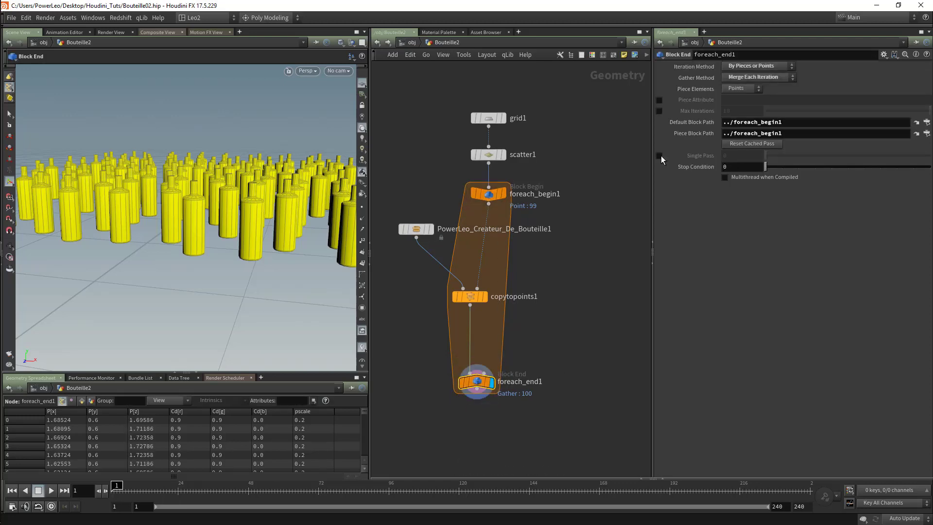
click(660, 155)
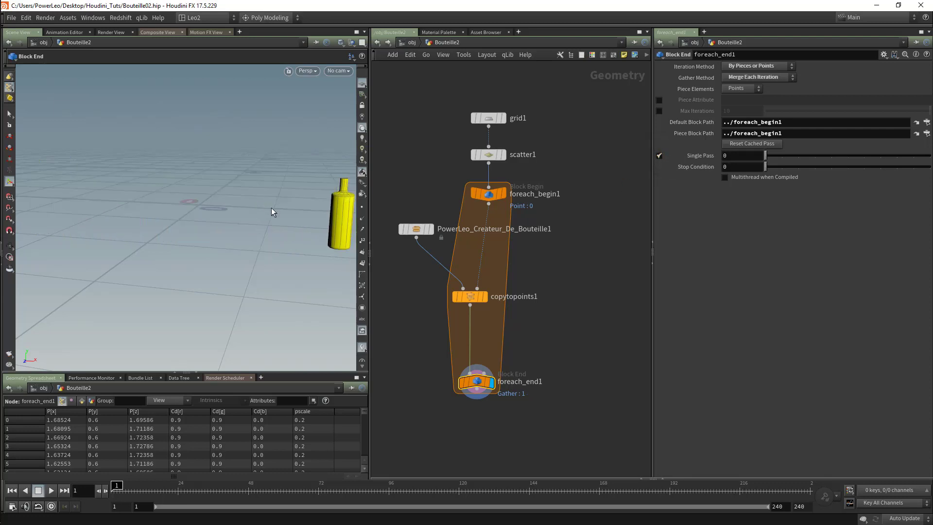
alt+right_drag(301, 216, 277, 204)
alt+middle_drag(277, 204, 233, 212)
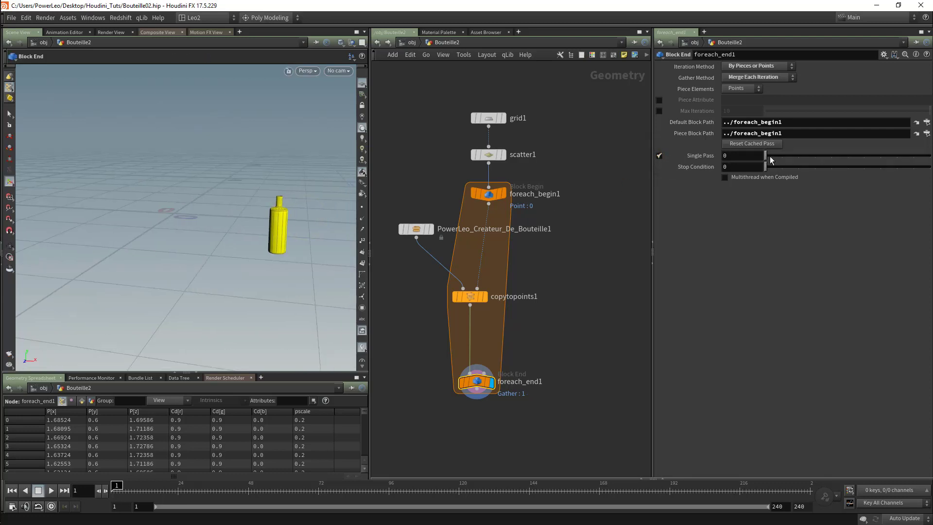
mouse_move(773, 154)
mouse_down()
mouse_move(826, 156)
mouse_move(764, 157)
mouse_up()
- Display scatter1 with its point numbers in the viewport and examine how the points are numbered across the grid
click(504, 159)
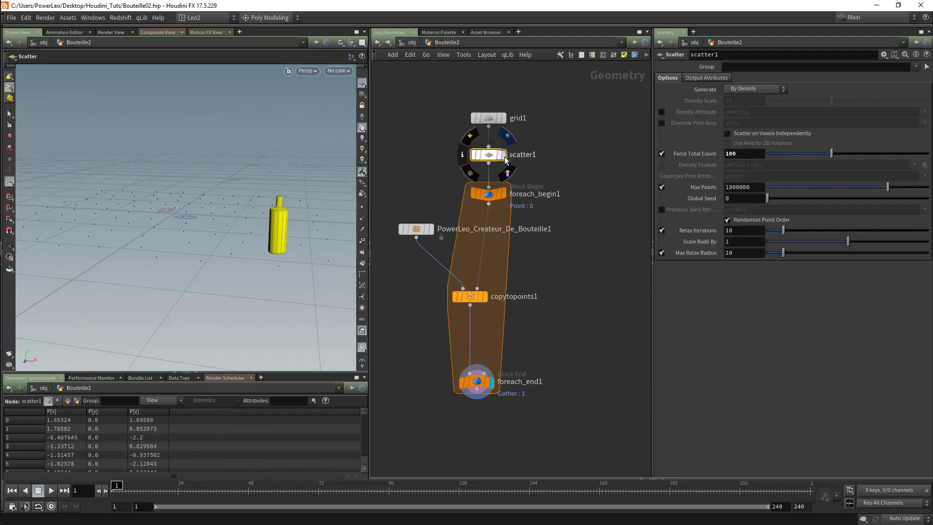
click(504, 156)
click(362, 240)
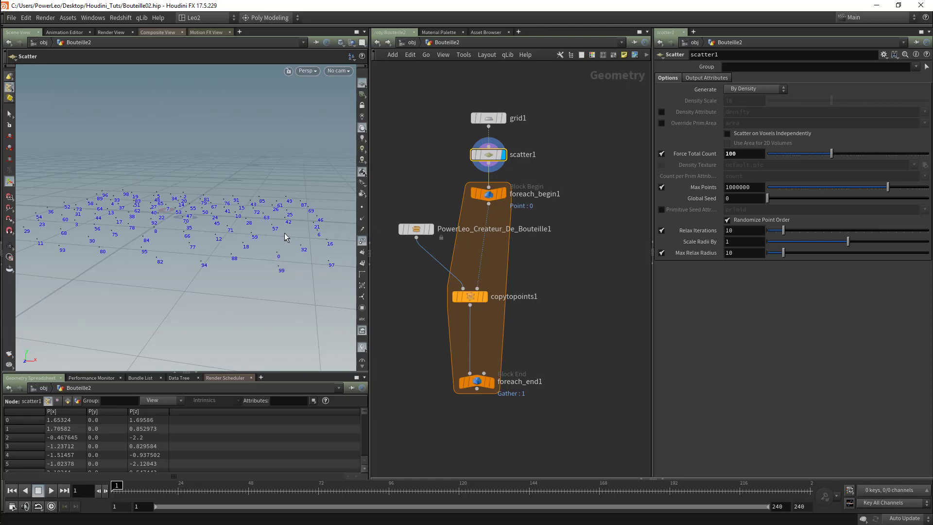
alt+drag(254, 215, 179, 171)
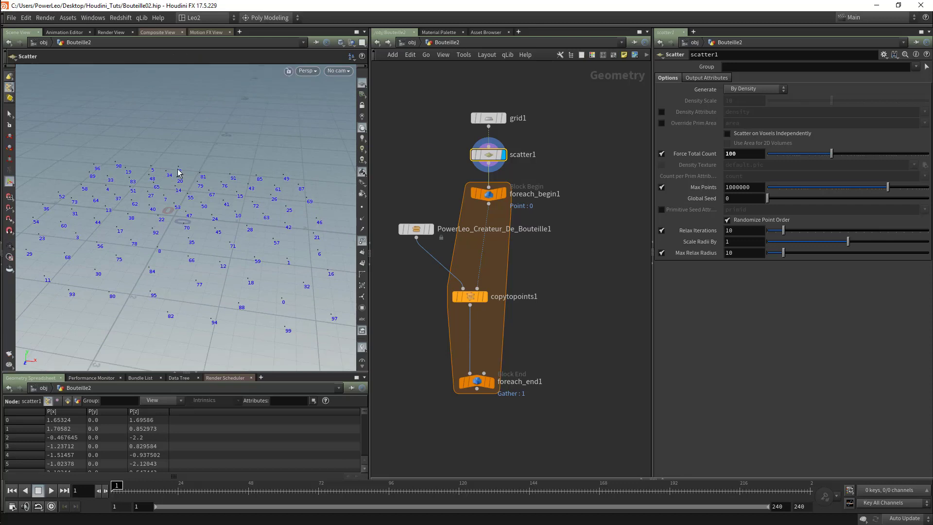
- Display foreach_end1 again, try its Single Pass value against the point order and hide the point numbers
click(493, 383)
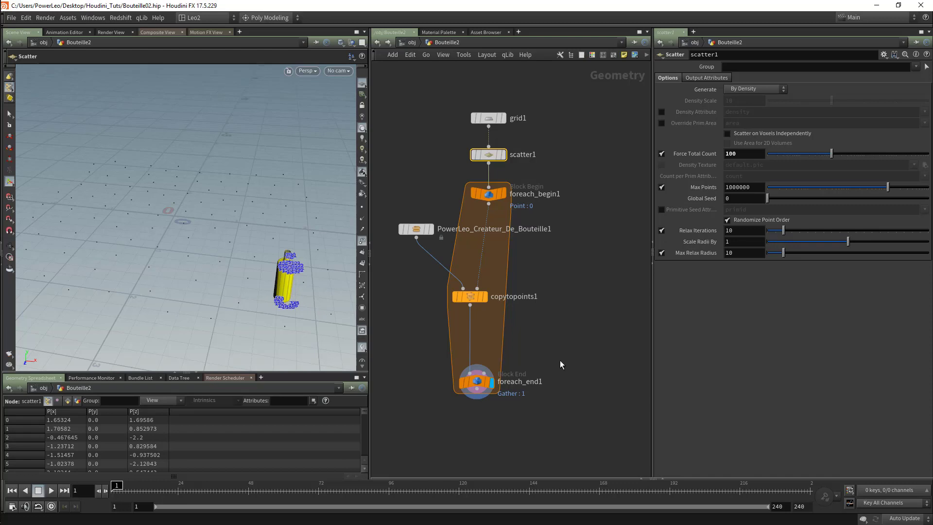
click(477, 384)
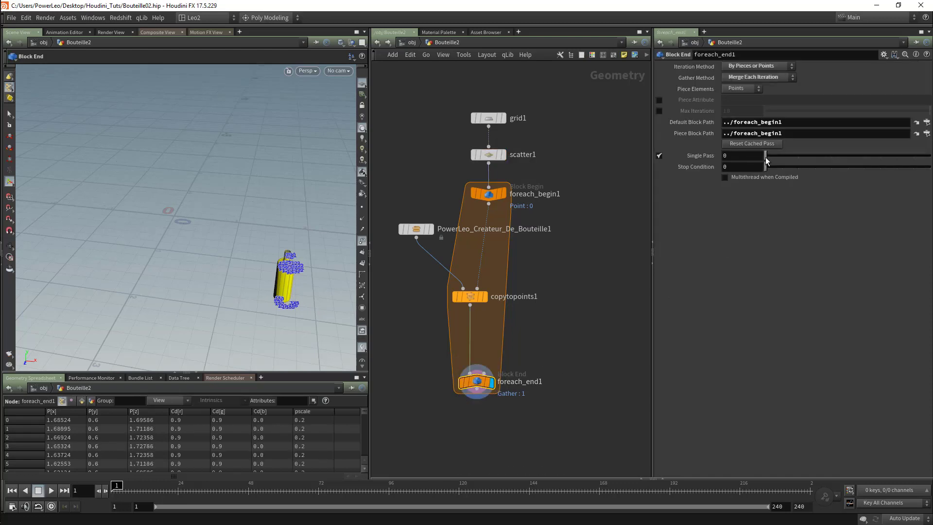
mouse_move(766, 158)
mouse_down()
mouse_move(797, 155)
mouse_move(766, 157)
mouse_up()
click(361, 243)
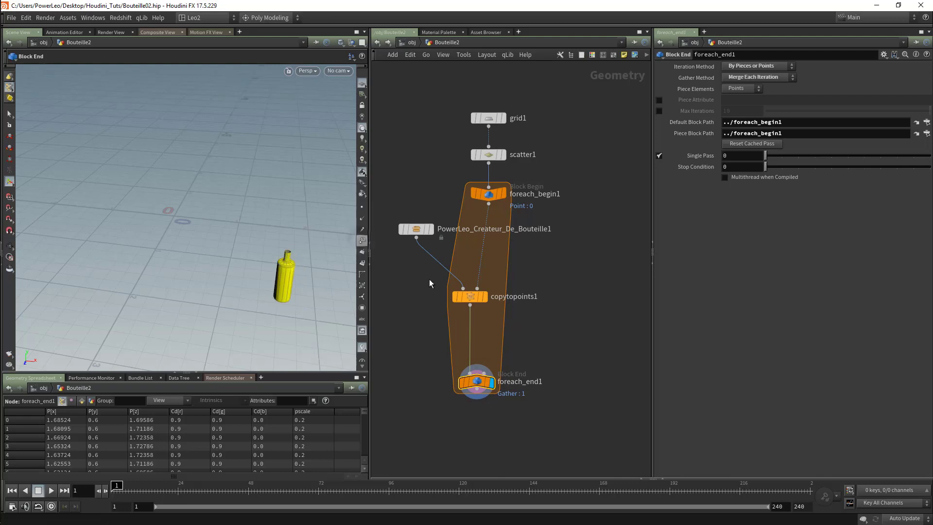
- Create a meta import node from foreach_begin1 and place it farther to the side of foreach_begin1
mouse_move(474, 365)
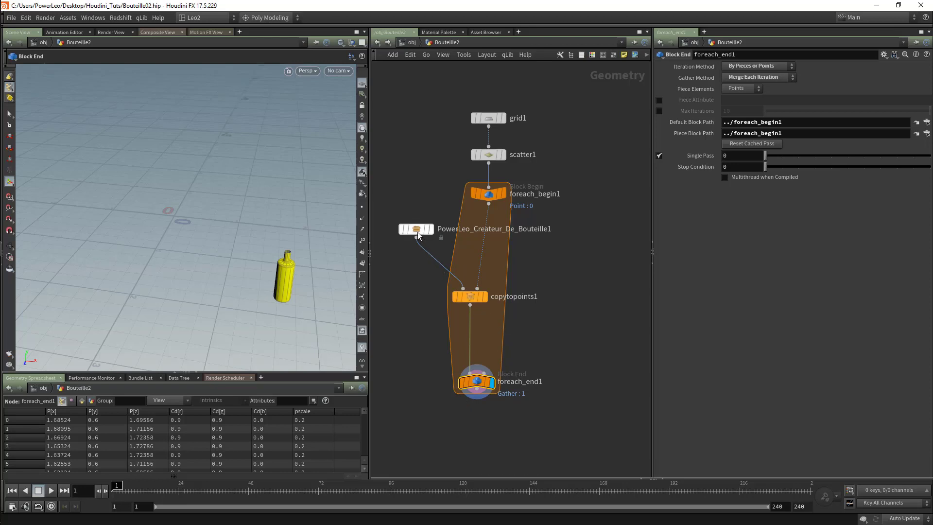
mouse_move(418, 236)
mouse_move(489, 195)
click(487, 193)
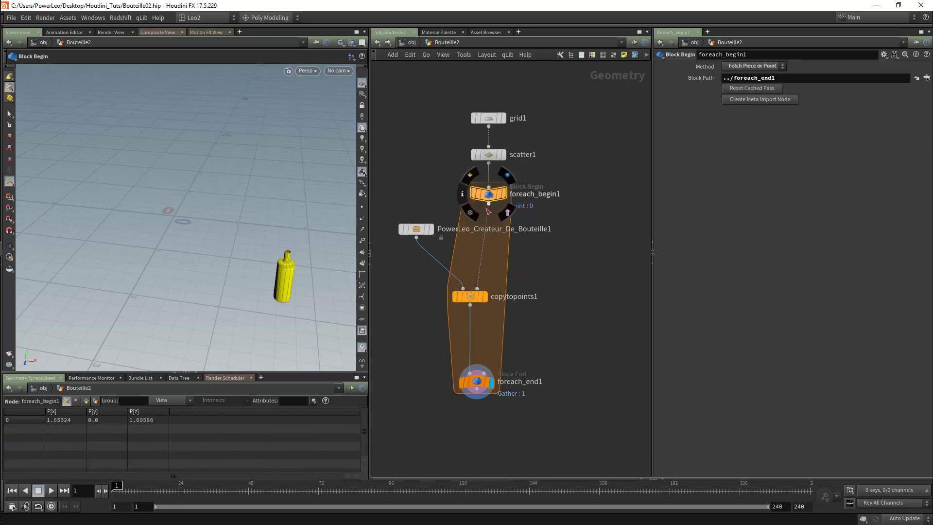
click(761, 100)
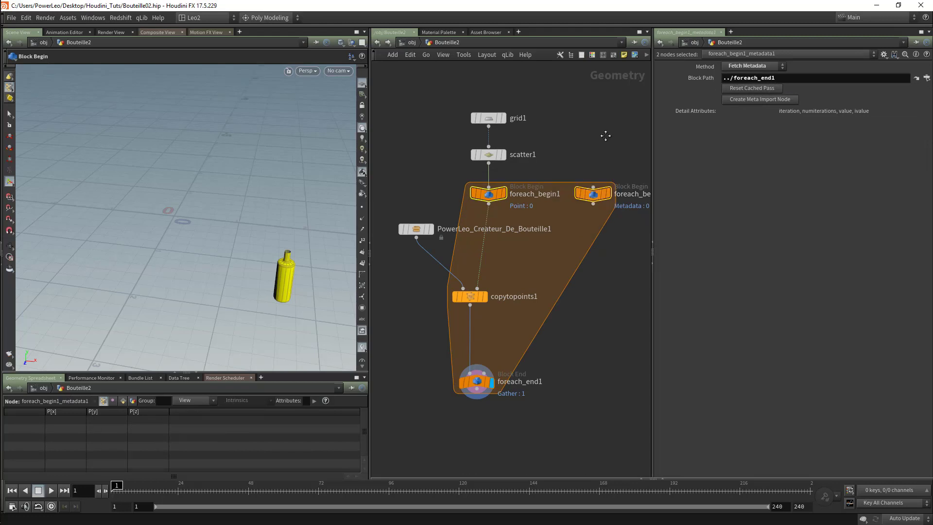
middle_drag(603, 136, 584, 131)
drag(576, 194, 609, 194)
click(602, 251)
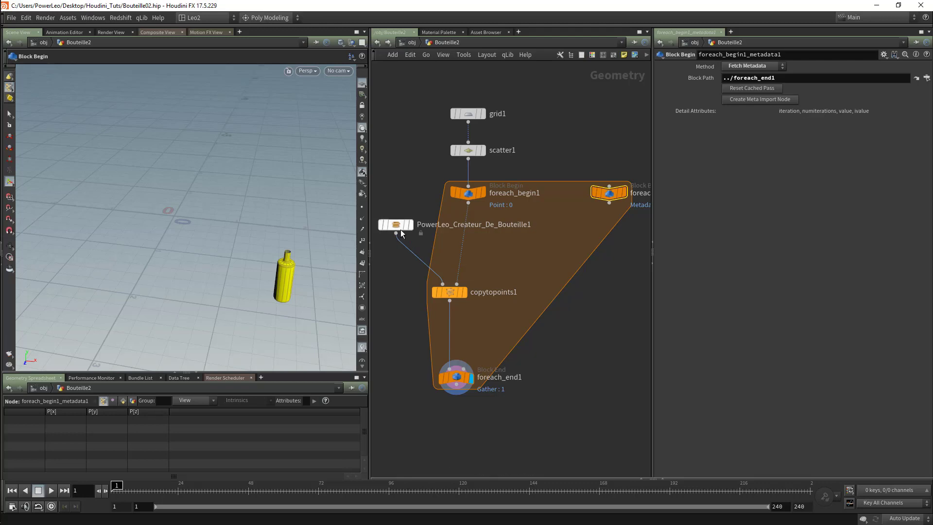
- Replace the bottle asset's Hauteur value with the expression fit01(rand())
mouse_move(396, 224)
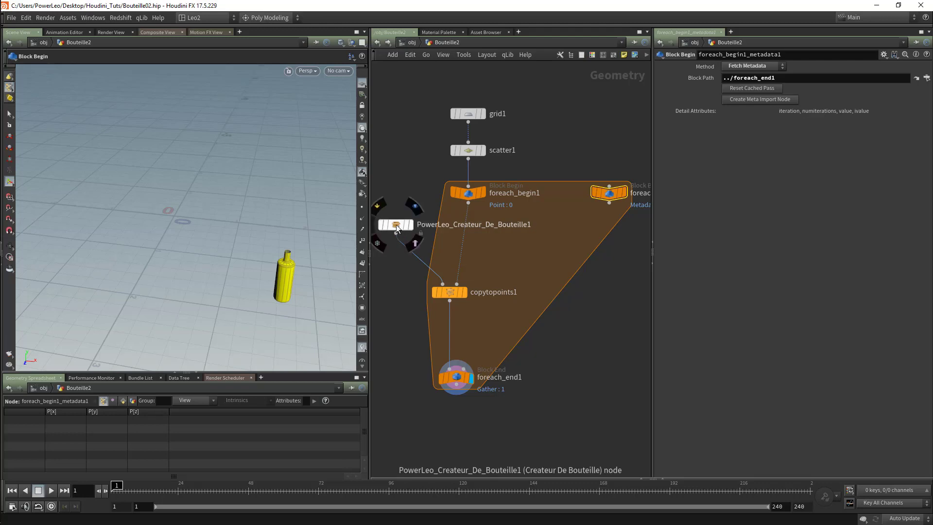
click(395, 224)
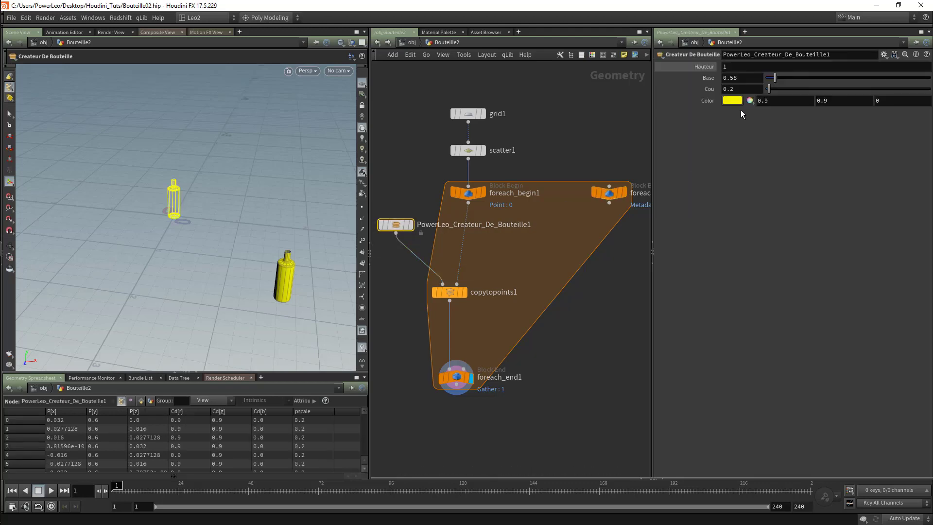
click(727, 68)
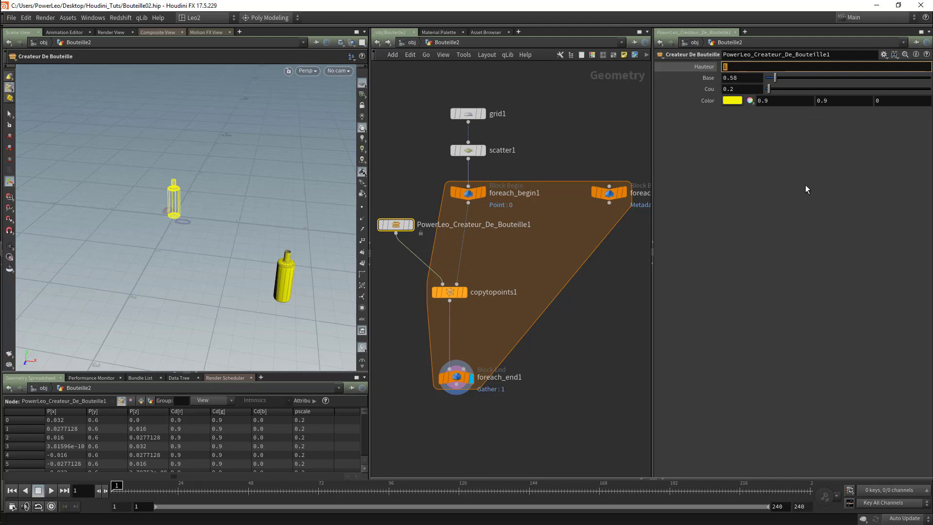
text(fi)
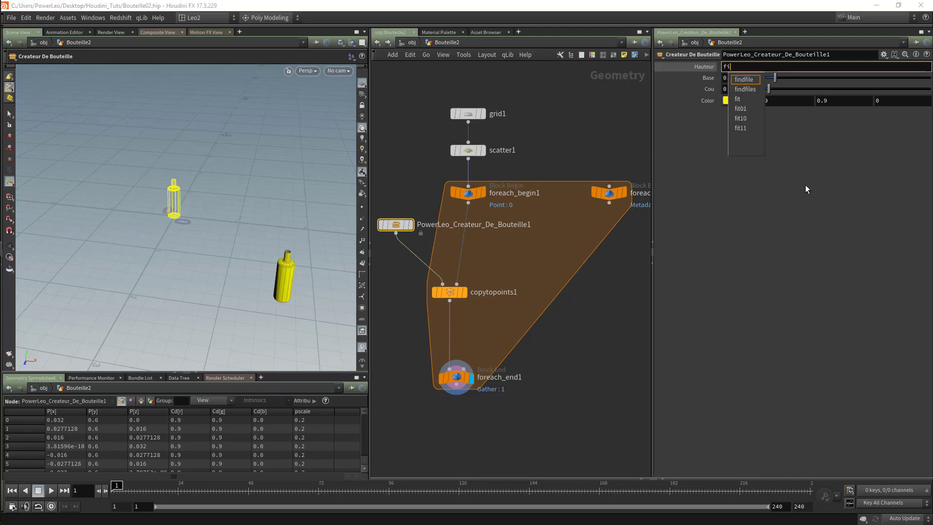
text(t01)
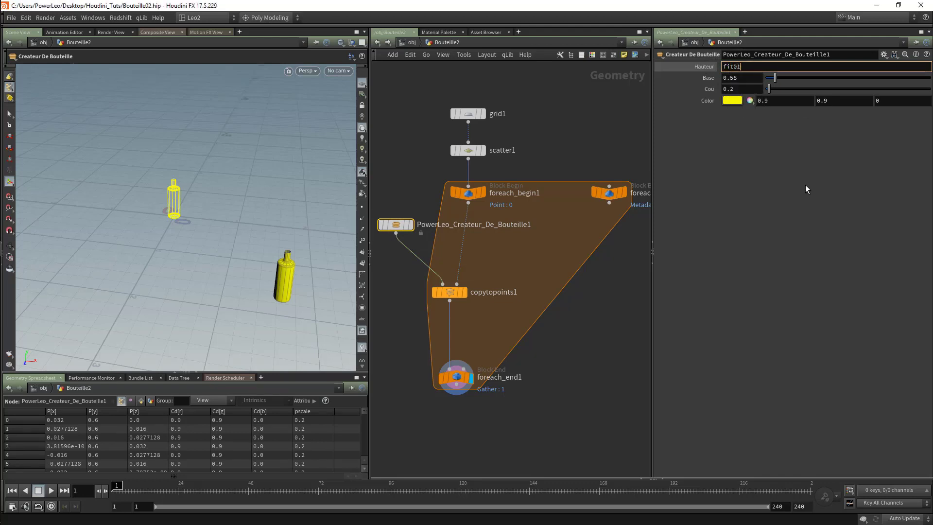
text(())
key(Left)
text(rand())
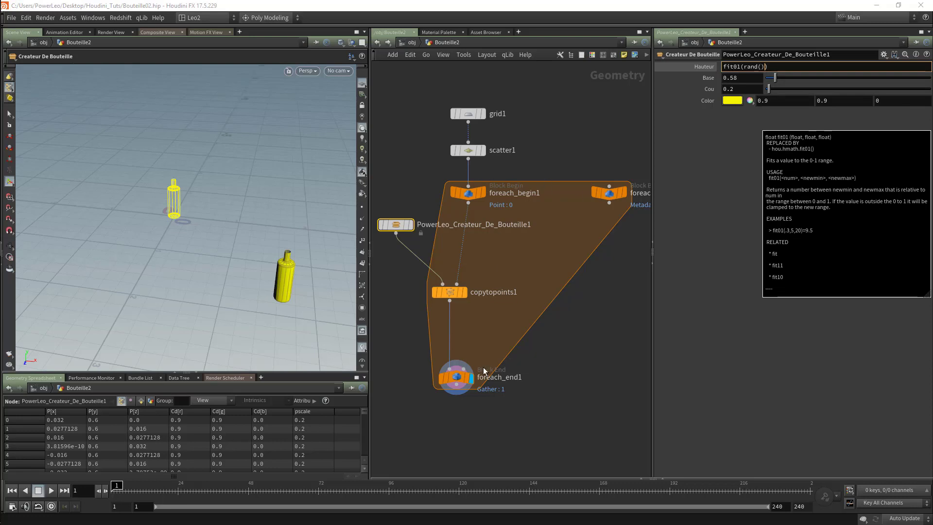
- Check the metadata node's detail attributes and nest detail("../") inside rand() in the bottle asset's Hauteur expression
click(608, 193)
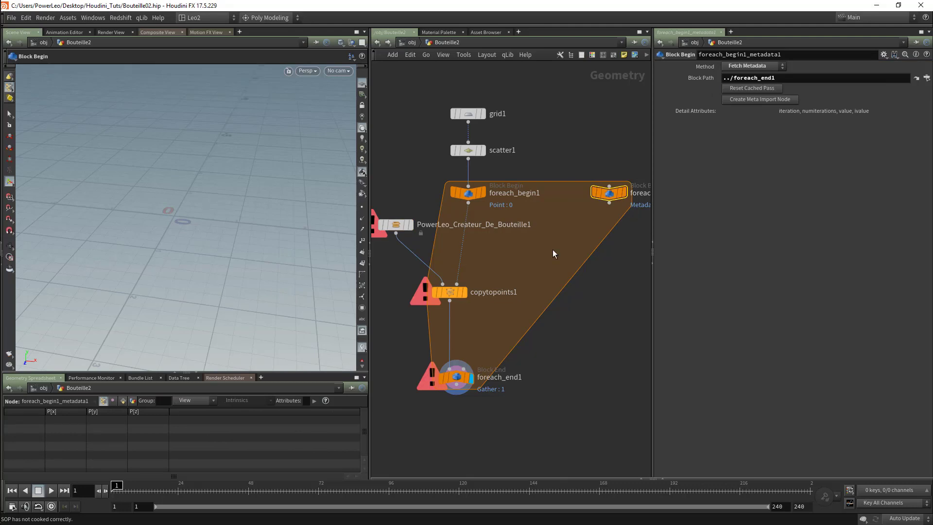
click(397, 224)
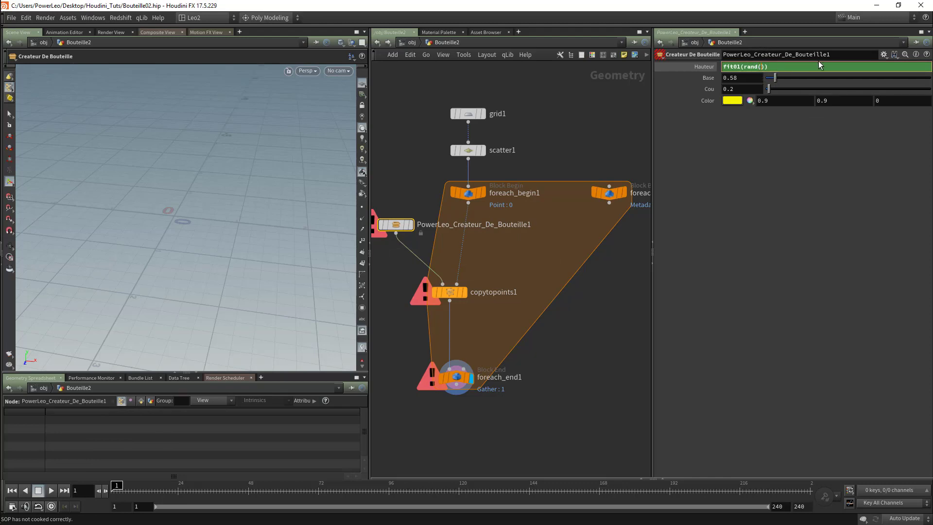
text(detail()
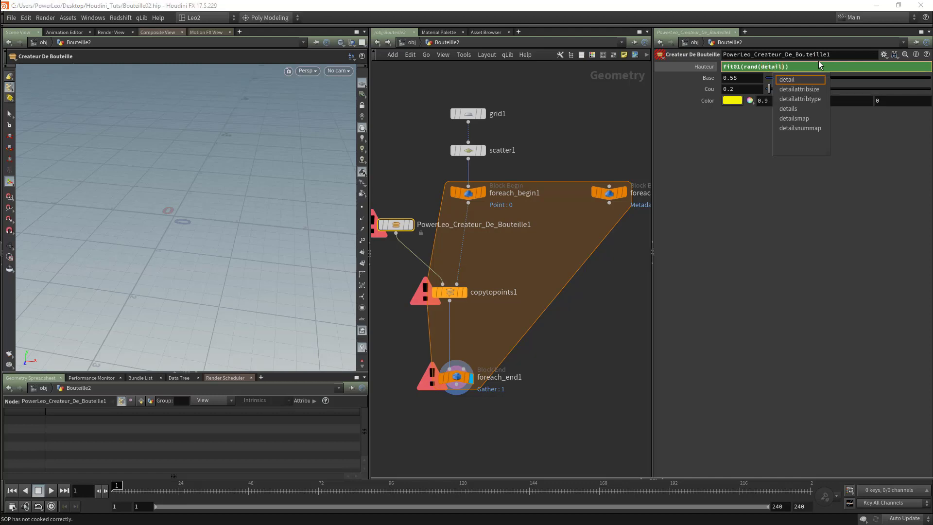
text())
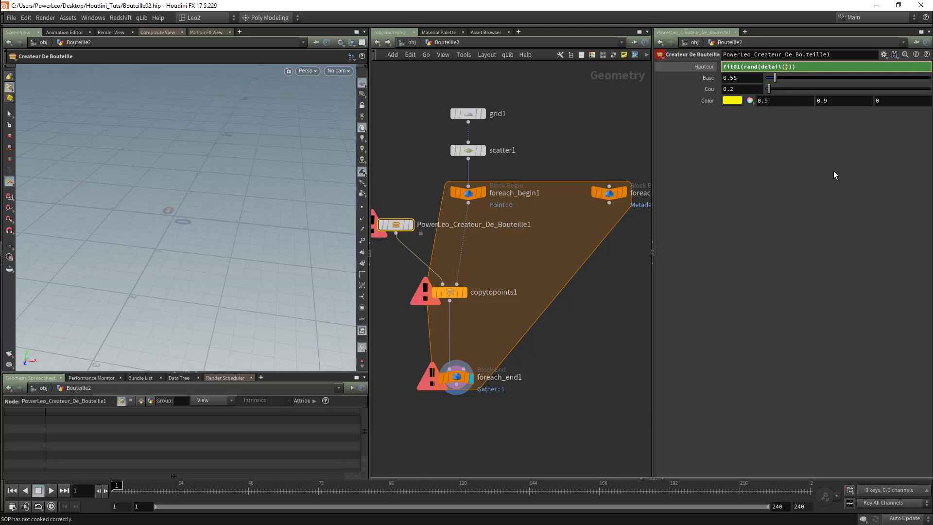
text("../)
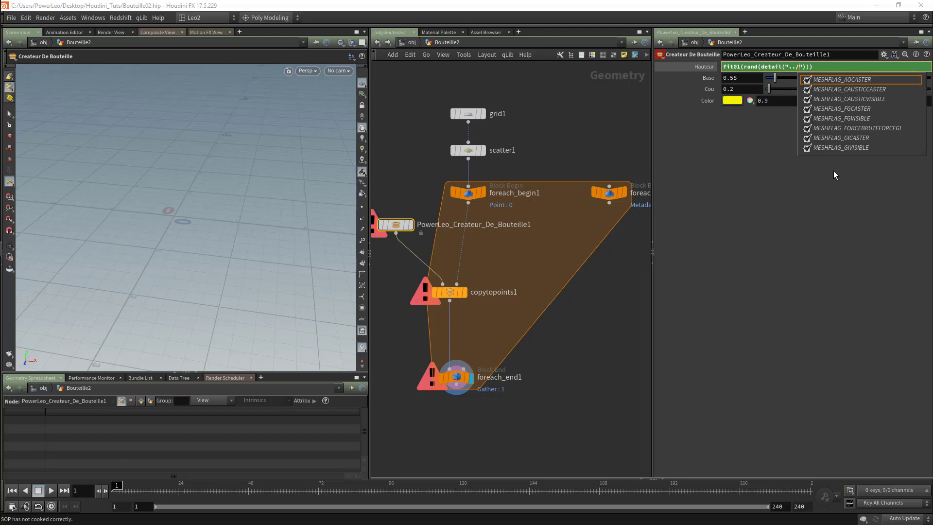
text(me)
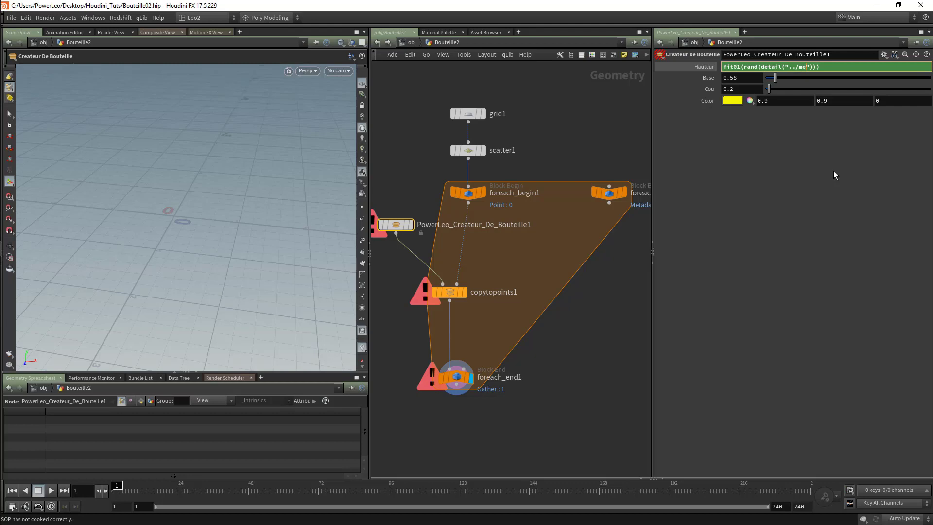
key(BackSpace)
key(BackSpace)
text(meta)
- Point the detail() path in the bottle asset's Hauteur expression to "../foreach_begin1_metadata1"
middle_drag(554, 145, 473, 146)
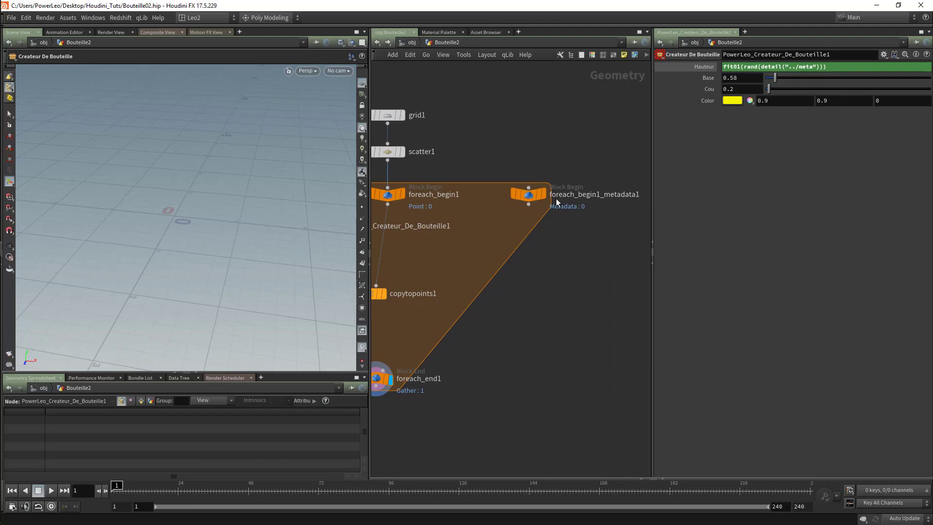
click(813, 67)
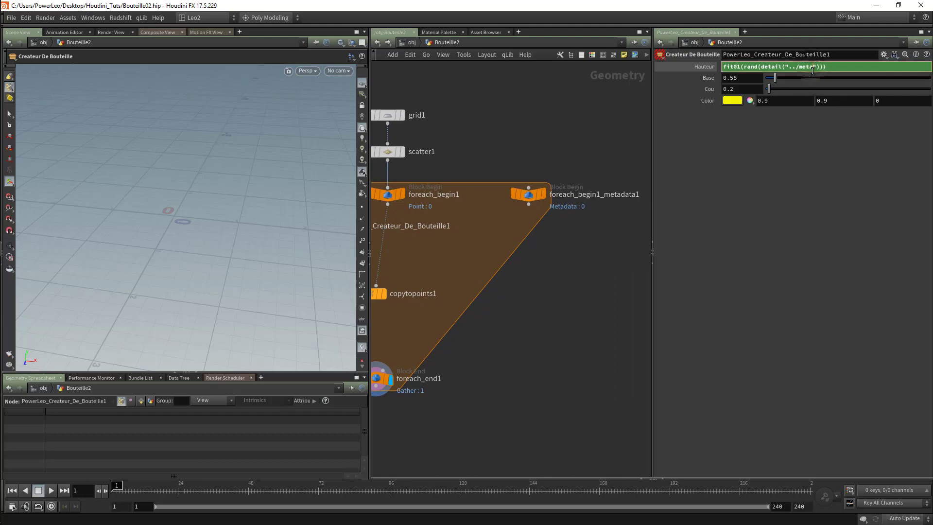
drag(814, 67, 801, 66)
text(for)
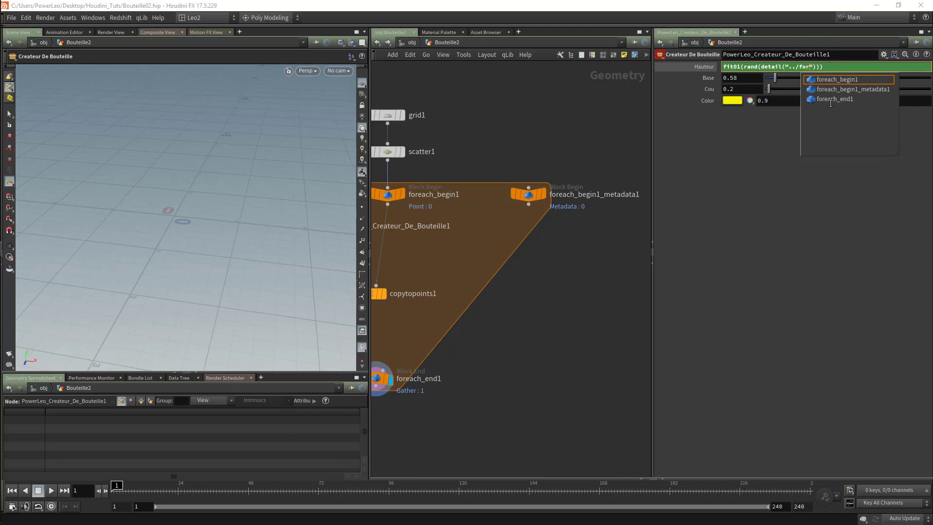
key(Down)
key(Tab)
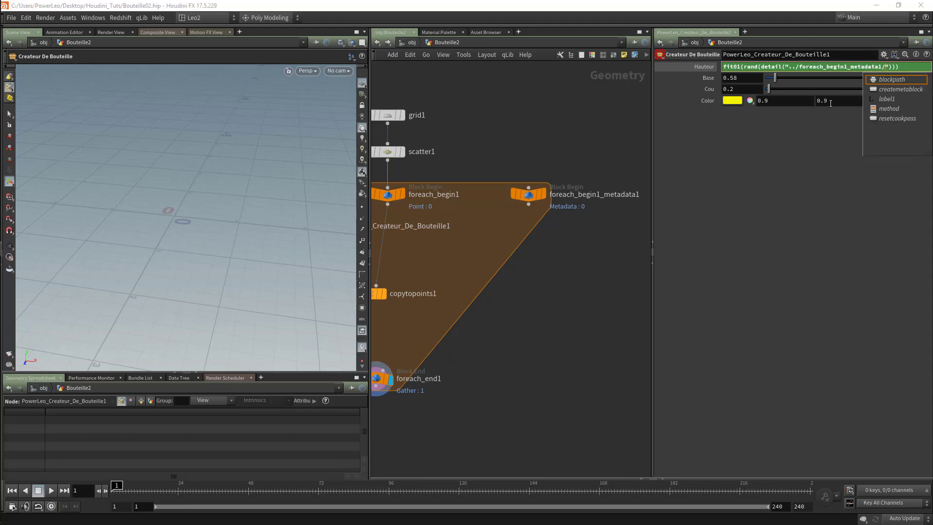
key(BackSpace)
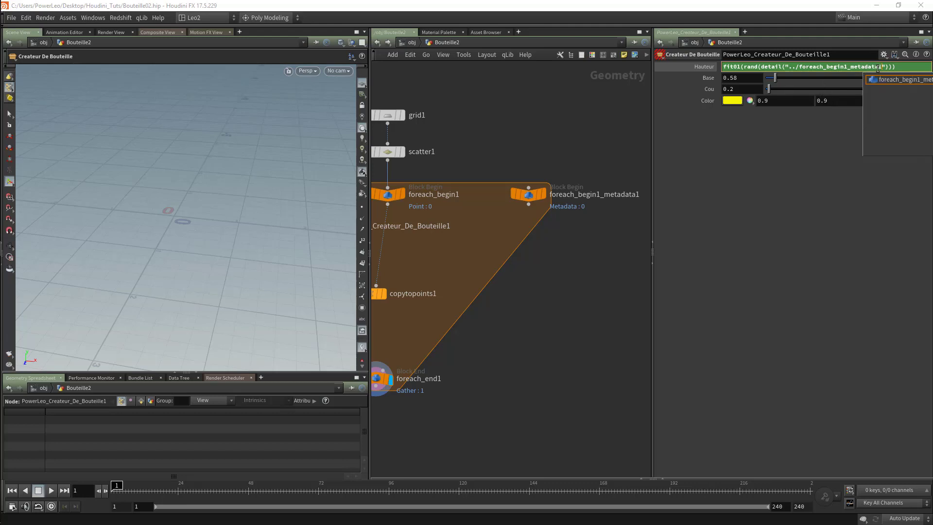
- Add the attribute "iteration" and index 0 as the remaining detail() arguments in the Hauteur expression
click(885, 65)
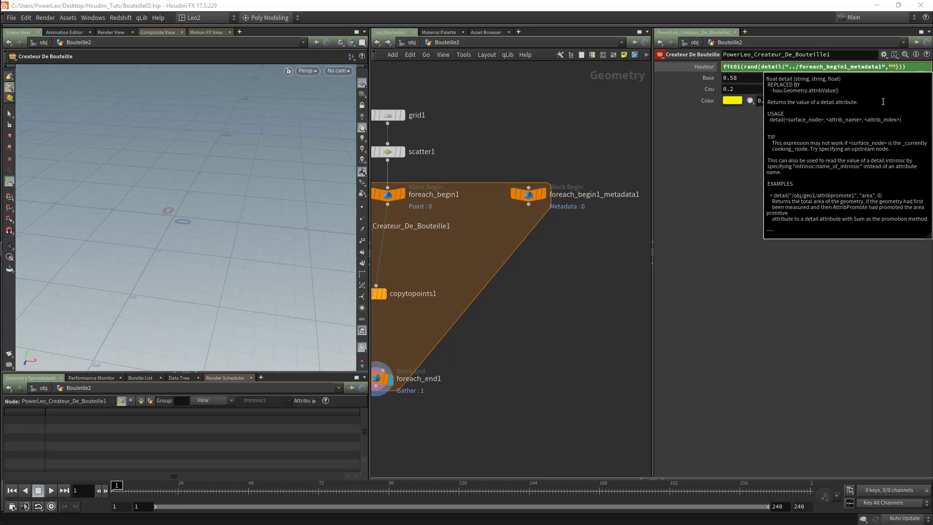
text(iteration)
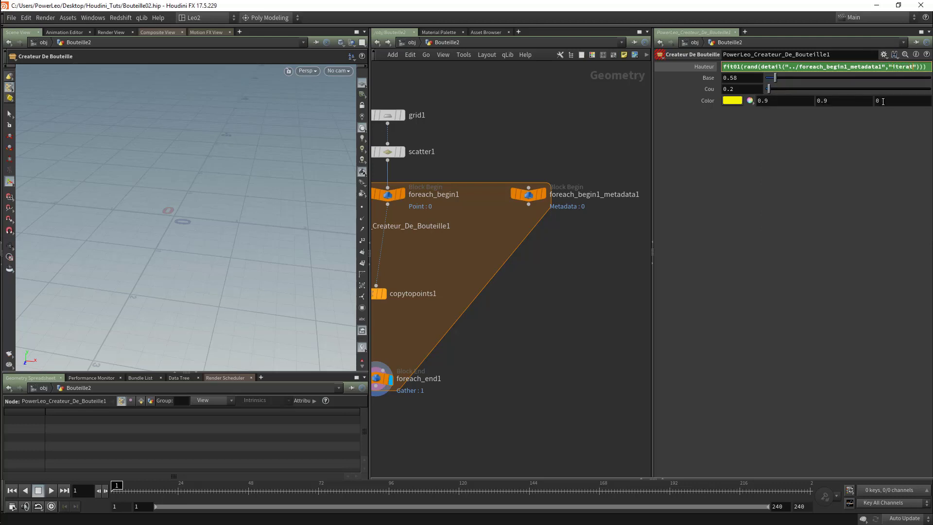
click(920, 67)
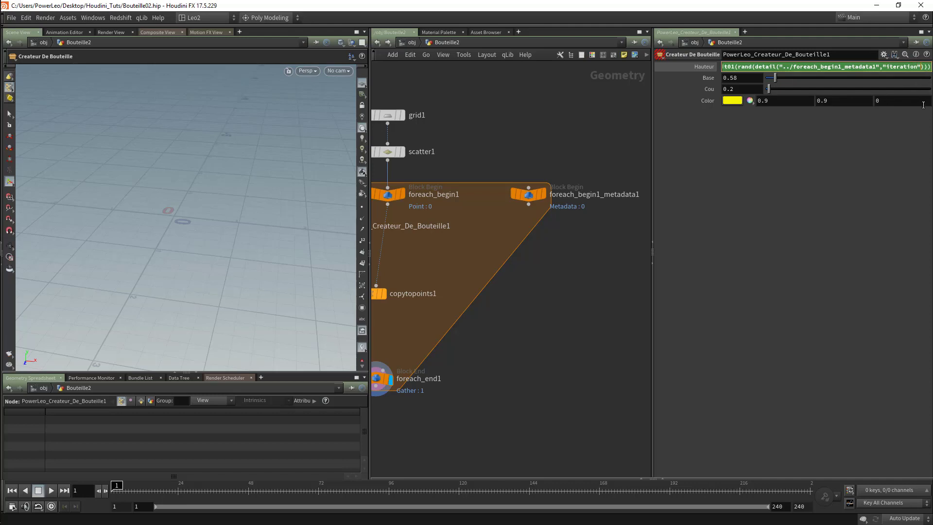
text(,)
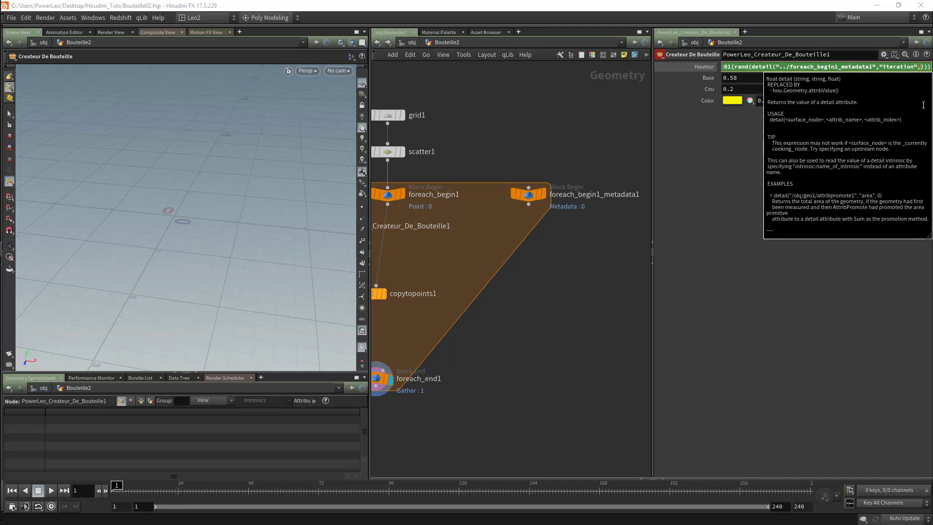
text(0)
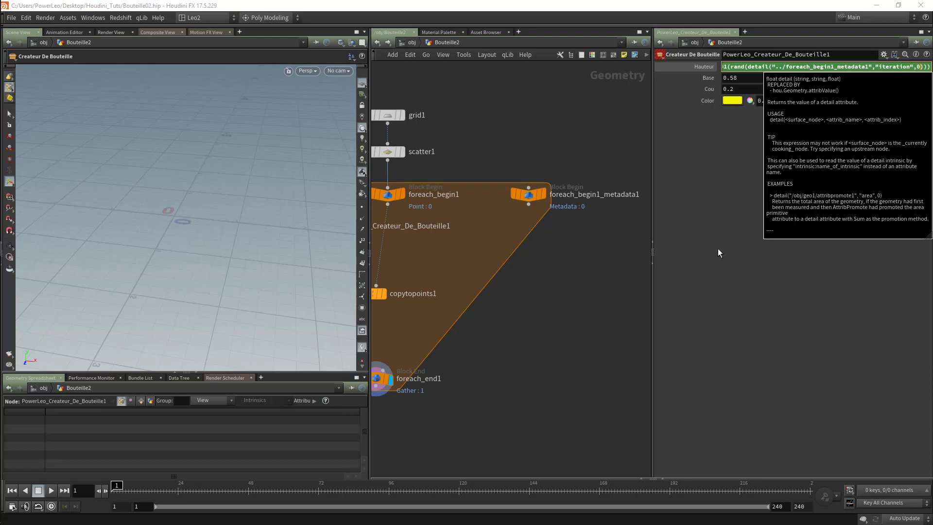
key(Return)
- Widen the parameter area and complete Hauteur's fit01() with the output range 0.1 to 0.5, separating all arguments with commas
drag(652, 221, 566, 208)
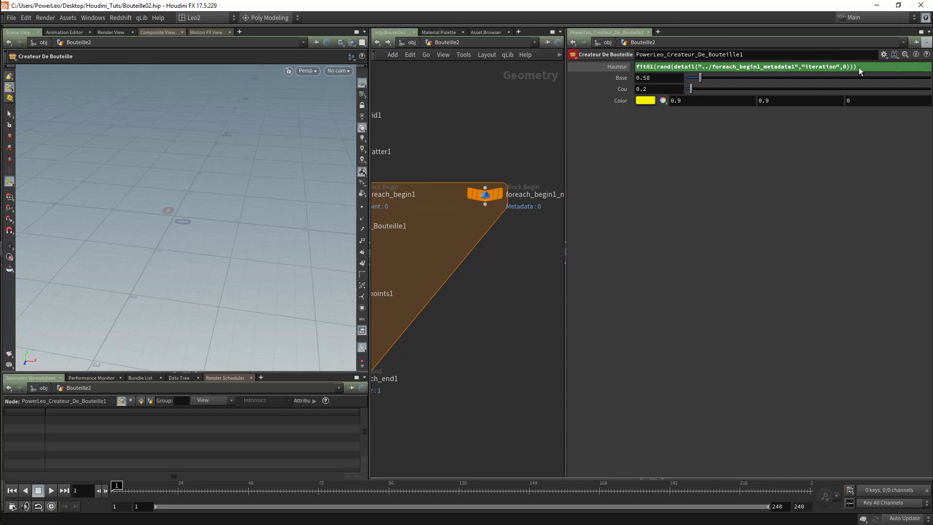
key(F1)
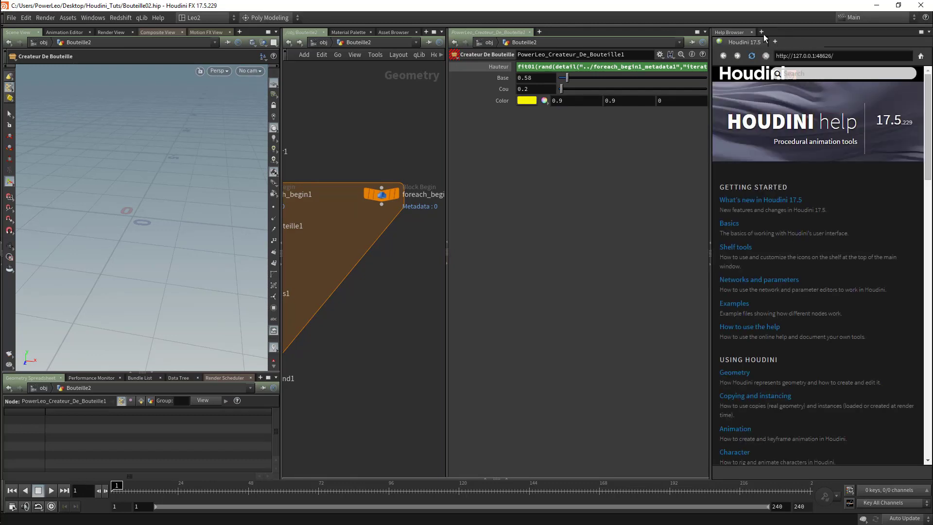
click(751, 32)
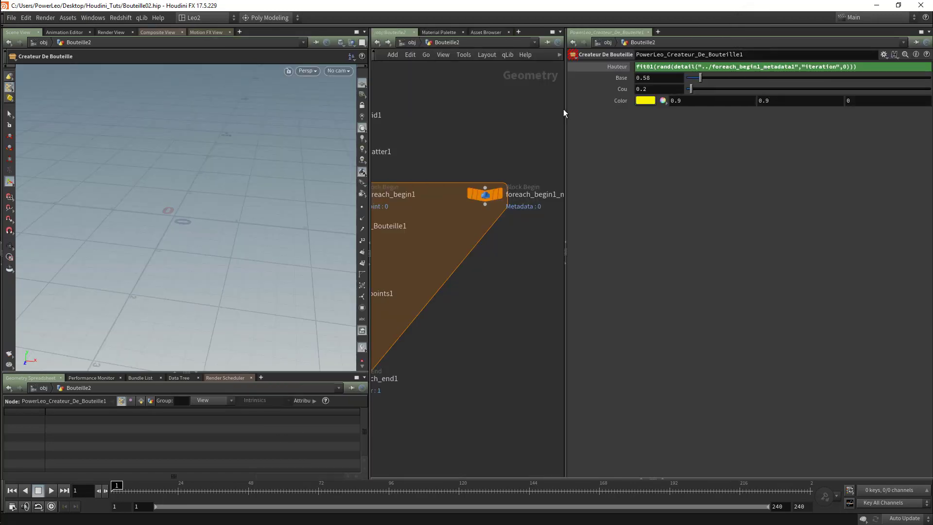
drag(564, 109, 536, 103)
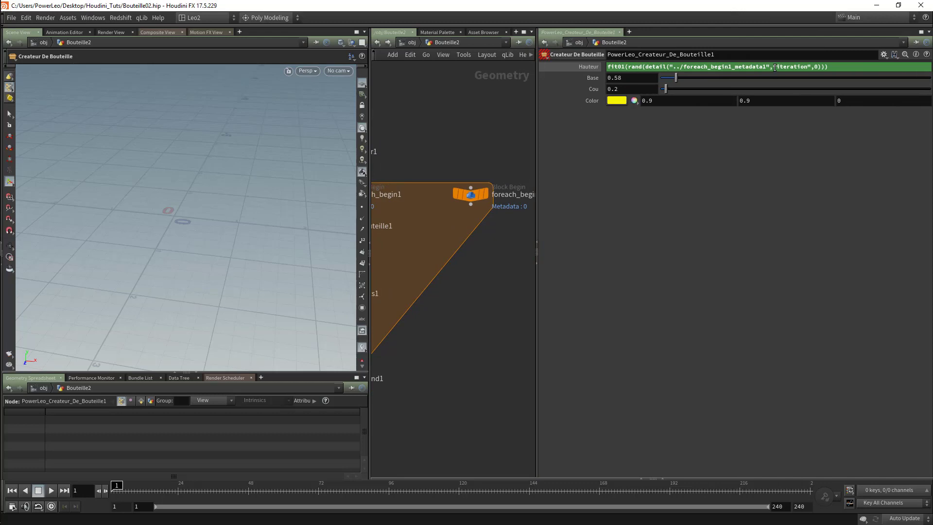
click(824, 66)
text(0.1,0.5)
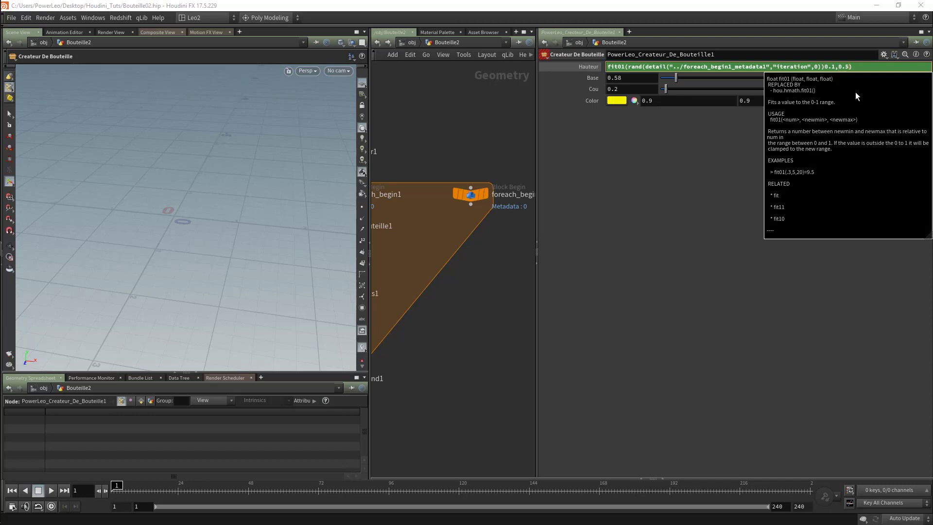
click(690, 229)
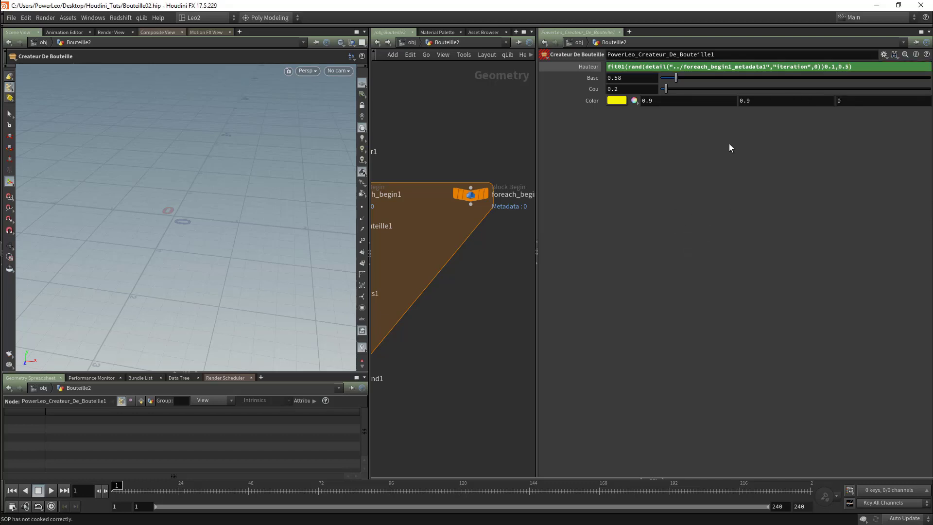
click(824, 67)
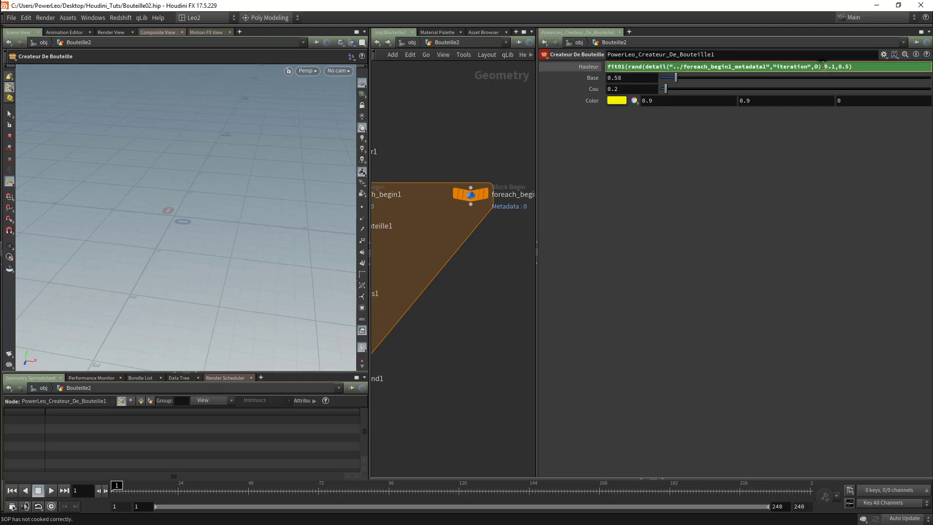
text(,)
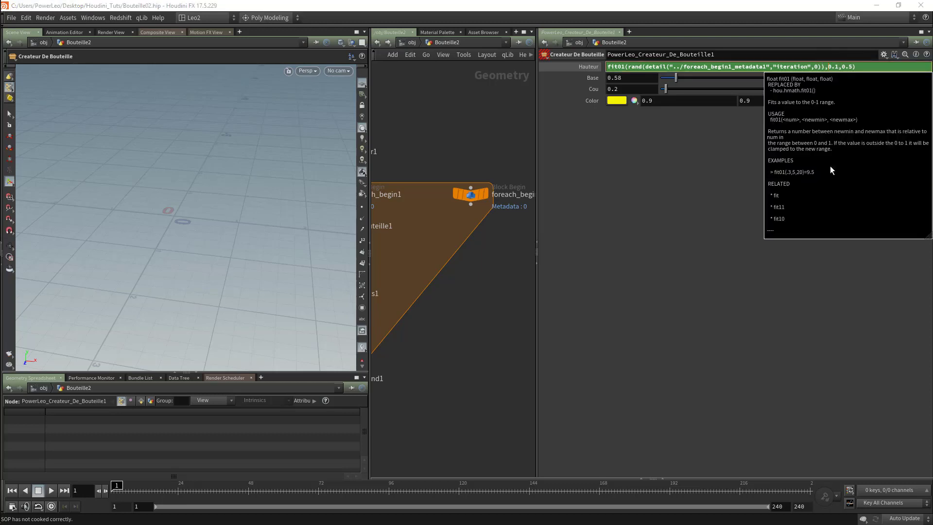
click(695, 194)
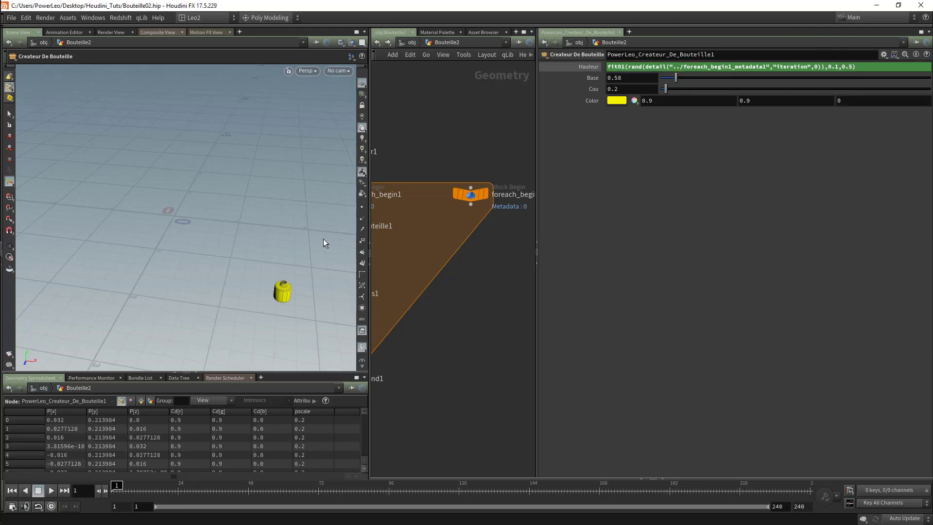
- Turn off Single Pass on foreach_end1 and inspect the scattered bottles up close
scroll(470, 270, down, 3)
middle_drag(470, 287, 514, 237)
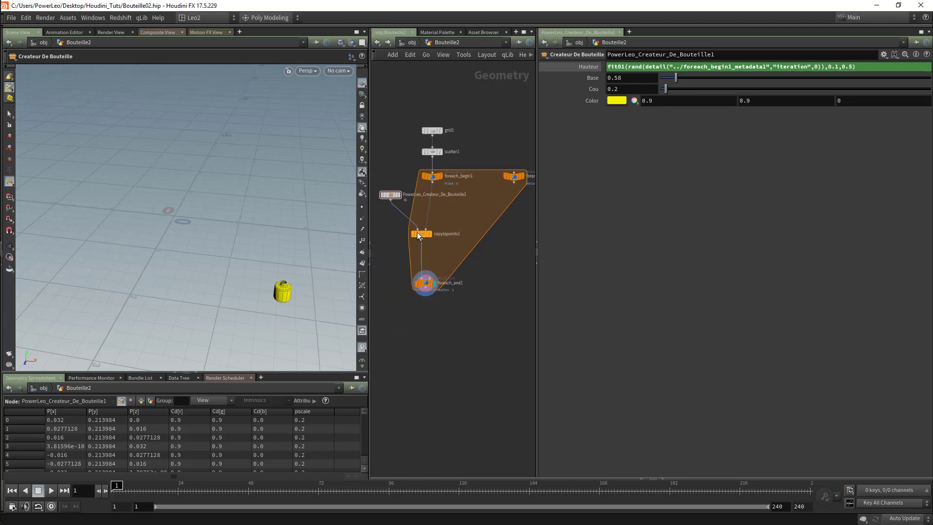
scroll(417, 232, up, 3)
middle_drag(427, 262, 453, 251)
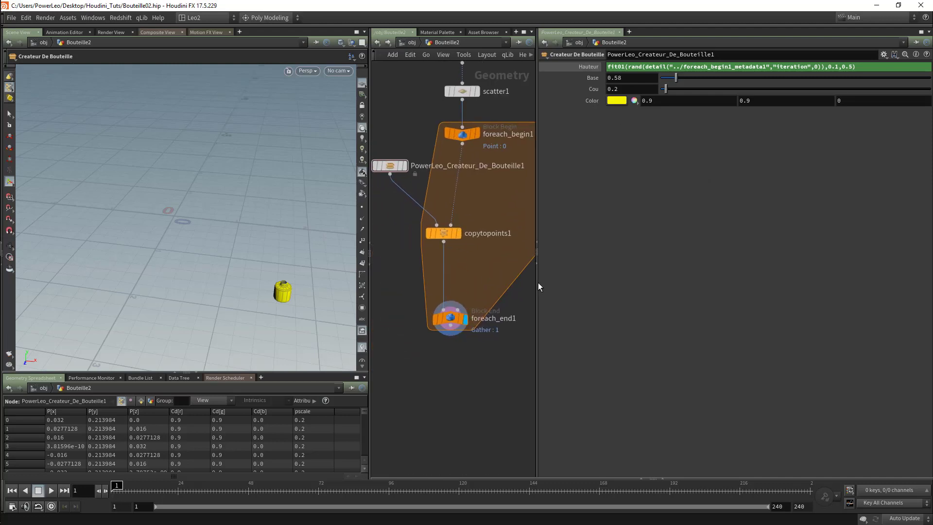
drag(577, 280, 651, 285)
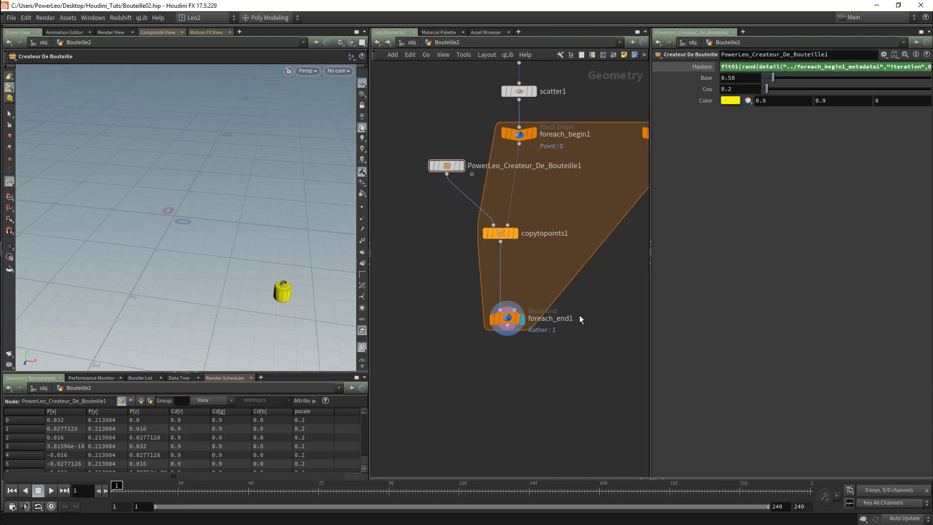
click(508, 321)
click(657, 156)
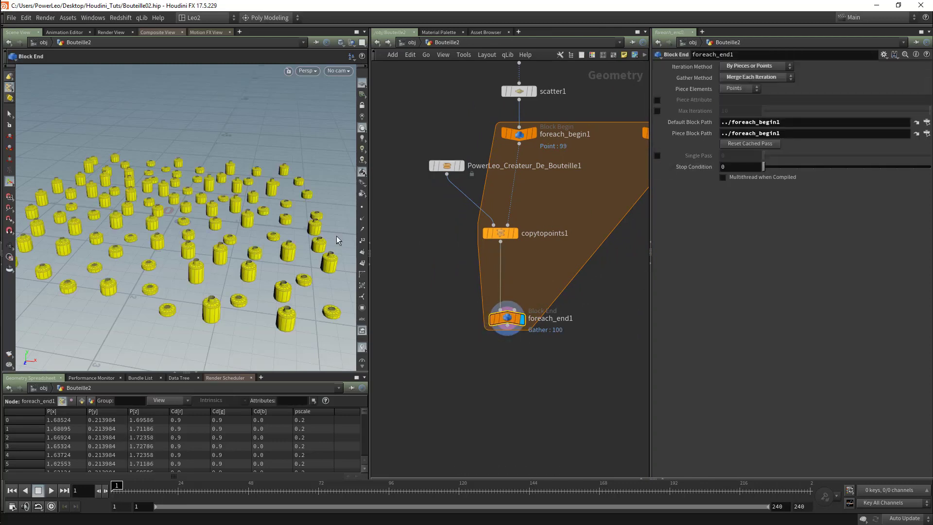
key(Escape)
drag(336, 235, 223, 195)
right_drag(180, 211, 272, 213)
mouse_move(272, 212)
middle_down()
mouse_move(178, 221)
mouse_move(279, 216)
middle_up()
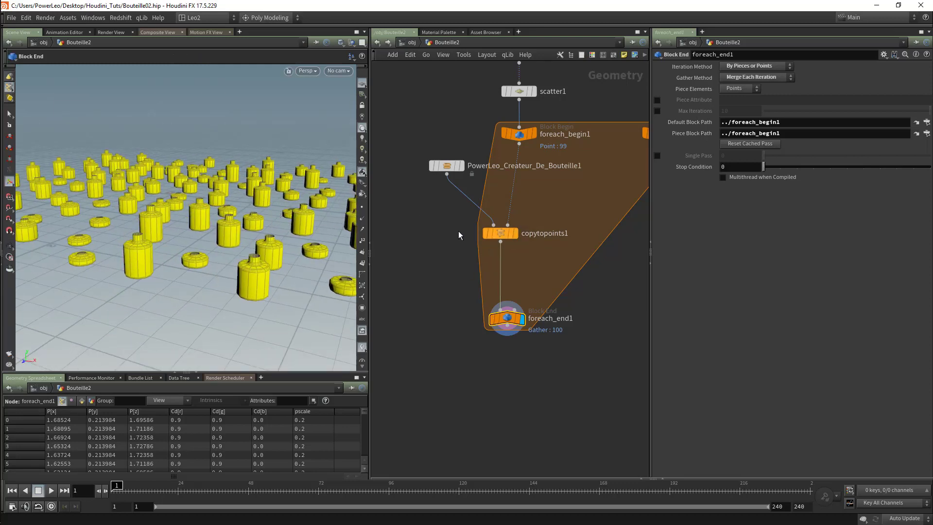
- Raise the upper limit of fit01() in the bottle asset's Hauteur expression to 1 and view the bottles from a higher angle
middle_drag(572, 205, 525, 257)
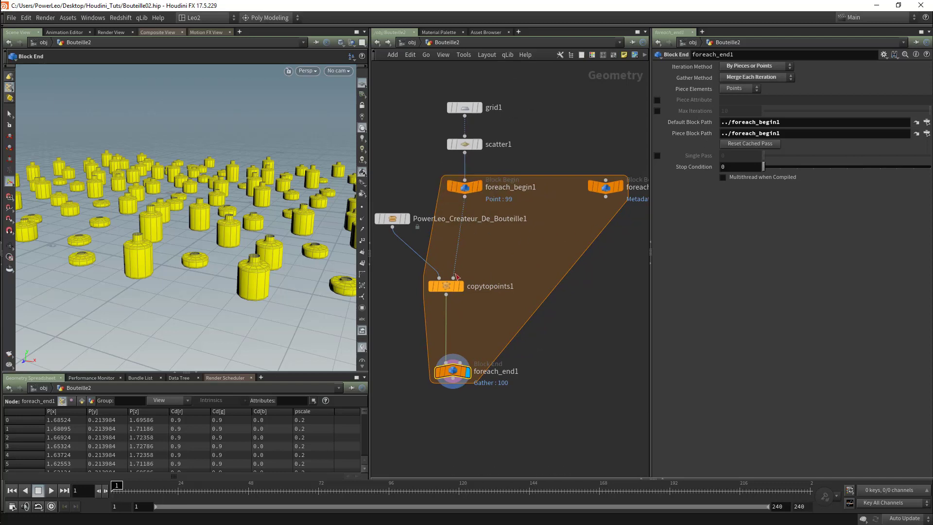
click(392, 218)
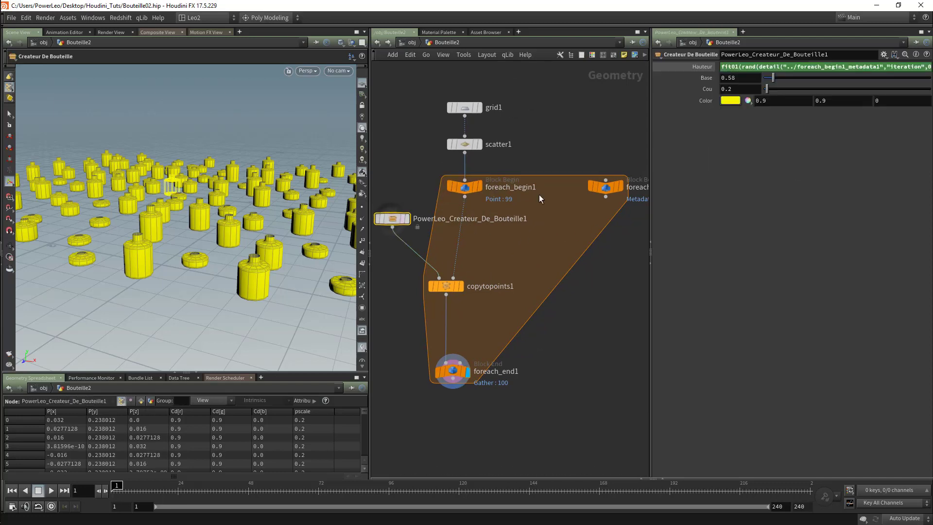
click(878, 69)
key(End)
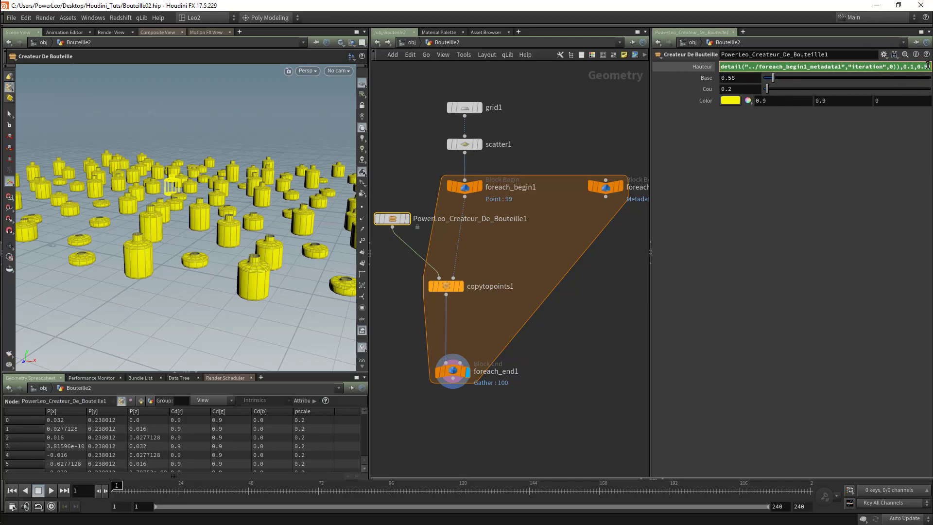
drag(928, 65, 918, 65)
text(1)
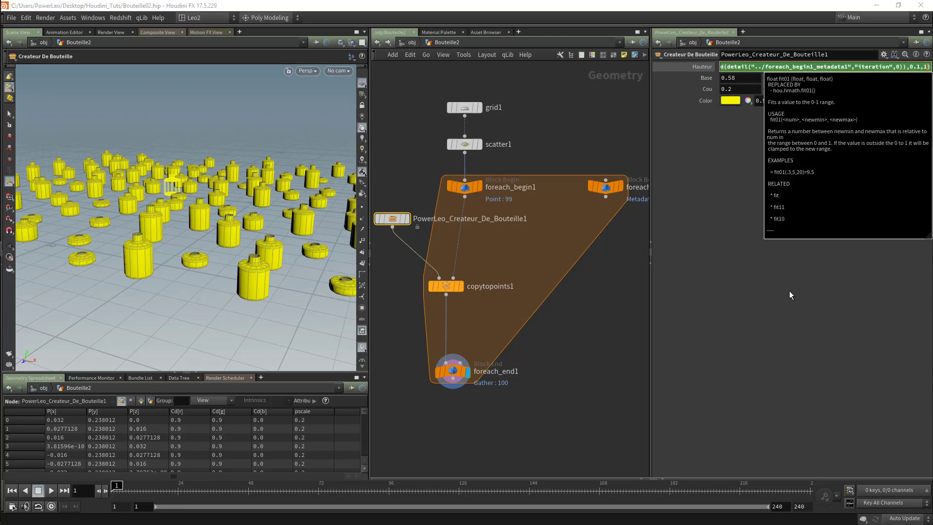
click(786, 314)
key(Return)
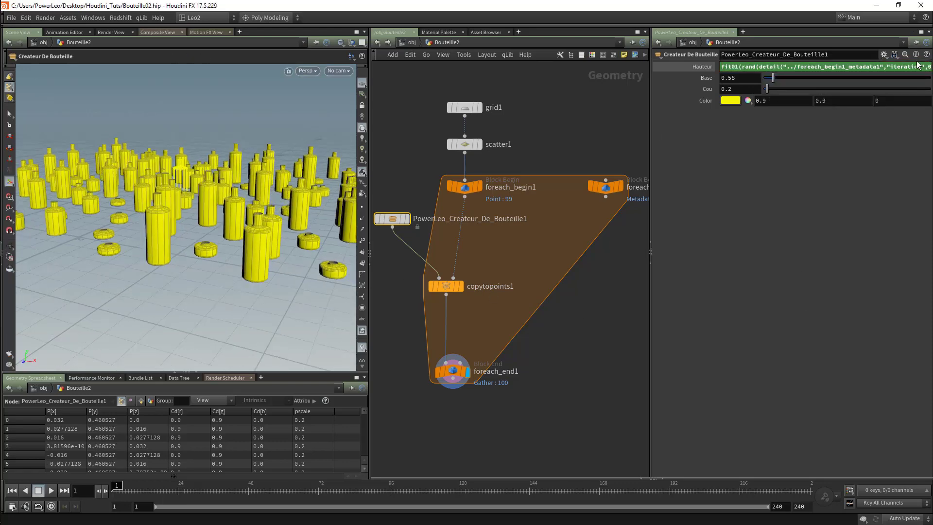
alt+right_drag(233, 160, 221, 163)
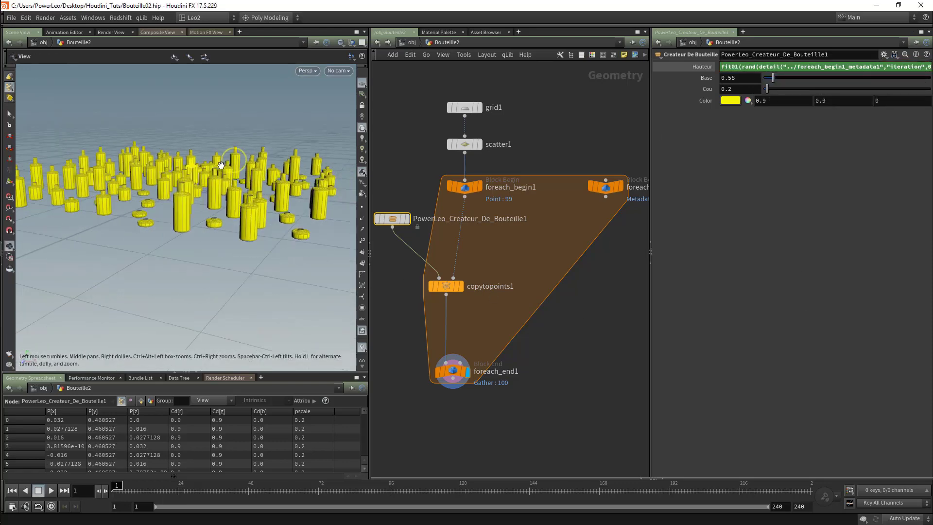
mouse_move(221, 163)
alt+mouse_down()
mouse_move(229, 194)
mouse_move(220, 172)
alt+mouse_up()
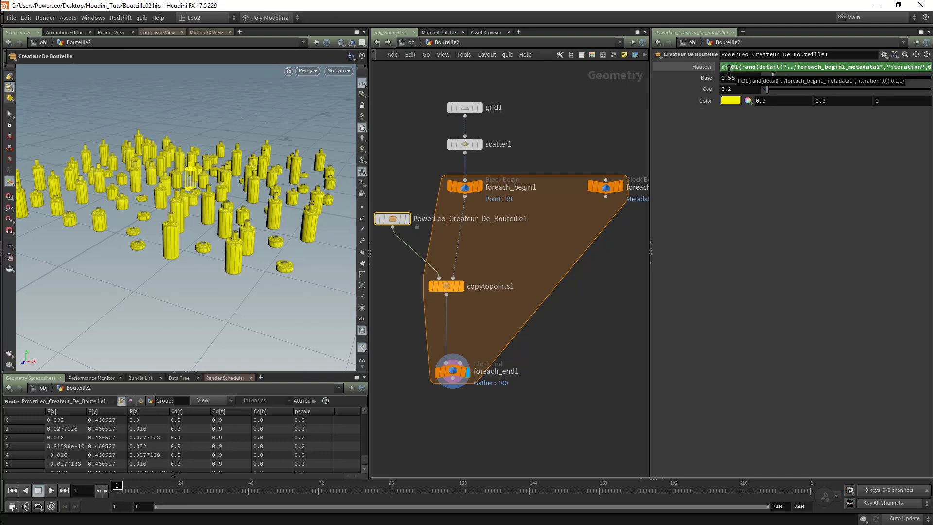
- Copy the full Hauteur expression into the bottle asset's Base parameter and check the bottles from another angle
key(ctrl+a)
key(ctrl+c)
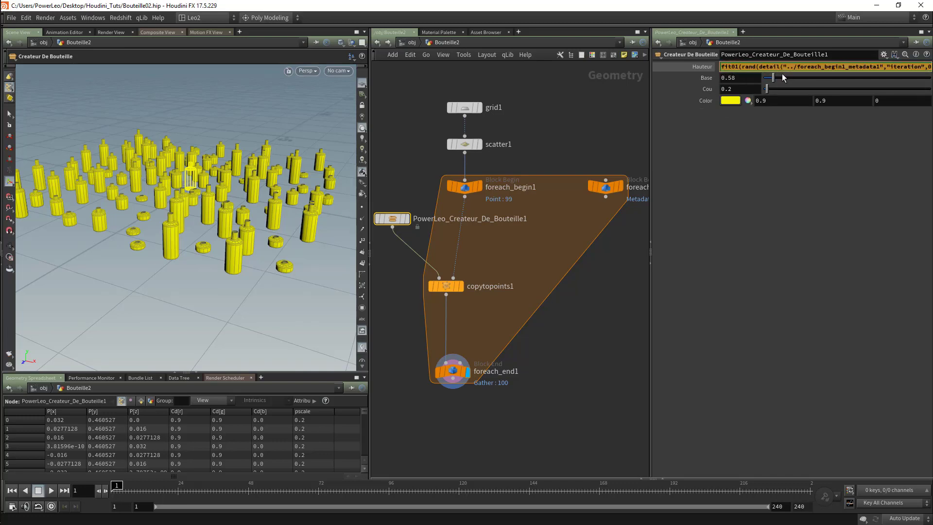
key(Tab)
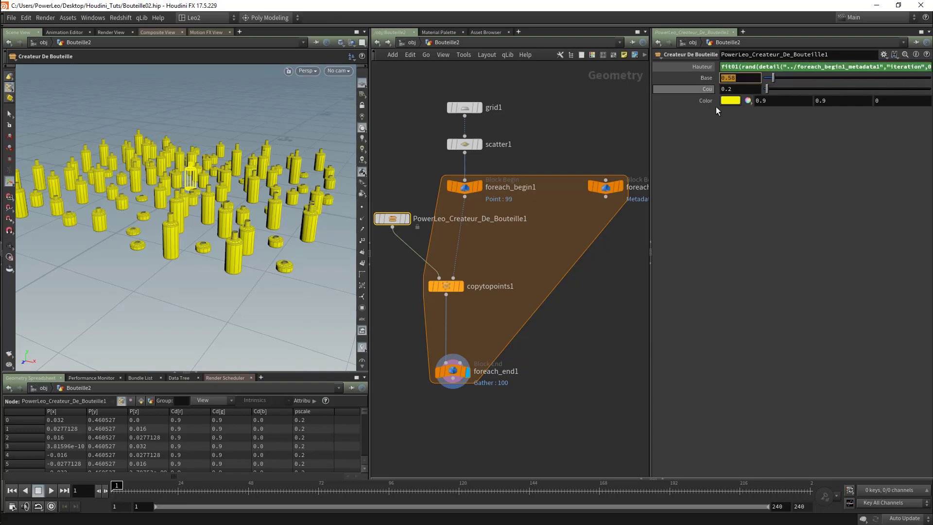
key(ctrl+v)
key(Return)
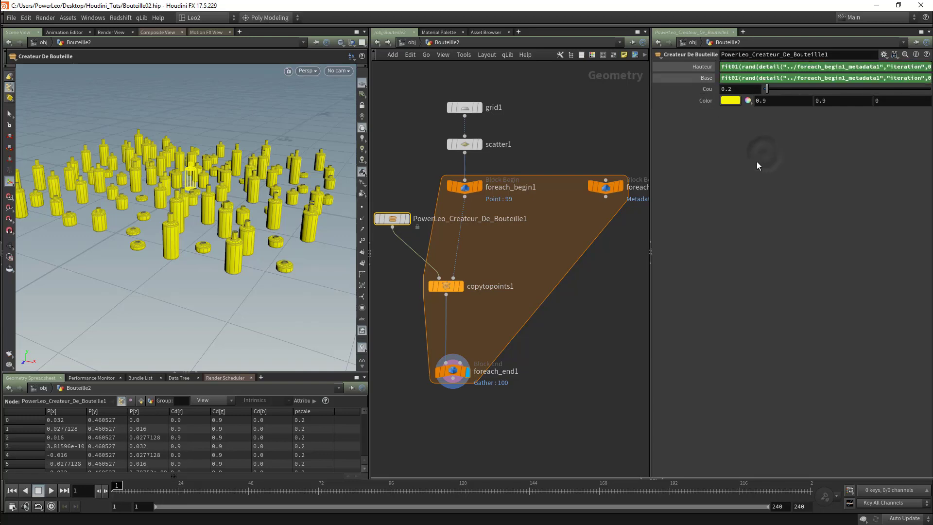
alt+drag(263, 209, 179, 219)
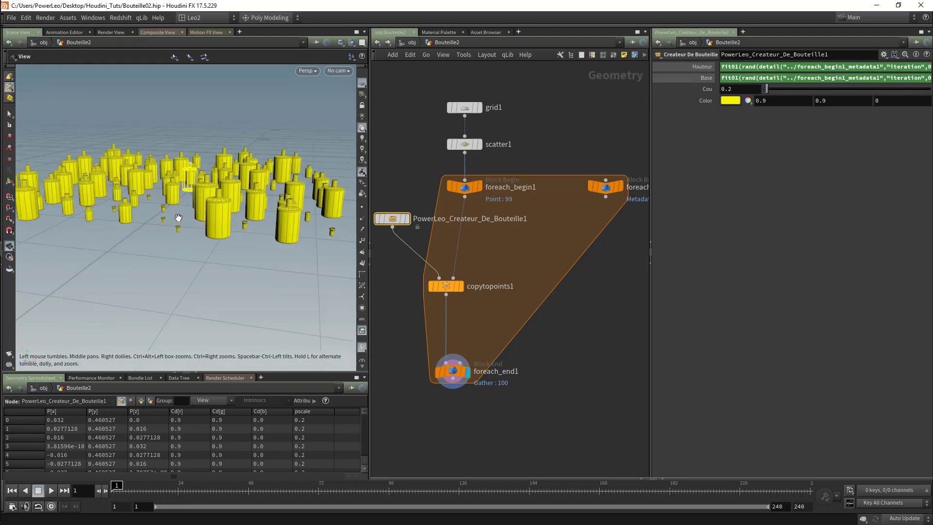
- Raise the lower limit of fit01() in the bottle asset's Base expression to 0.3 and inspect the smallest bottles up close
alt+right_drag(180, 219, 298, 200)
alt+middle_drag(340, 264, 296, 211)
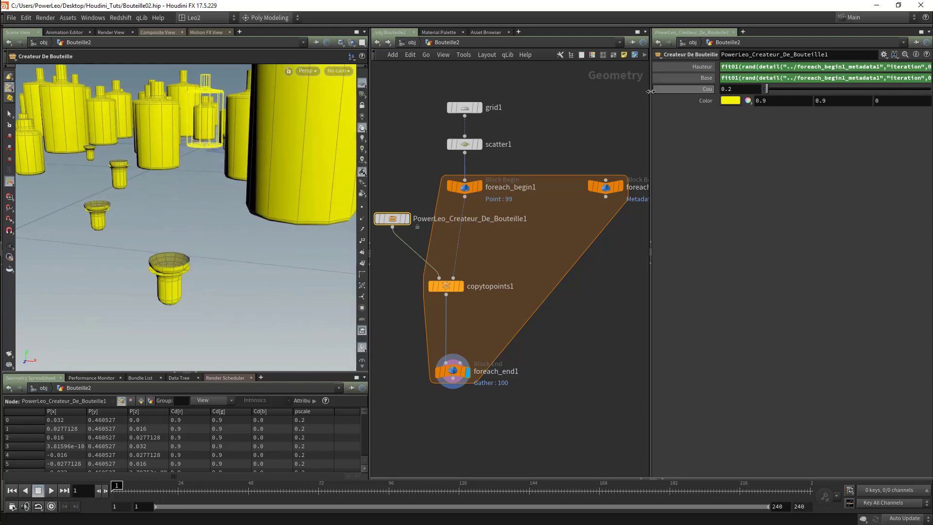
drag(650, 87, 503, 107)
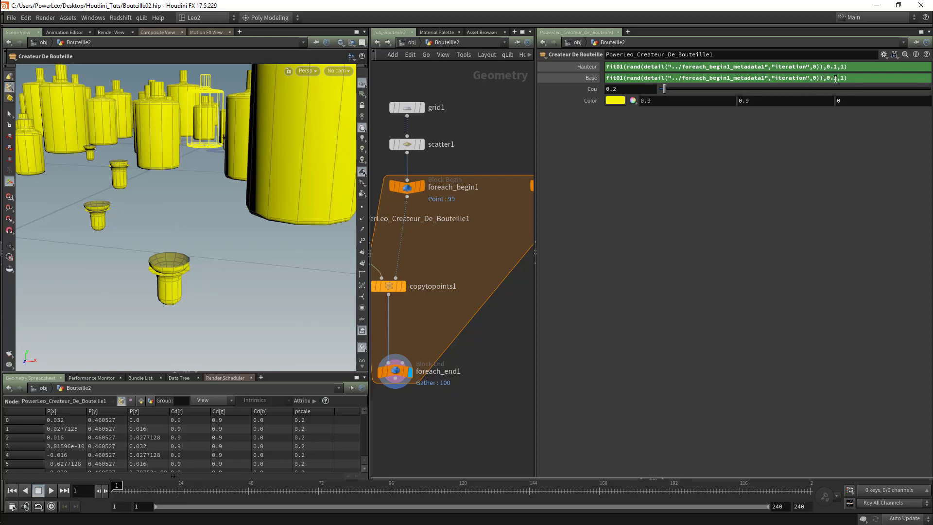
click(835, 78)
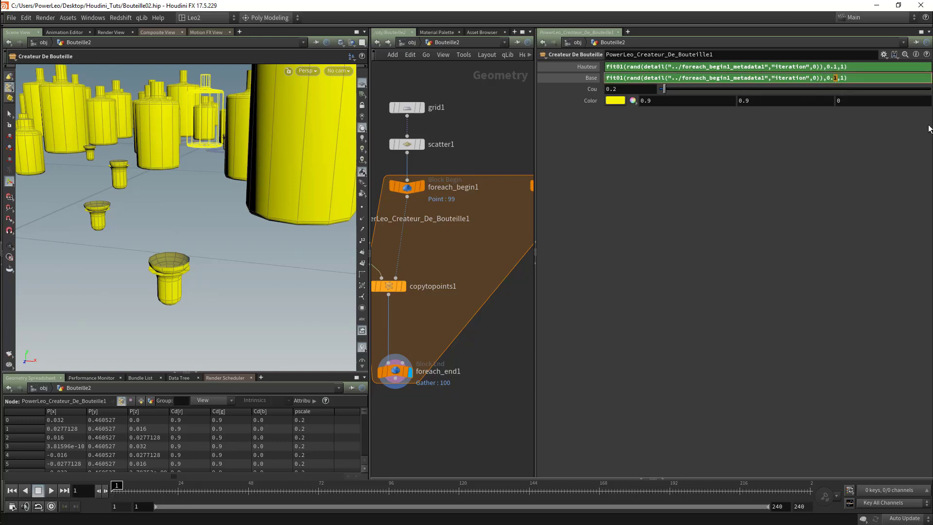
text(3)
click(667, 179)
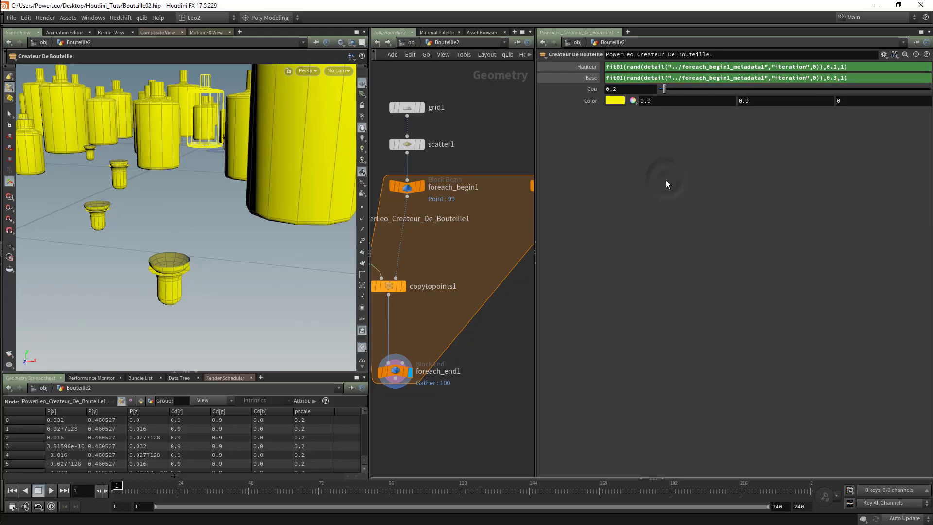
alt+right_drag(258, 206, 193, 191)
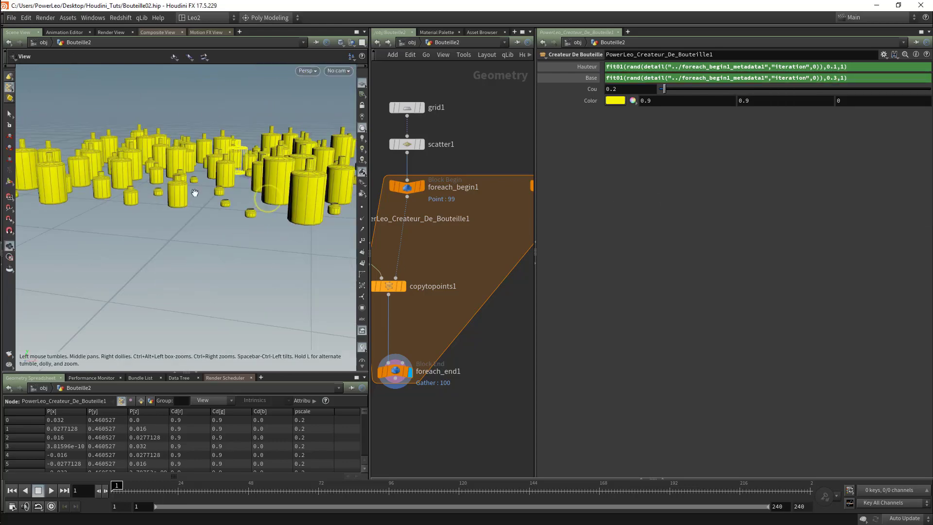
alt+drag(194, 191, 258, 197)
alt+right_drag(149, 194, 283, 162)
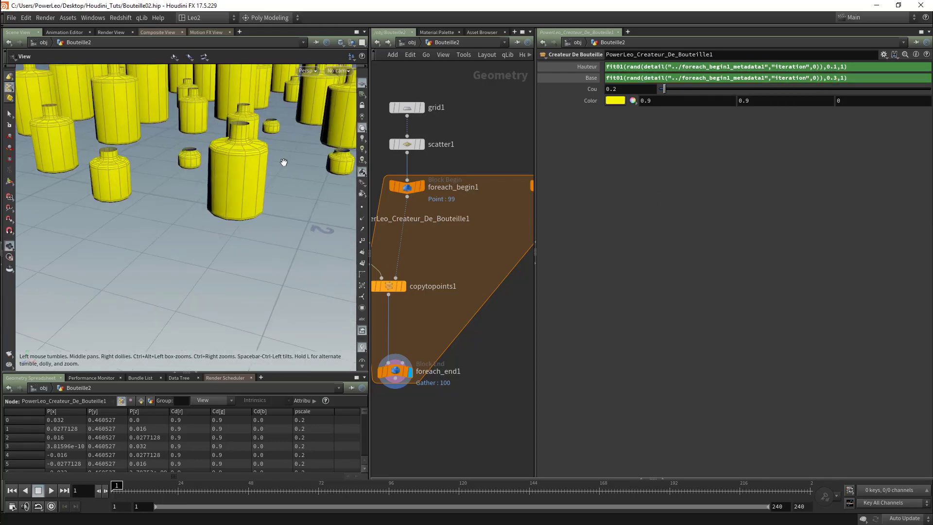
alt+middle_drag(283, 163, 179, 244)
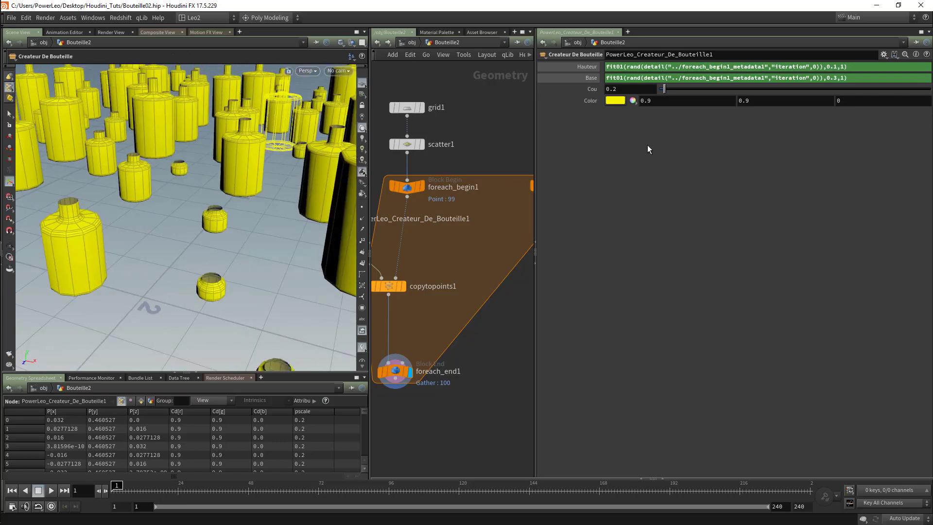
- Copy the full Base expression into the bottle asset's Cou parameter
drag(849, 77, 604, 78)
key(ctrl+c)
click(626, 89)
key(ctrl+v)
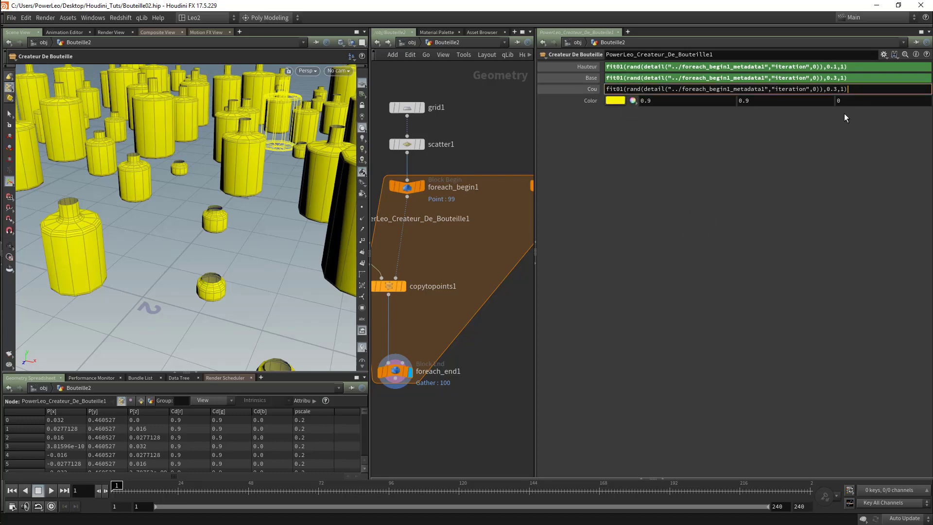
- Set the output range of Cou's fit01() expression to 0.05 to 0.2 and view the bottle necks across the grid
double_click(835, 88)
text(05)
double_click(846, 89)
text(0.2)
key(Return)
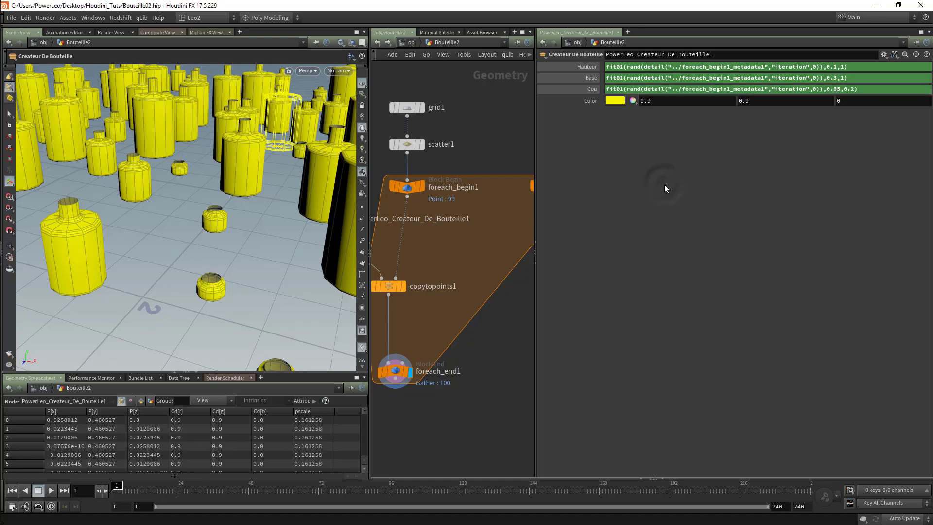
alt+drag(214, 227, 269, 190)
alt+right_drag(281, 213, 243, 208)
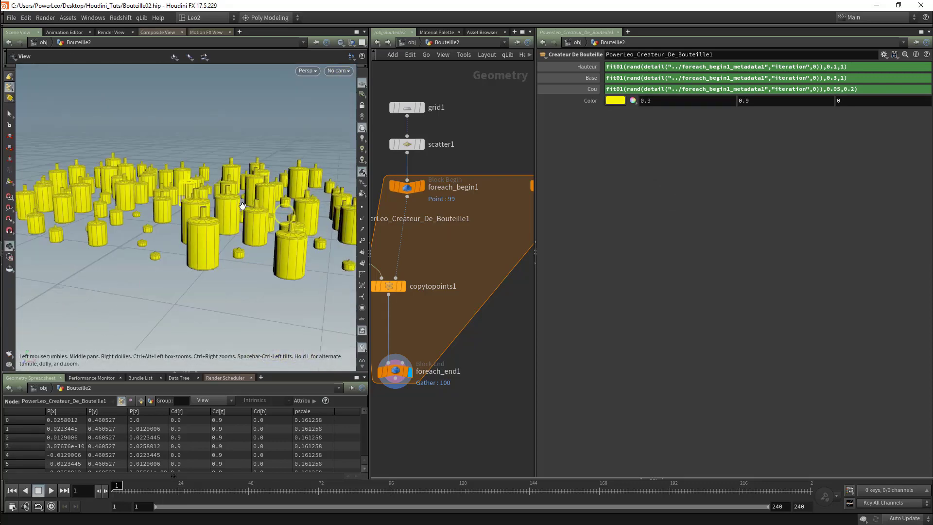
alt+drag(244, 208, 251, 208)
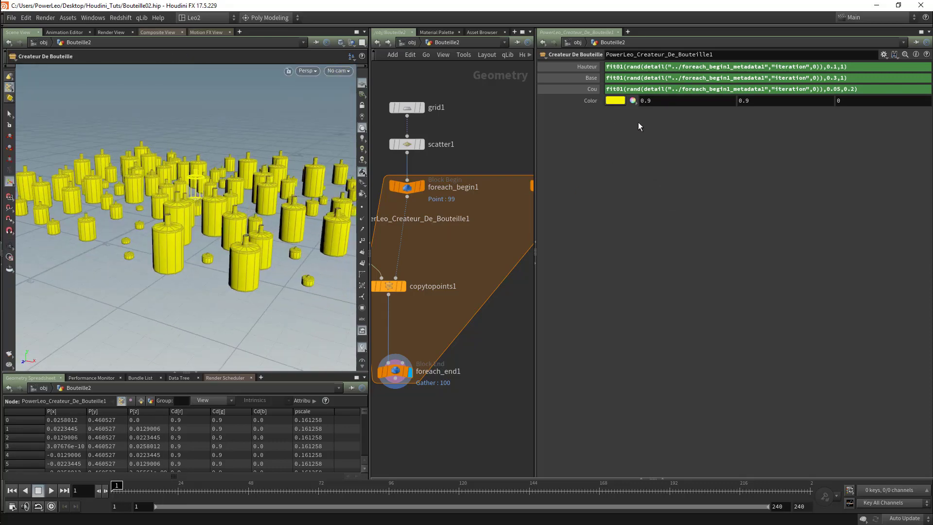
- Paste the Base expression with the 0.3 to 1 range into Color's red channel and view the bottles from higher up
click(661, 100)
key(ctrl+v)
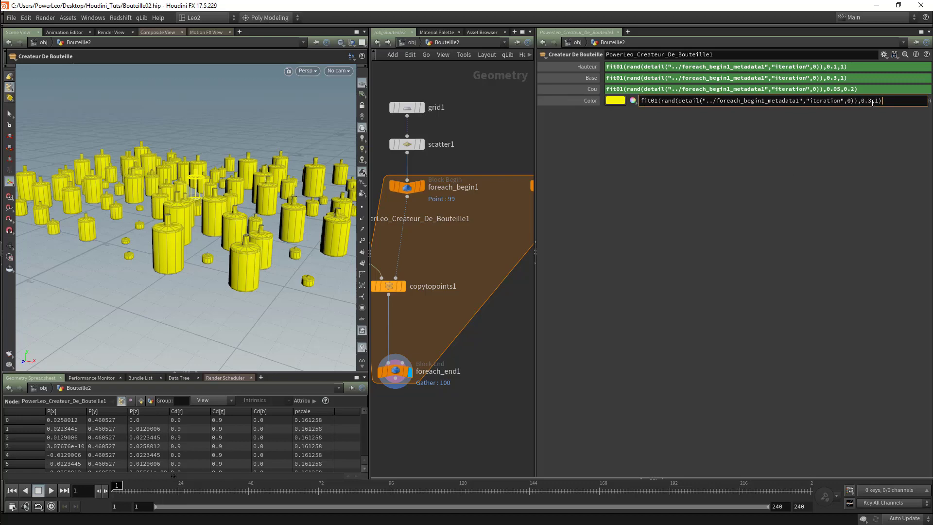
key(Return)
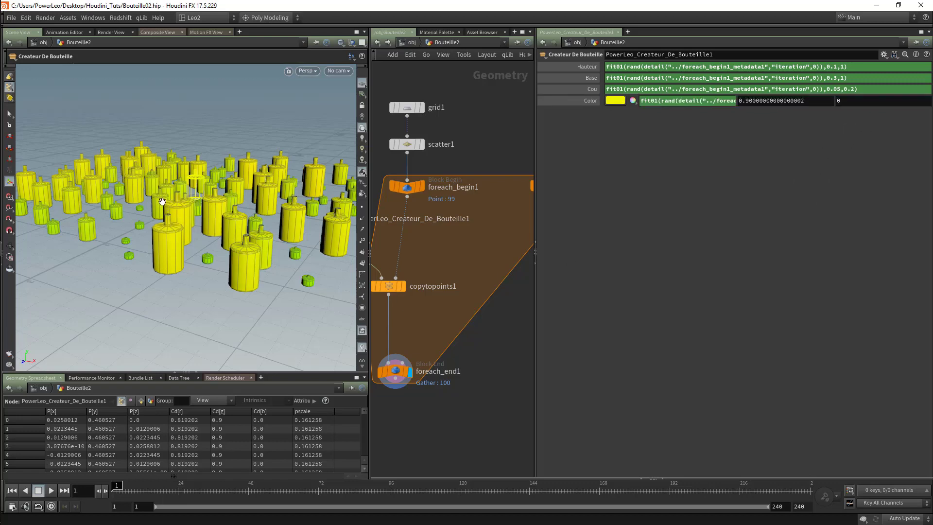
drag(224, 178, 209, 204)
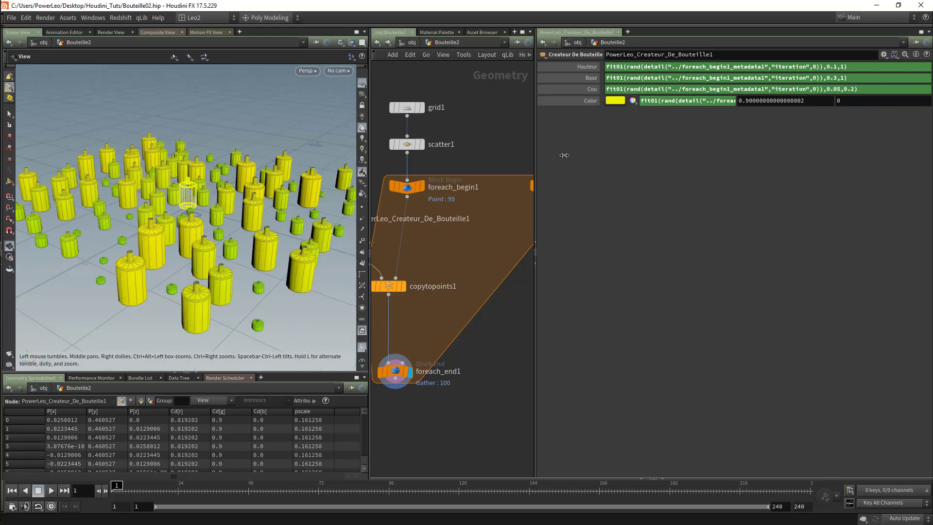
- Paste the same fit01() expression into Color's green and blue channels
click(689, 101)
key(Tab)
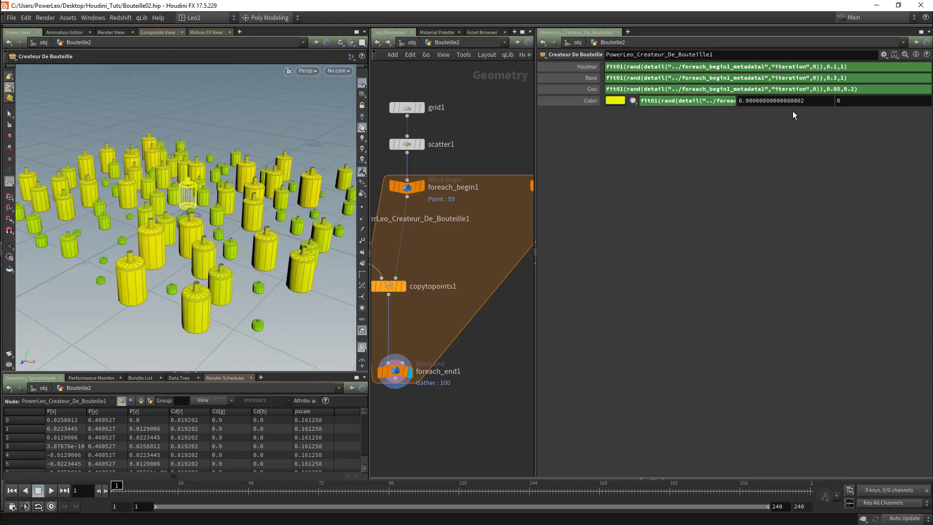
key(ctrl+v)
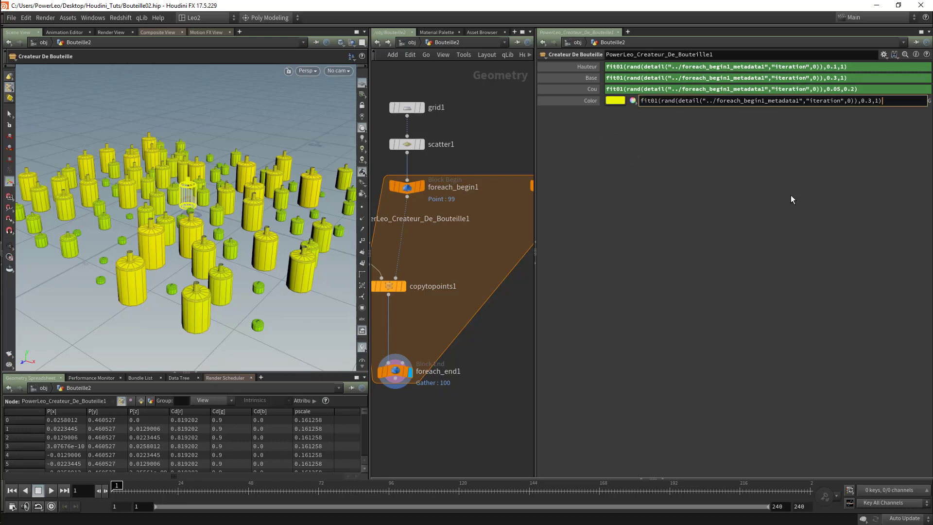
key(Return)
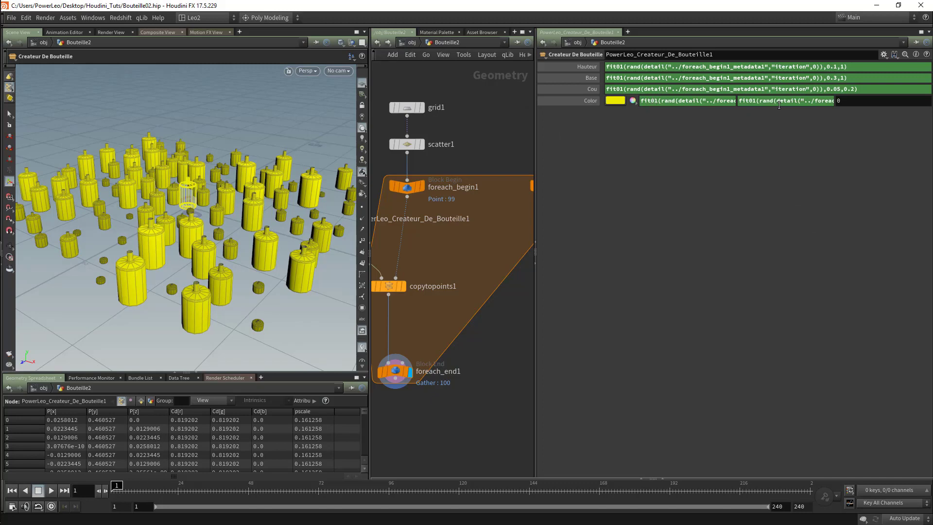
key(ctrl+v)
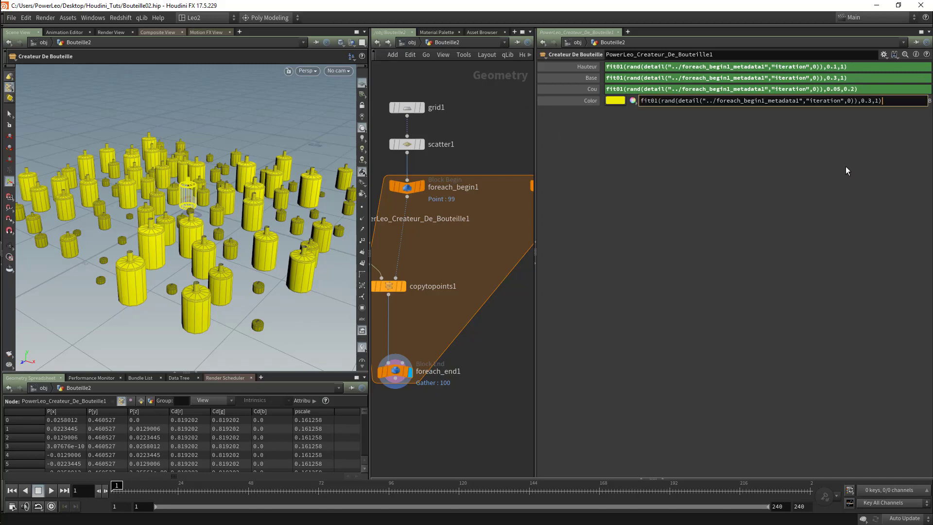
key(Return)
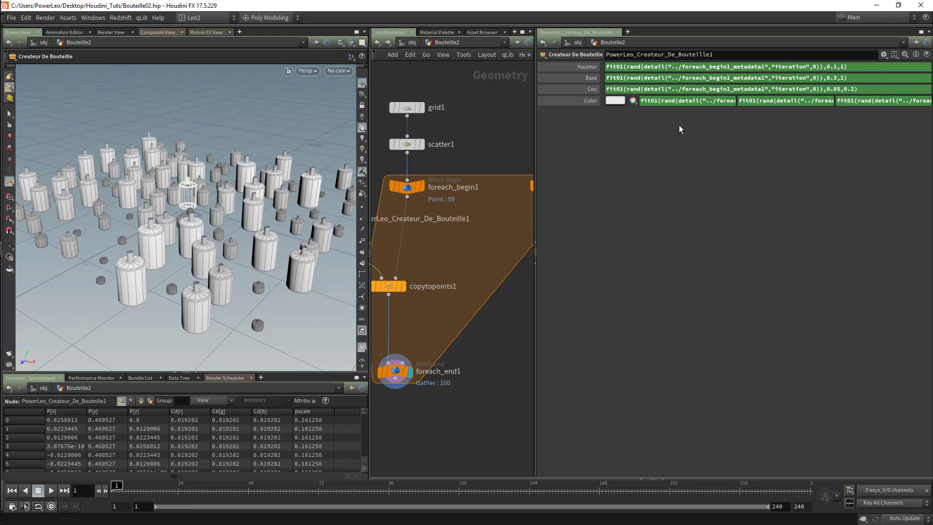
- Compare the expressions in the Color channels and check their RGB values in the color editor
click(678, 101)
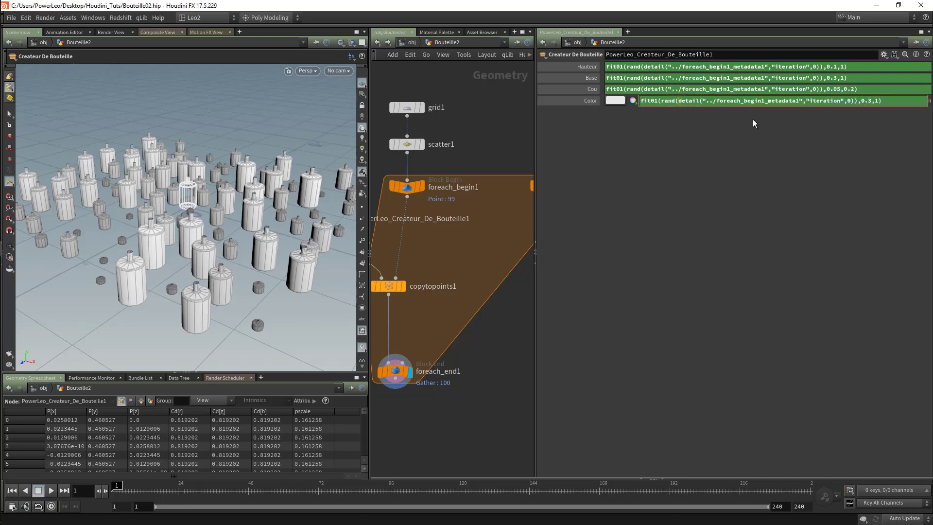
drag(675, 101, 661, 101)
click(807, 102)
click(614, 100)
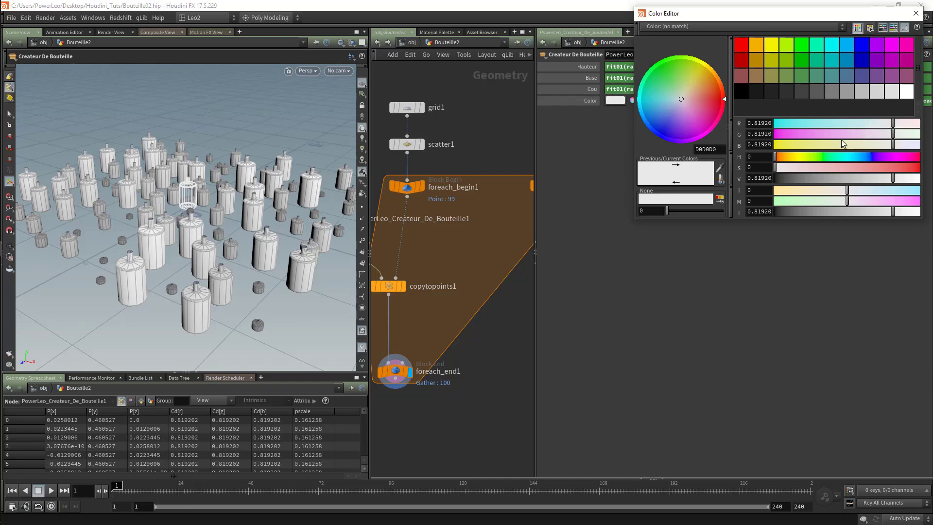
click(914, 14)
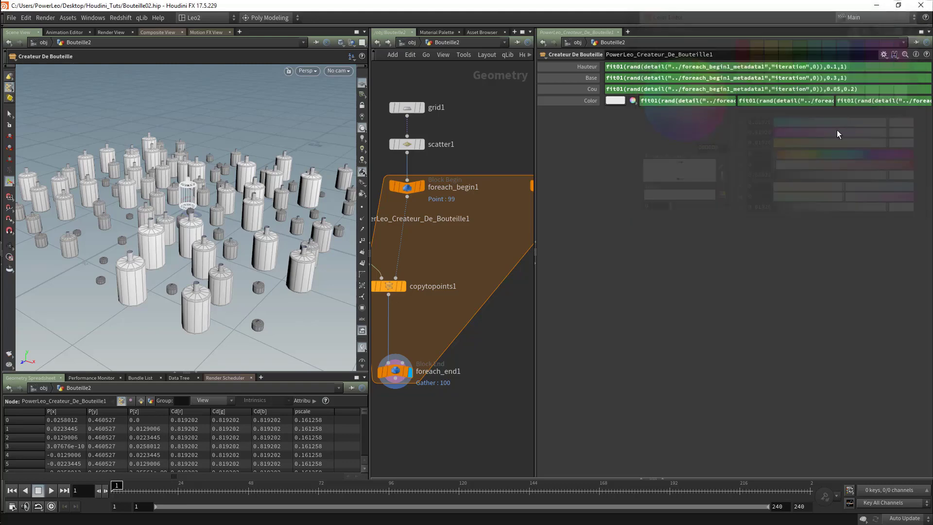
- Multiply the iteration detail() value by 2 inside rand() in Color's red channel expression
click(719, 104)
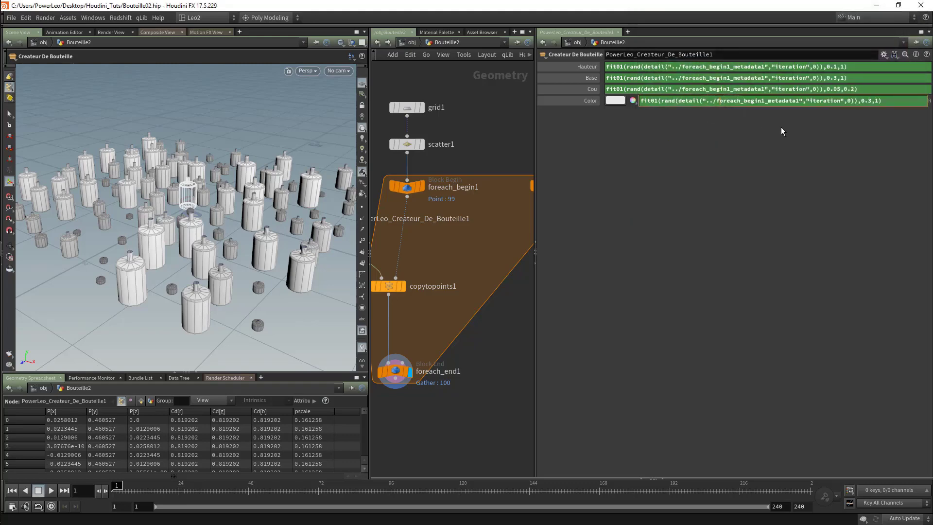
click(856, 99)
drag(675, 99, 856, 101)
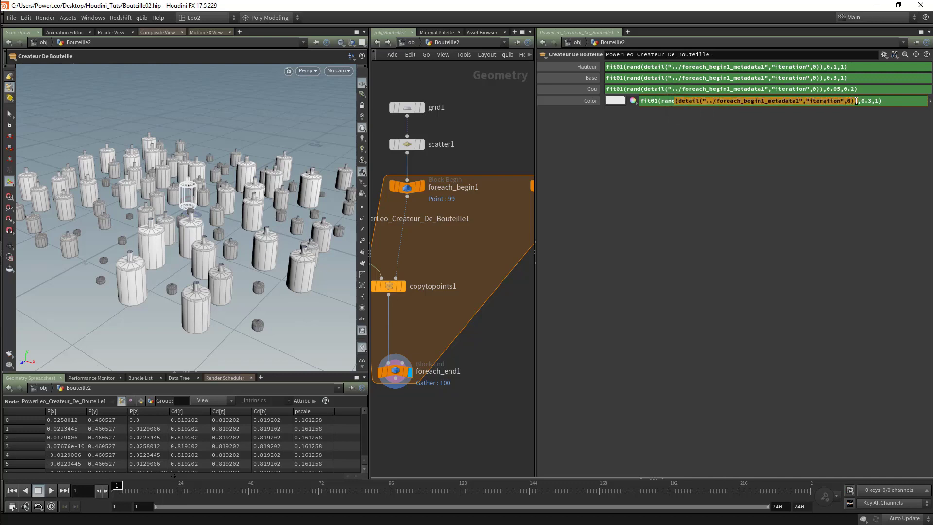
click(854, 101)
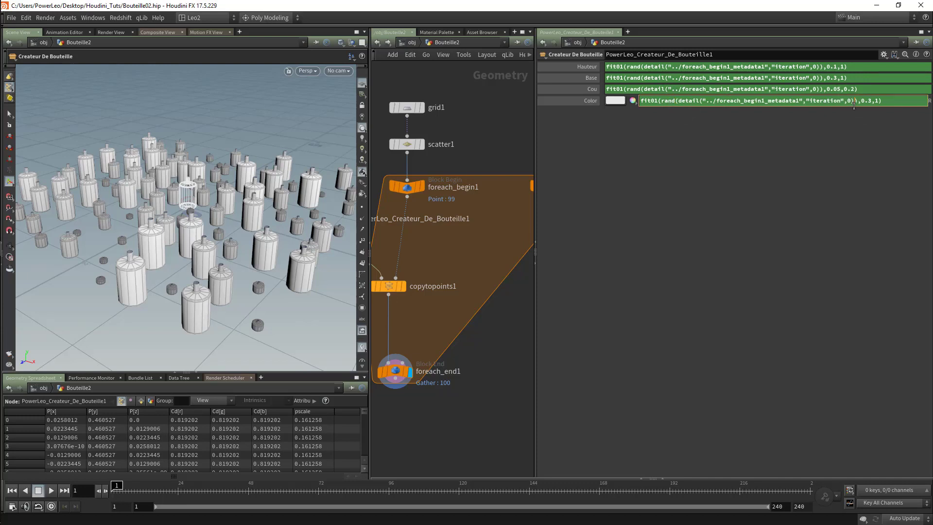
text(*)
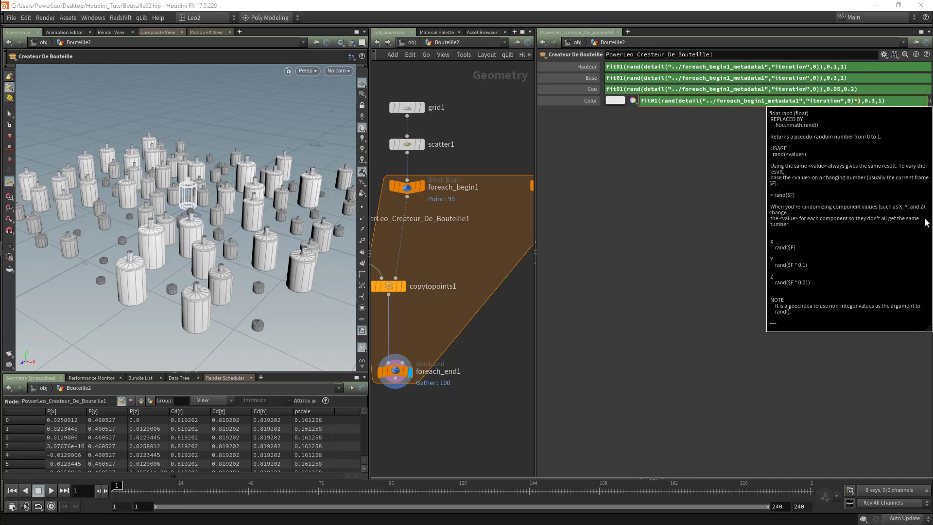
text(2)
click(731, 196)
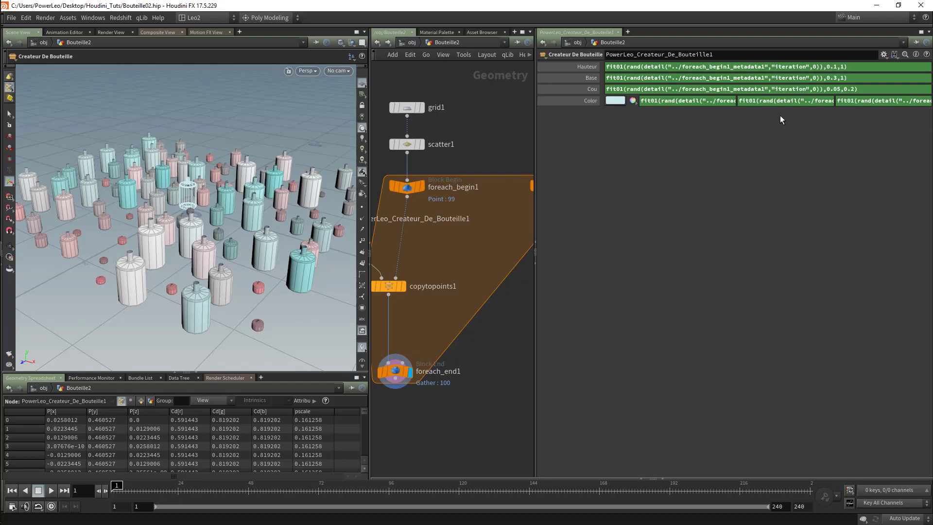
- Multiply the iteration detail() value by 3 inside rand() in Color's green channel expression
click(805, 102)
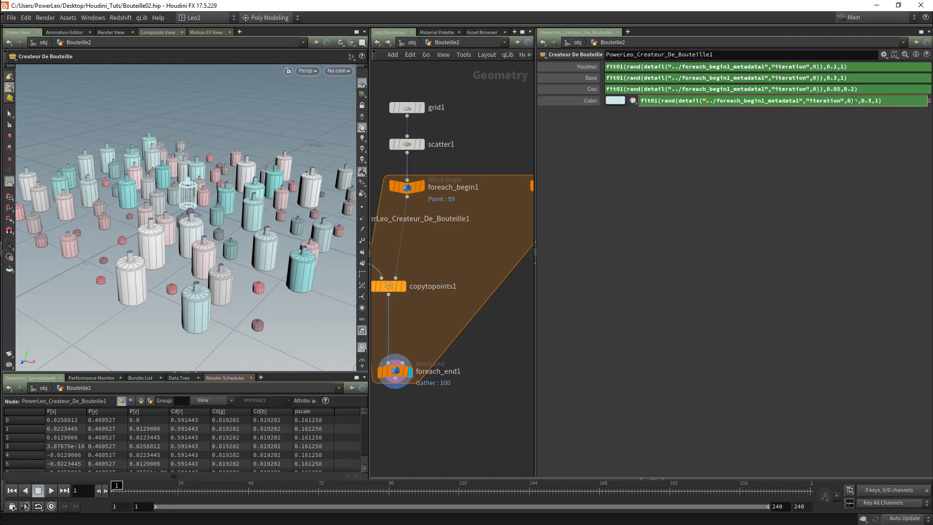
click(855, 100)
text(*3)
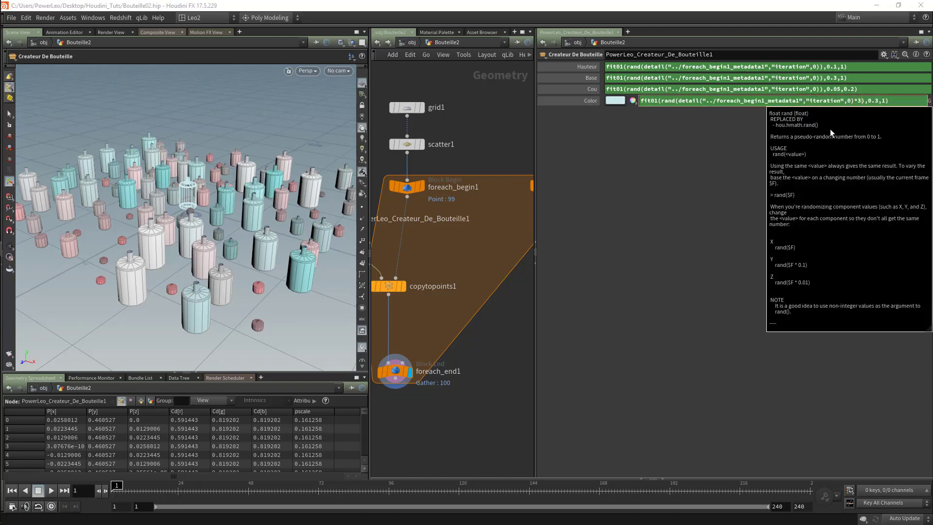
key(Return)
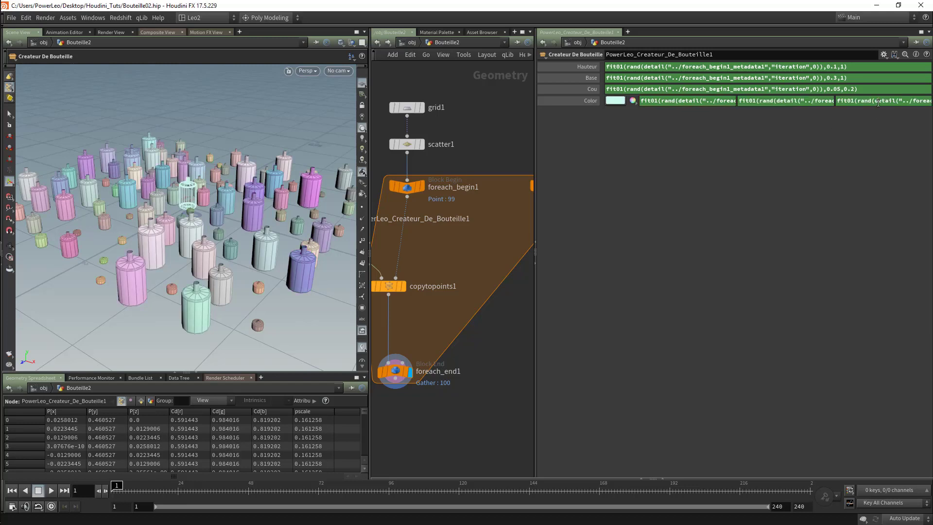
- Multiply the iteration detail() value by .02 inside rand() in Color's blue channel expression
click(877, 101)
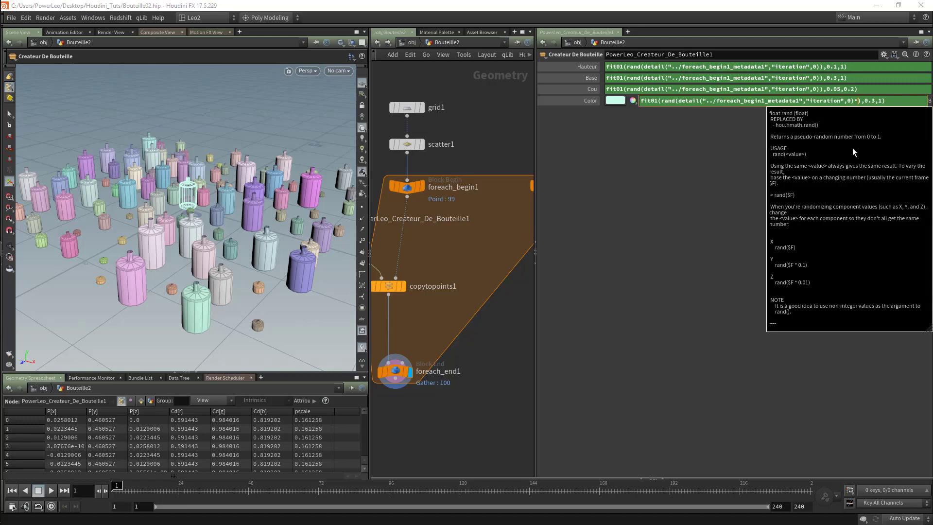
text(.02)
key(Return)
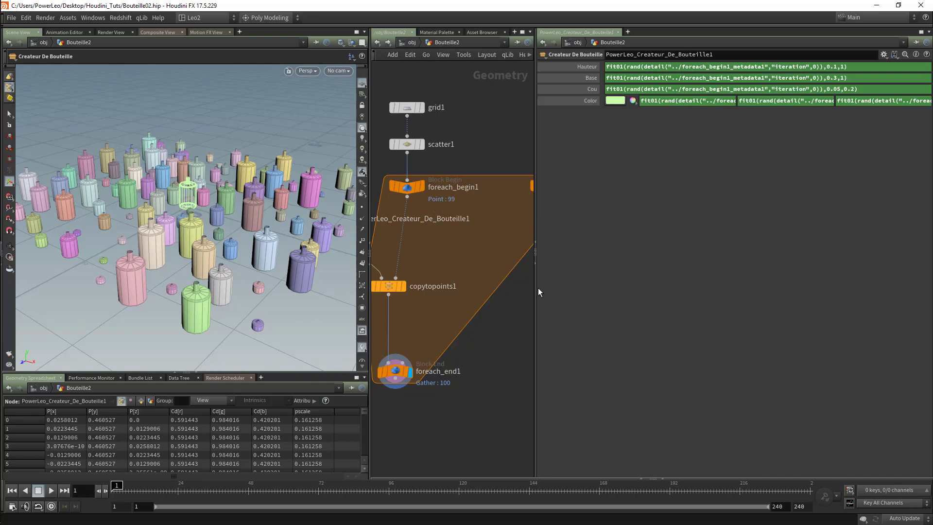
- Widen the network area, bring the loop nodes into view and examine the randomly colored bottles from several angles
drag(535, 286, 636, 279)
middle_drag(535, 331, 592, 241)
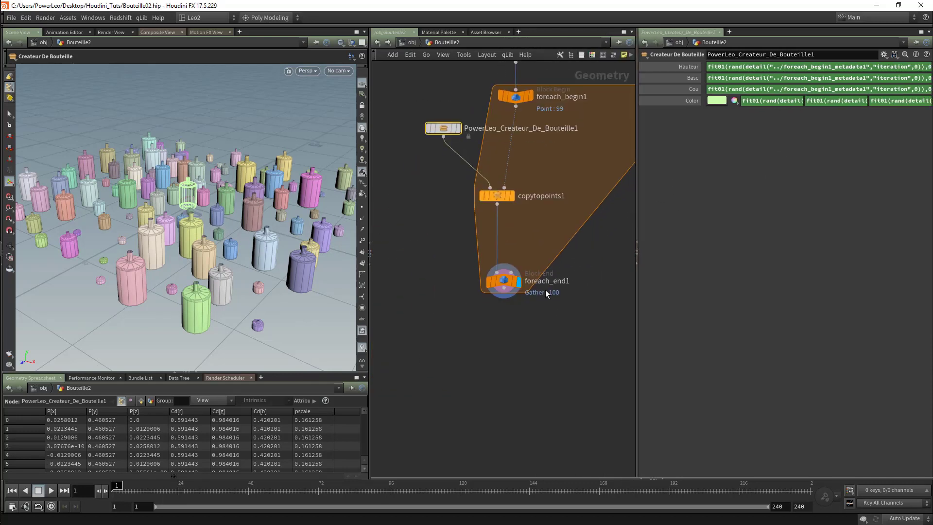
key(Escape)
drag(214, 187, 239, 225)
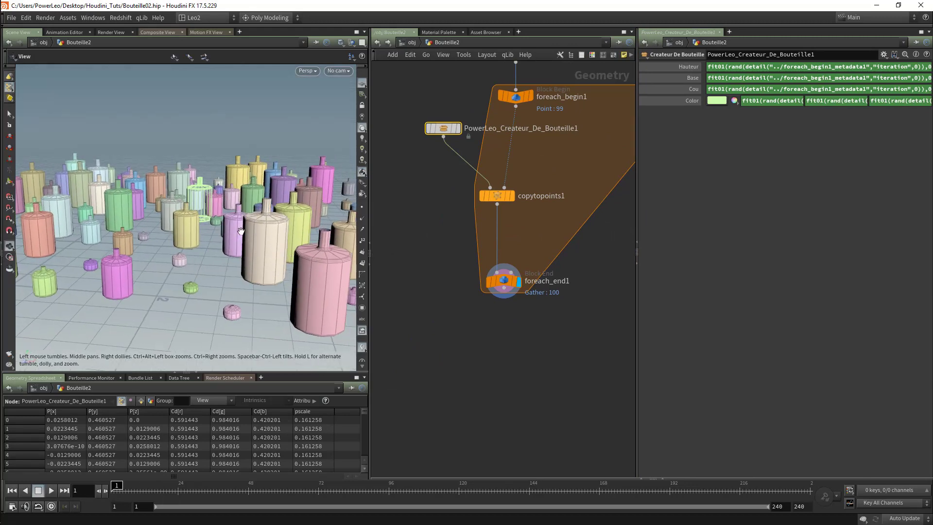
right_drag(240, 231, 270, 211)
drag(271, 211, 214, 230)
right_drag(214, 230, 183, 236)
drag(218, 233, 146, 246)
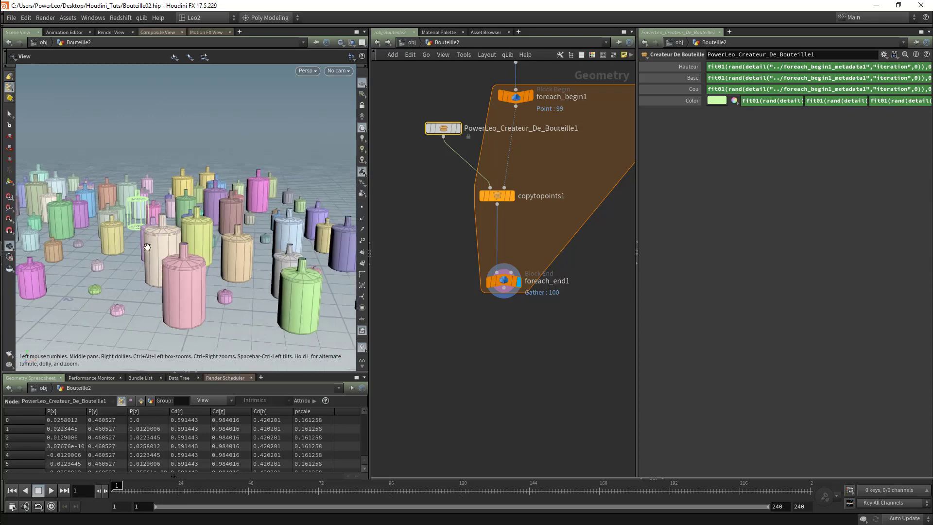
- Return to the object level and turn on the display of the Sol geometry behind the bottles
right_drag(146, 245, 232, 258)
key(Return)
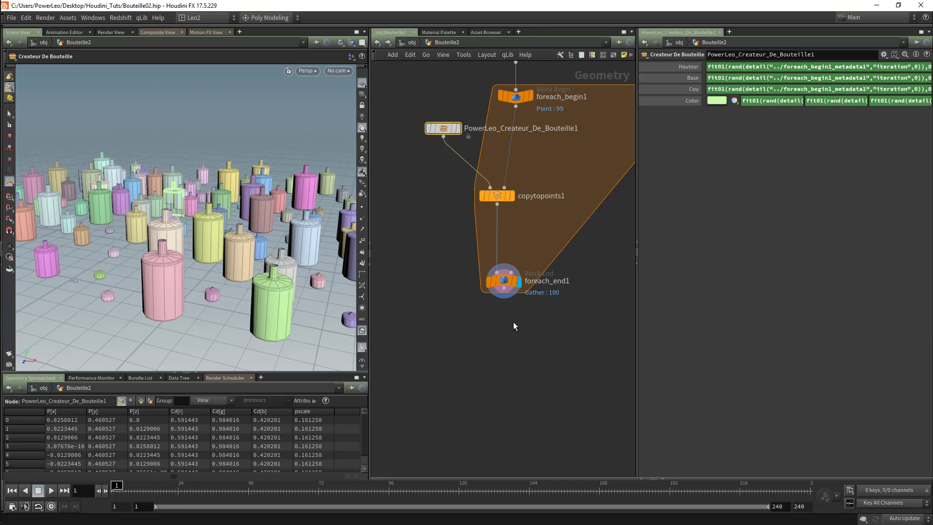
click(411, 42)
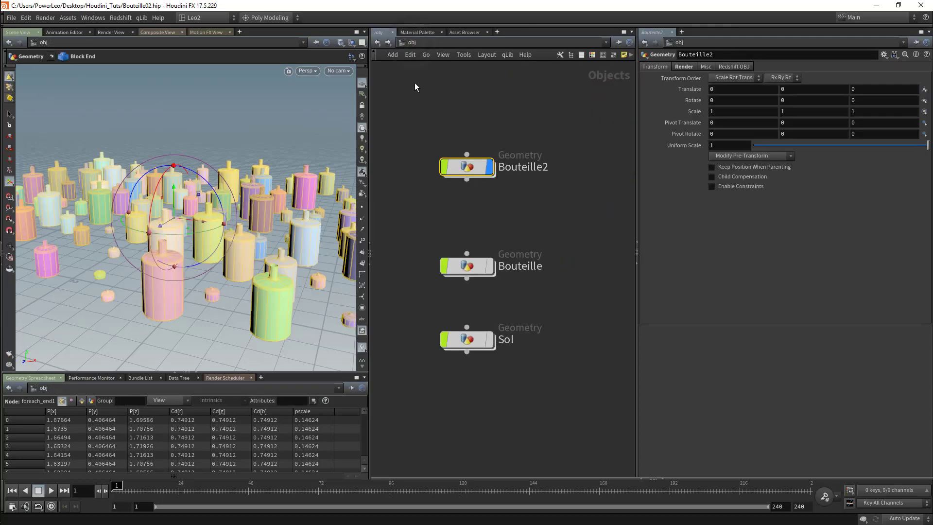
click(489, 339)
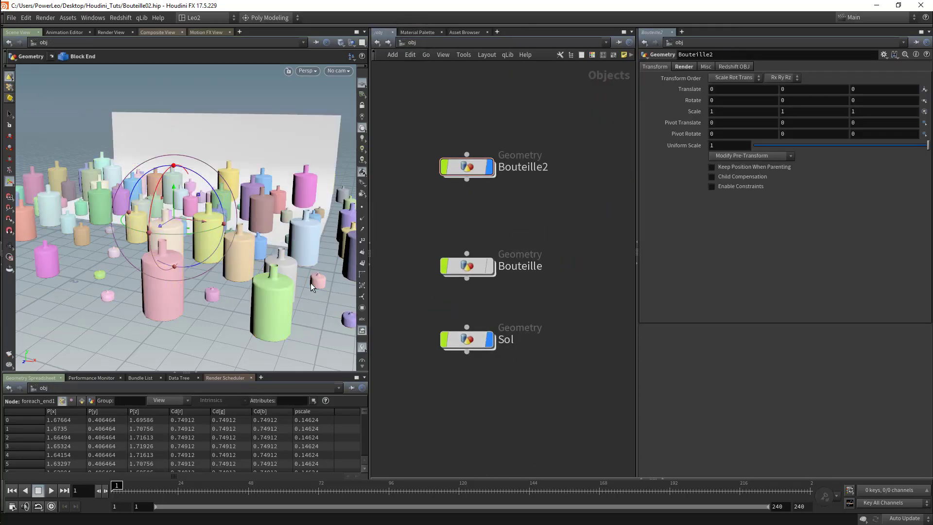
alt+drag(273, 215, 258, 190)
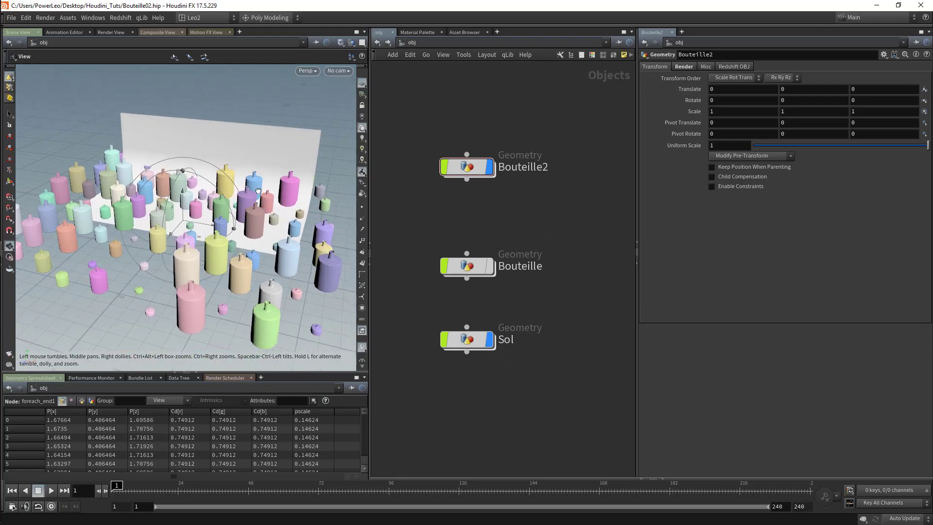
- Inside Bouteille2, add a Transform node below foreach_end1 and connect it to the loop's output
click(471, 169)
double_click(471, 168)
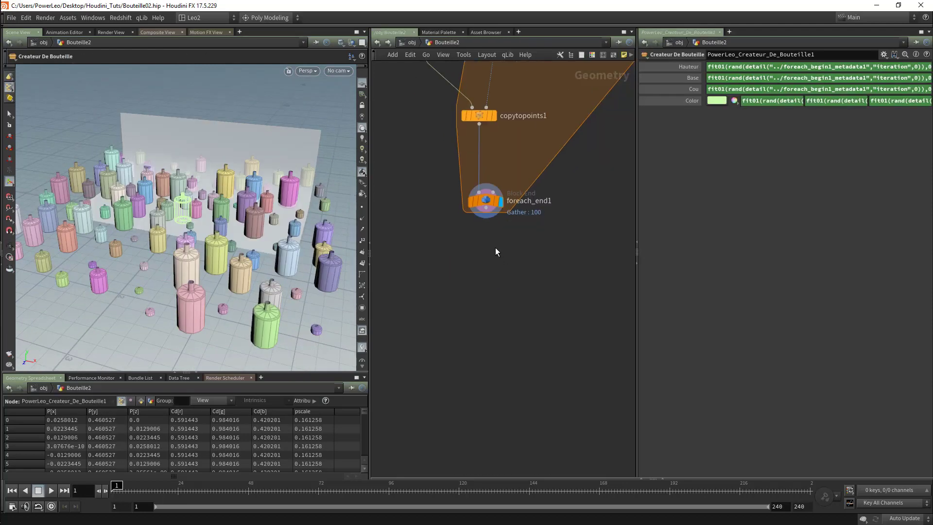
key(Tab)
text(tra)
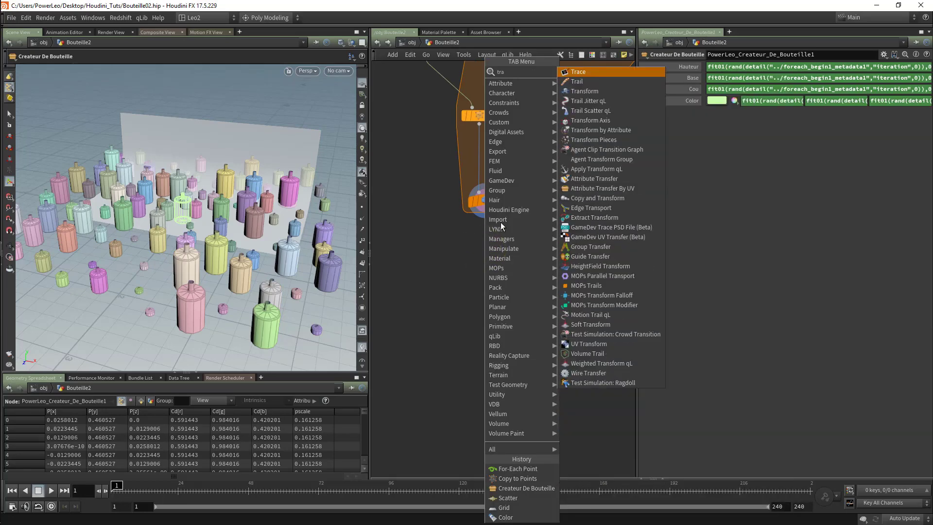
click(603, 91)
click(484, 252)
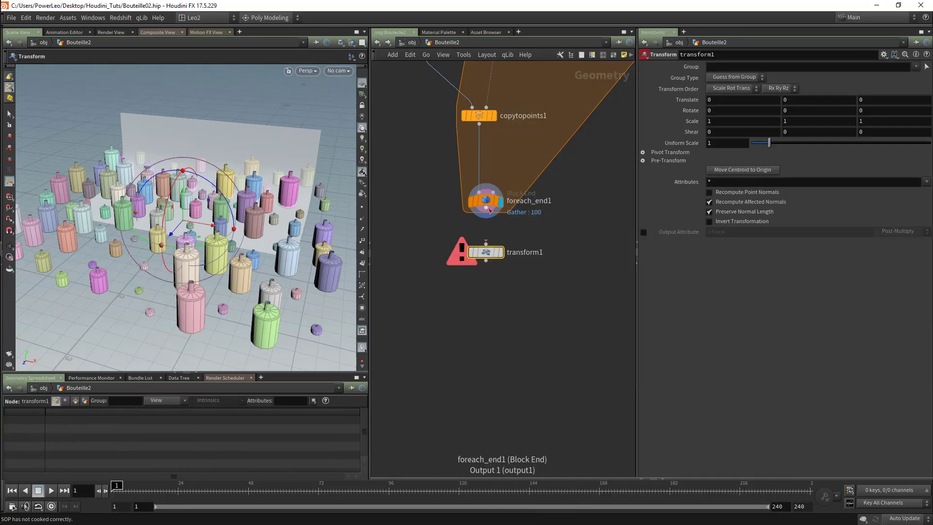
click(488, 209)
click(486, 243)
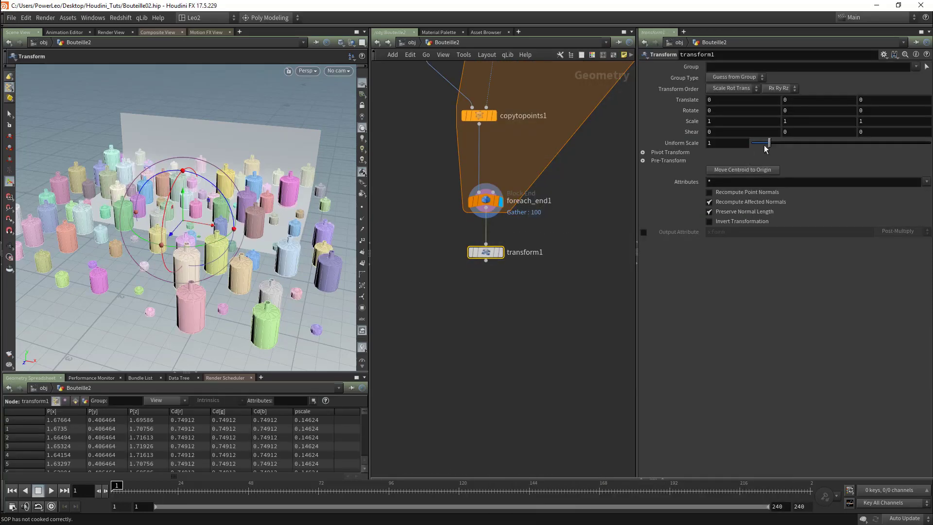
- Display transform1, scale the bottles uniformly to 0.38 and shift them to about -0.43 in Z
drag(765, 146, 757, 145)
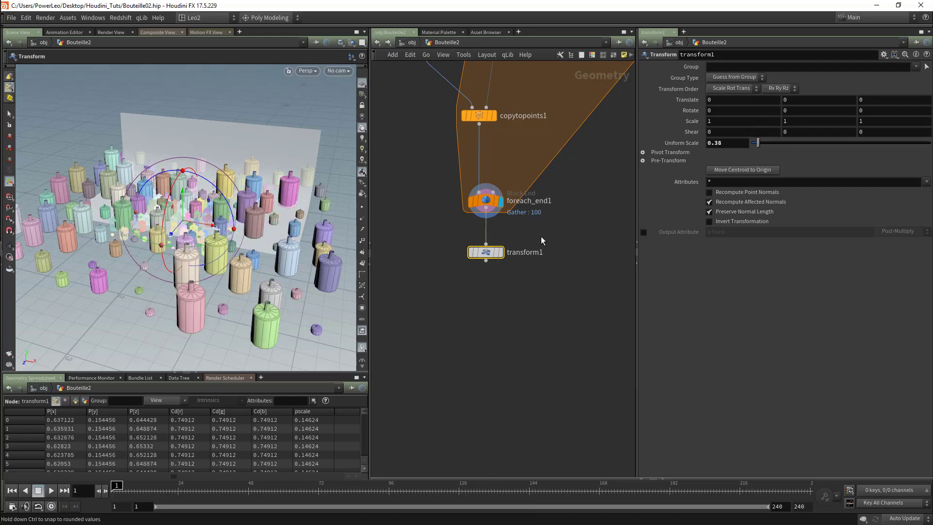
click(502, 253)
alt+right_drag(199, 252, 258, 229)
alt+drag(258, 229, 229, 193)
alt+drag(229, 193, 253, 260)
alt+right_drag(252, 261, 233, 219)
alt+drag(233, 218, 236, 218)
- Reduce grid1's depth from its front and back edges to about 1.65, centred at about -0.37 in Z
scroll(568, 212, up, 1)
middle_drag(573, 185, 583, 305)
middle_drag(549, 153, 550, 246)
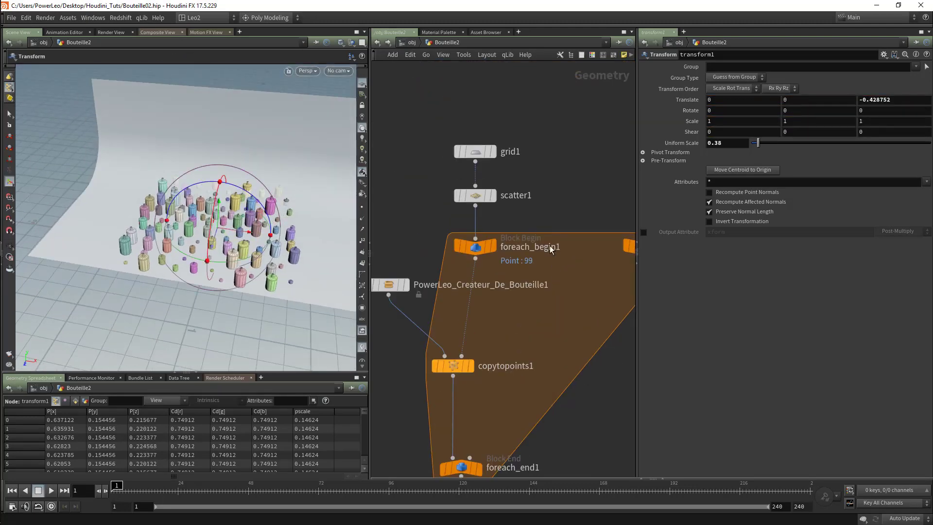
click(474, 152)
mouse_move(233, 209)
alt+mouse_down()
mouse_move(249, 200)
mouse_move(243, 204)
alt+mouse_up()
alt+right_drag(243, 204, 221, 190)
alt+drag(228, 219, 281, 244)
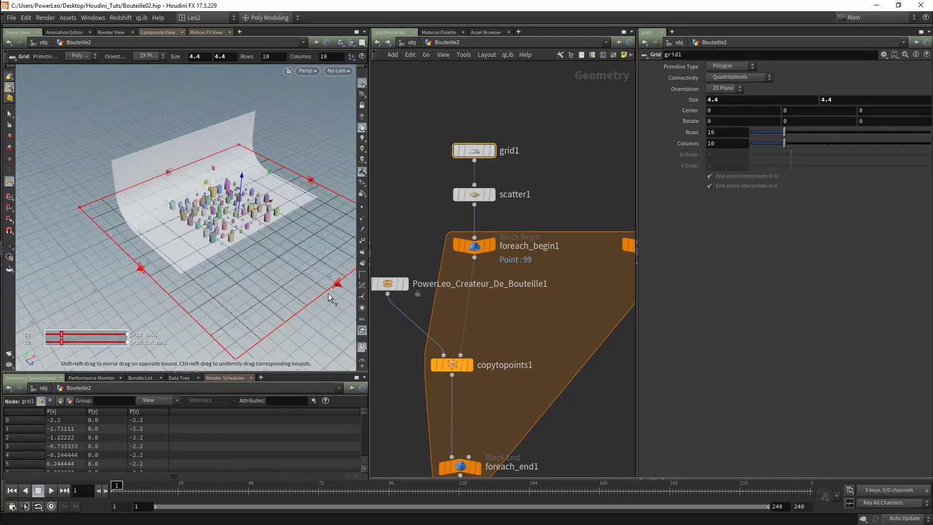
drag(337, 286, 183, 204)
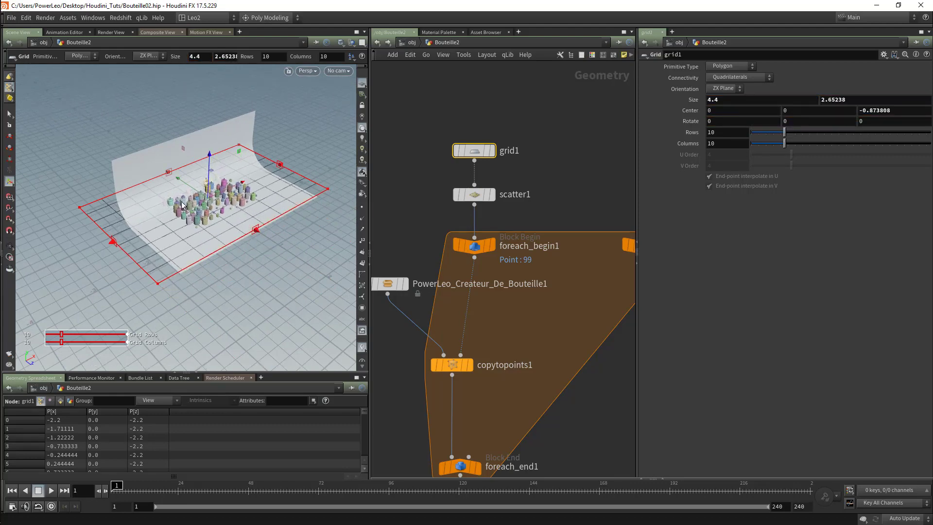
drag(169, 173, 105, 206)
scroll(175, 200, up, 5)
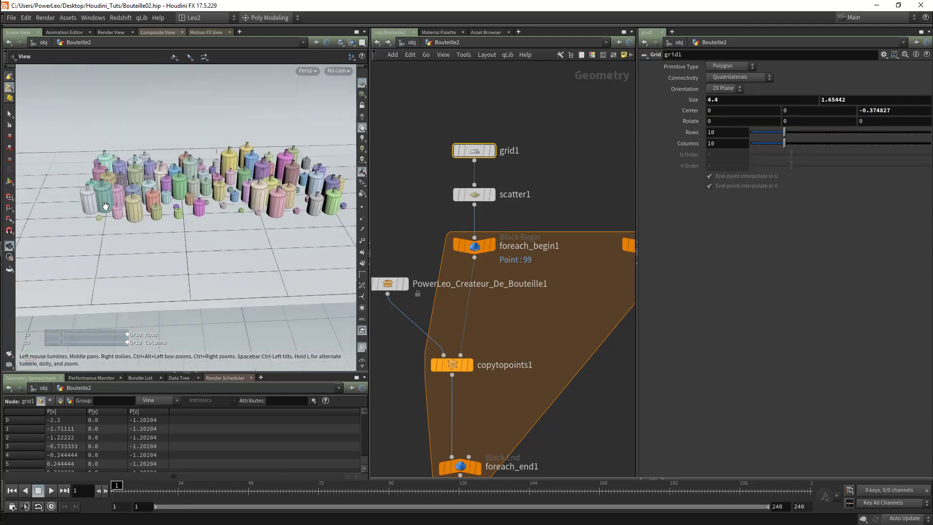
- Extend grid1 on both sides to a width of about 7.34, centred at about -0.26 in X
scroll(166, 217, down, 8)
alt+drag(271, 239, 272, 235)
alt+middle_drag(273, 235, 222, 223)
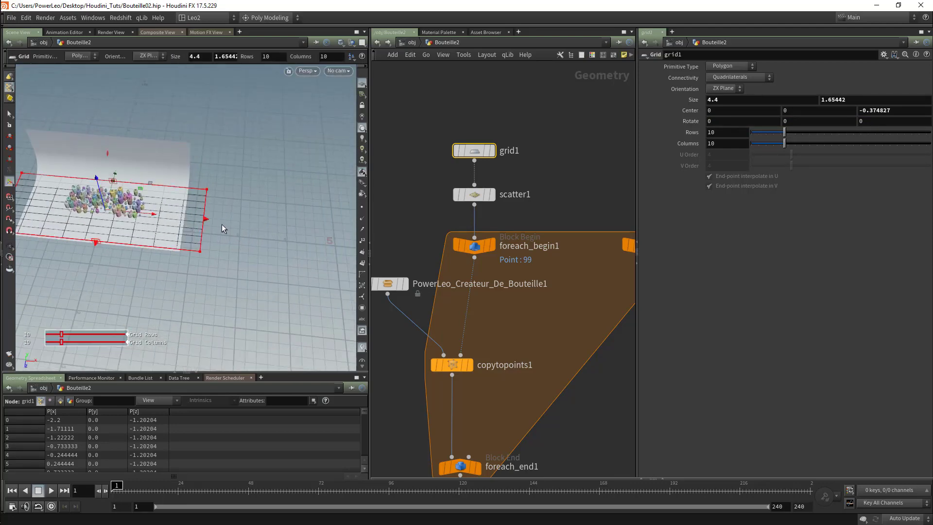
drag(206, 219, 261, 221)
alt+middle_drag(109, 253, 247, 248)
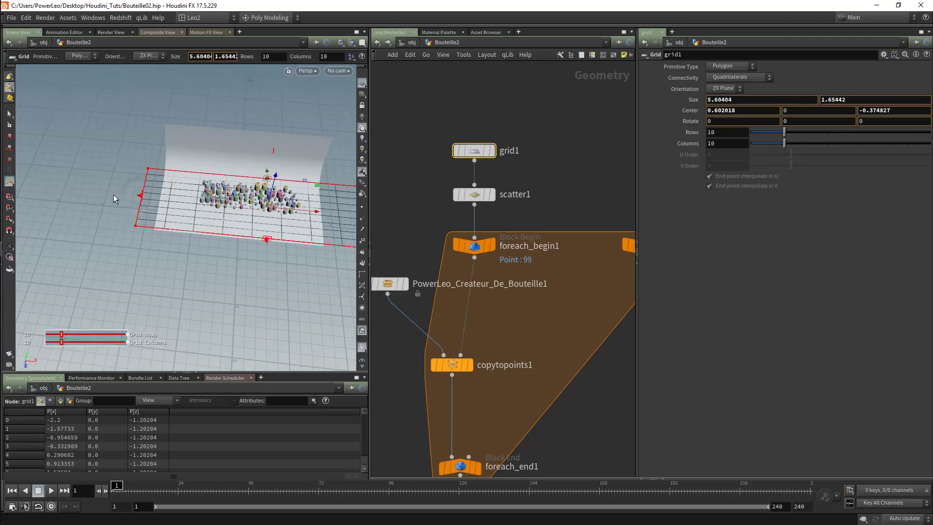
drag(139, 195, 173, 196)
alt+right_drag(173, 196, 272, 186)
alt+middle_drag(272, 185, 216, 235)
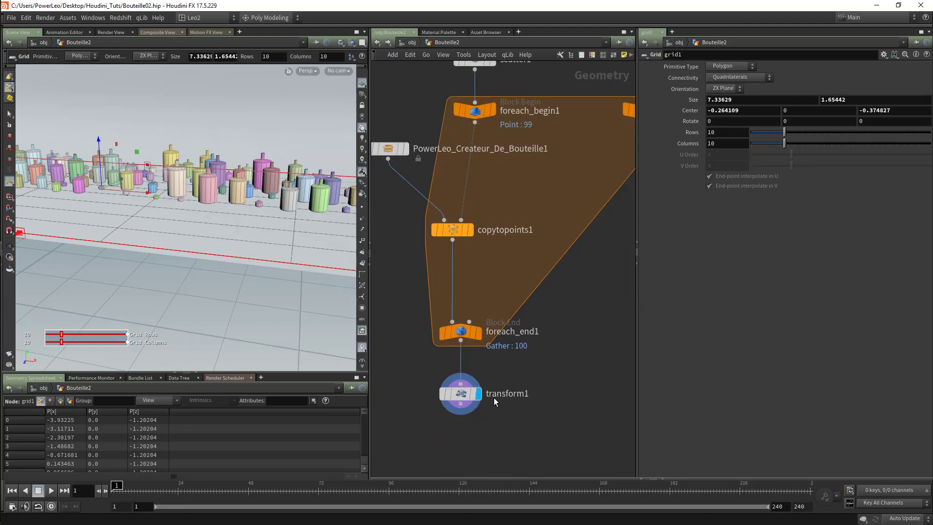
- Return to the object level and examine the row of bottles against the Sol backdrop from several angles
click(493, 397)
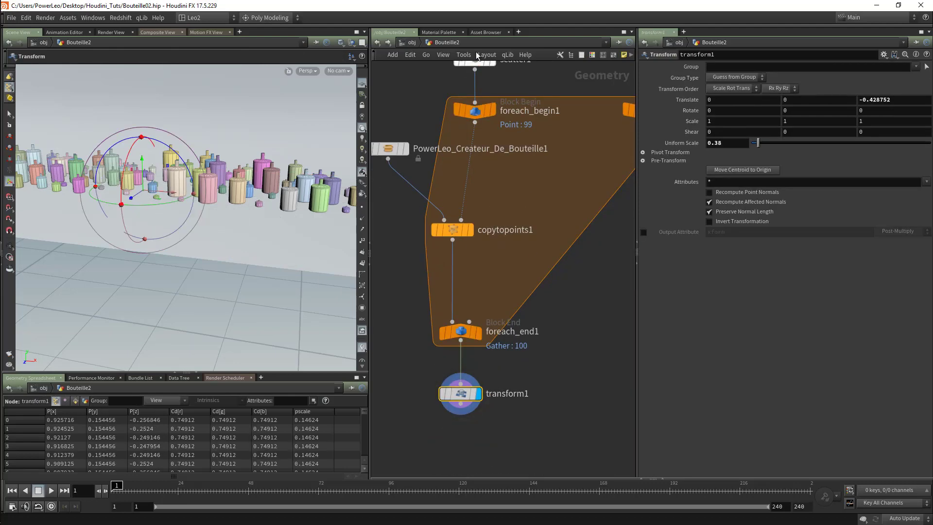
click(412, 42)
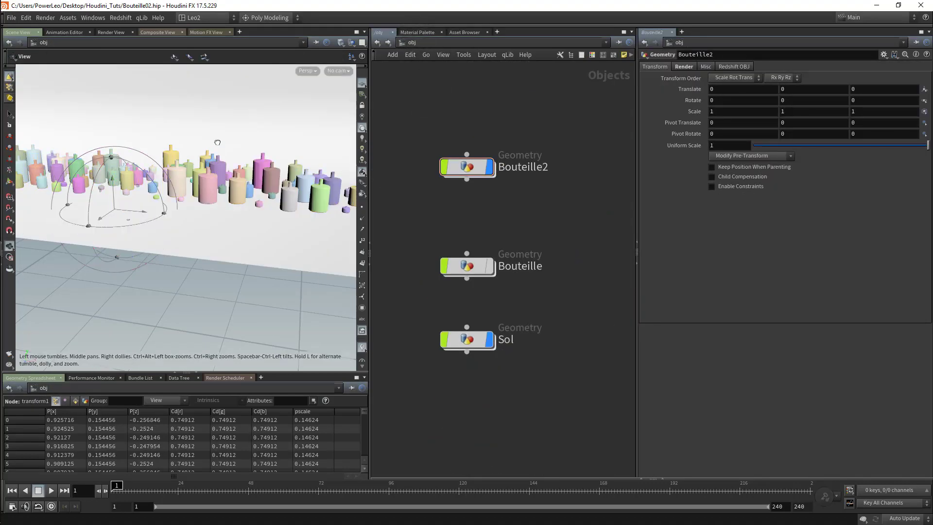
alt+drag(217, 142, 205, 160)
alt+middle_drag(205, 159, 193, 204)
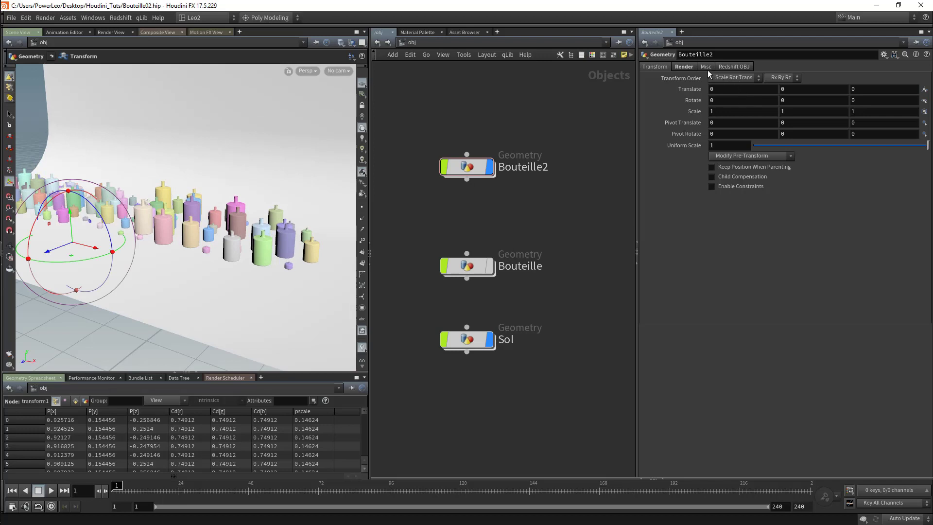
alt+drag(274, 212, 244, 180)
alt+drag(192, 211, 217, 214)
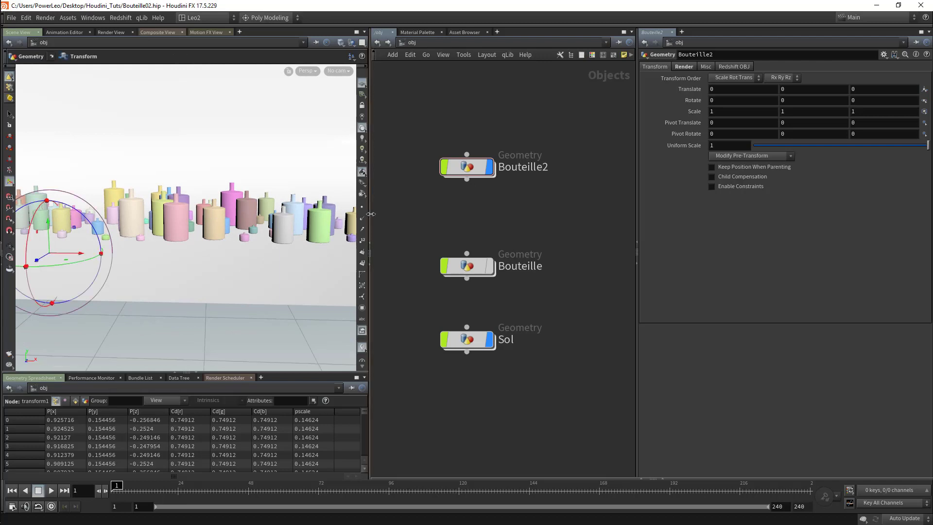
- Widen the 3D viewport and look at the scene through cam1
drag(371, 216, 412, 211)
key(space)
right_drag(304, 148, 302, 182)
middle_drag(302, 182, 342, 214)
click(378, 70)
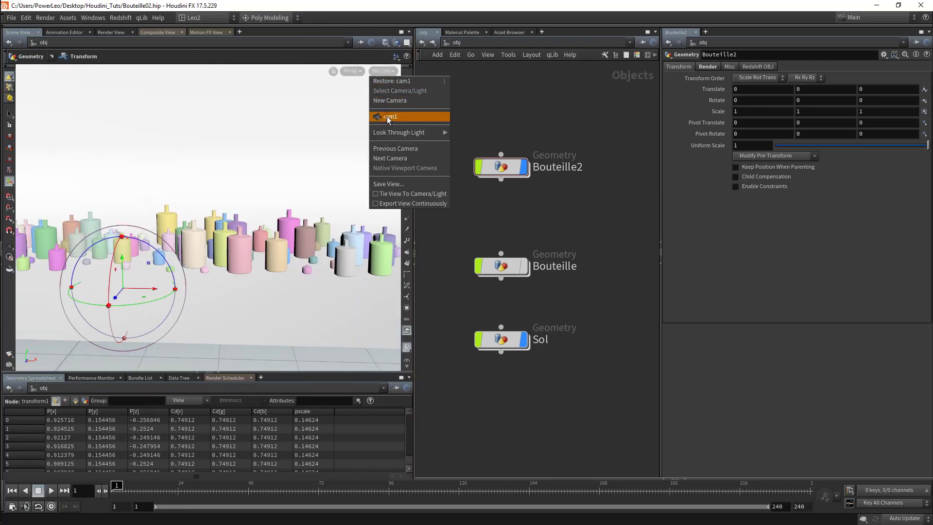
click(386, 116)
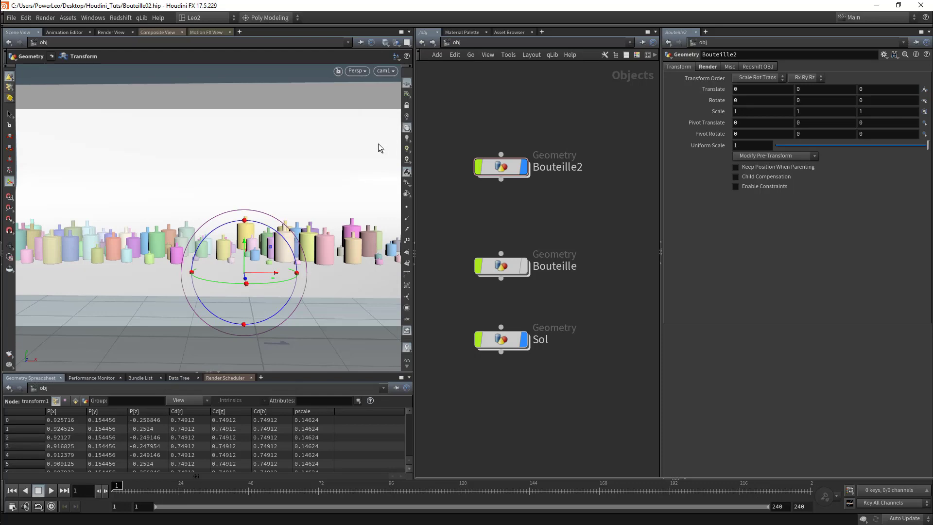
- Start a live render in the Redshift Render View and move its window clear of the bottles in the viewport
click(112, 18)
click(128, 60)
click(160, 124)
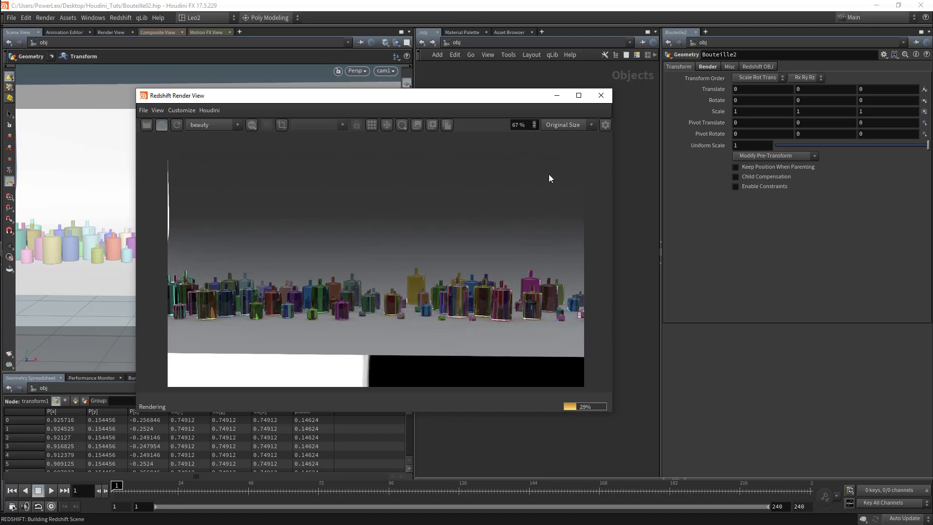
drag(193, 95, 425, 183)
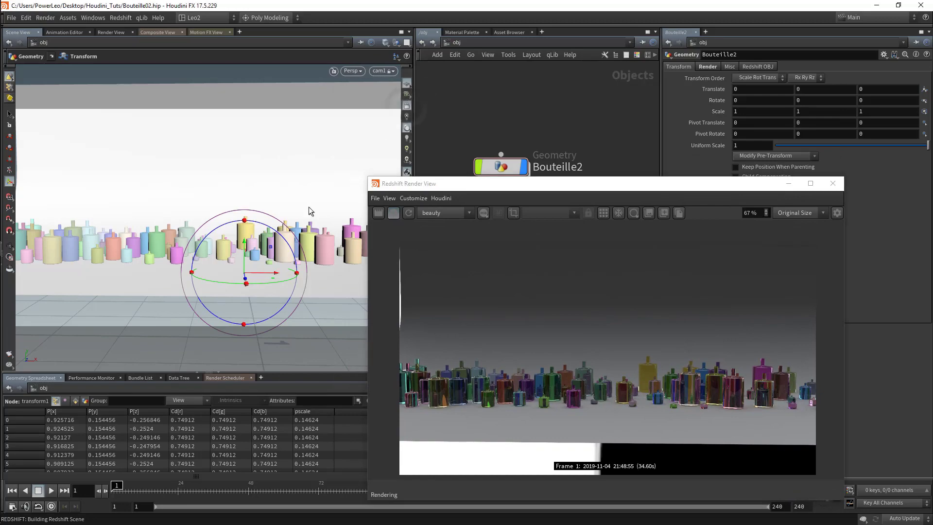
- Reframe cam1 closer on the foreground bottles and reposition the render window to inspect the live render
alt+right_drag(215, 207, 314, 223)
alt+middle_drag(315, 223, 197, 185)
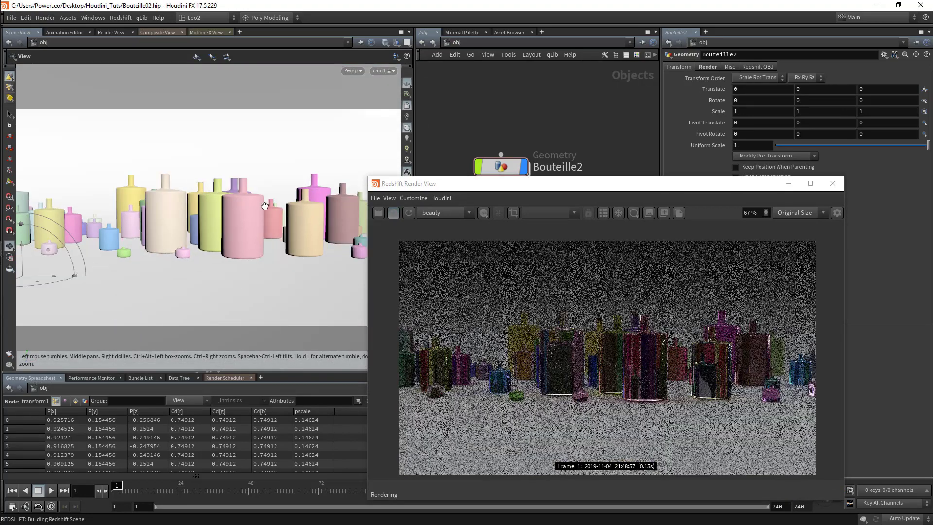
alt+middle_drag(251, 214, 194, 233)
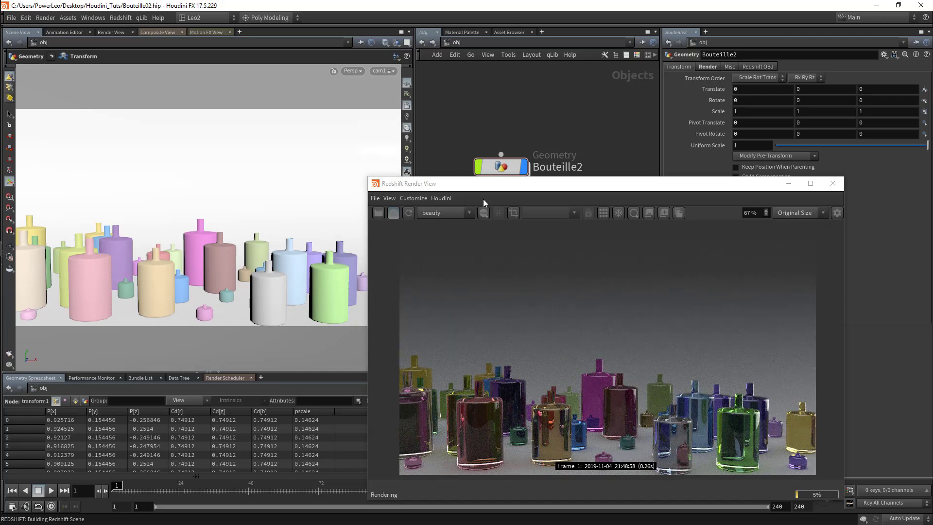
drag(496, 186, 395, 136)
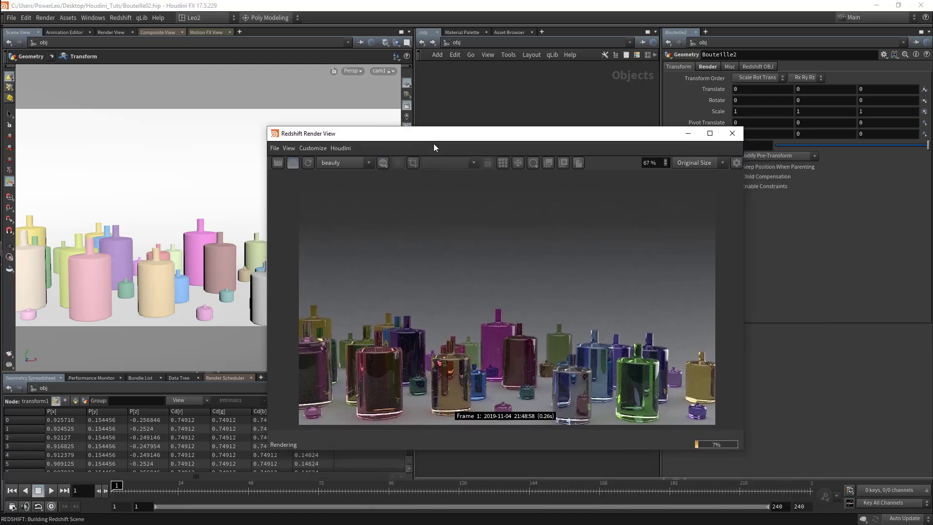